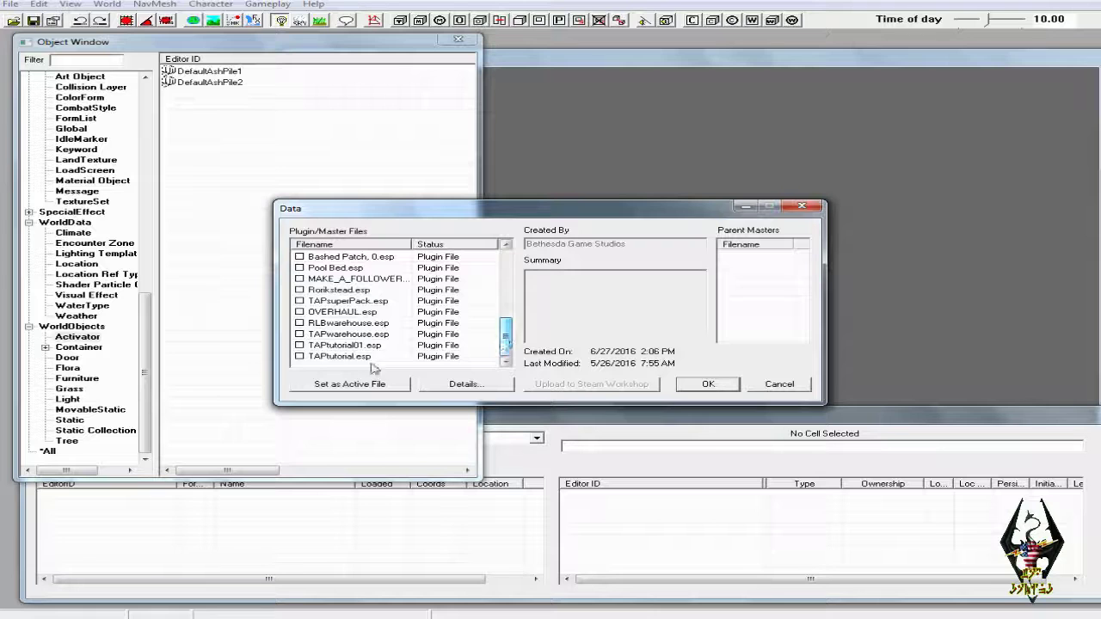
# Load the TAPtutorial.esp plugin as the active file.
pyautogui.doubleClick(300, 356)
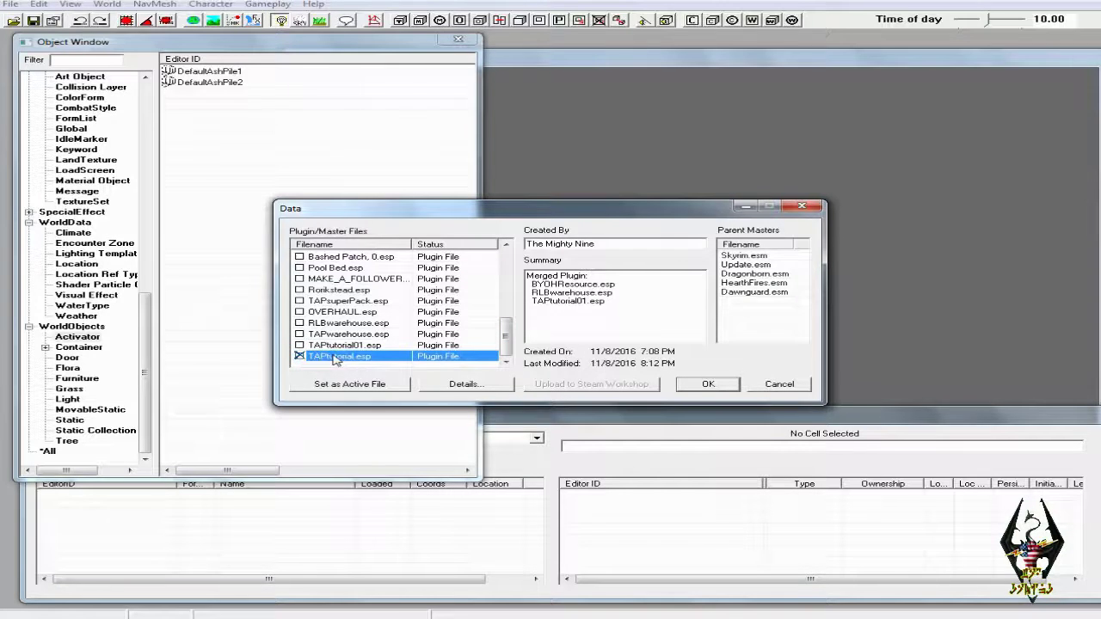
pyautogui.click(370, 384)
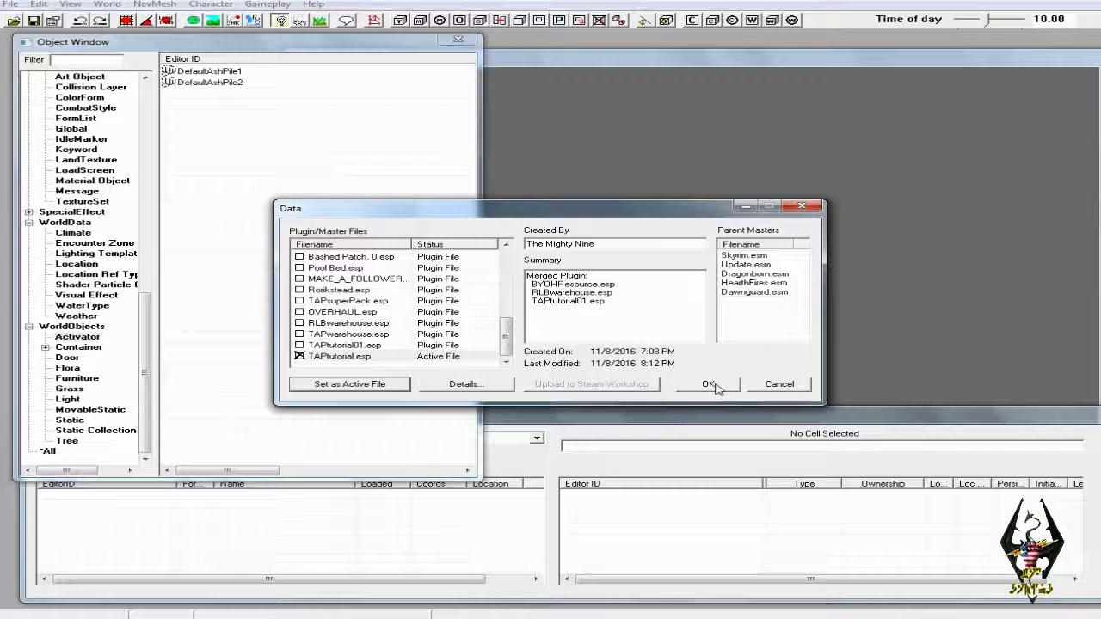
pyautogui.click(710, 385)
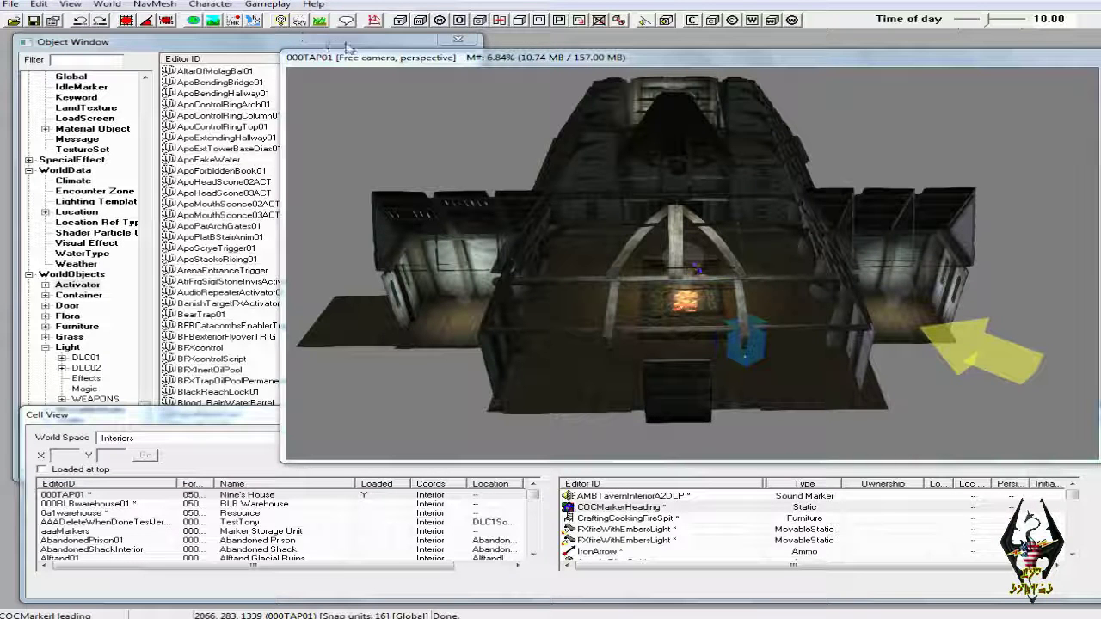
# Set the owner NPC of the 000TAP01 interior cell (Nine's House) to Player and save the cell settings.
pyautogui.moveTo(562, 153); pyautogui.dragTo(566, 156, button='middle')
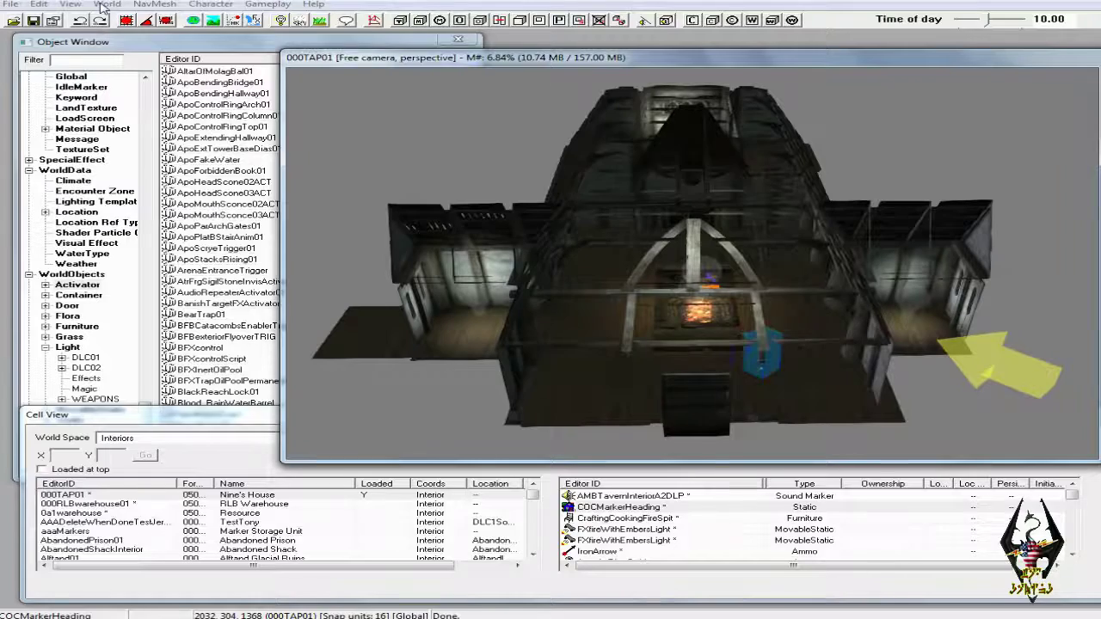
pyautogui.click(102, 5)
pyautogui.click(129, 41)
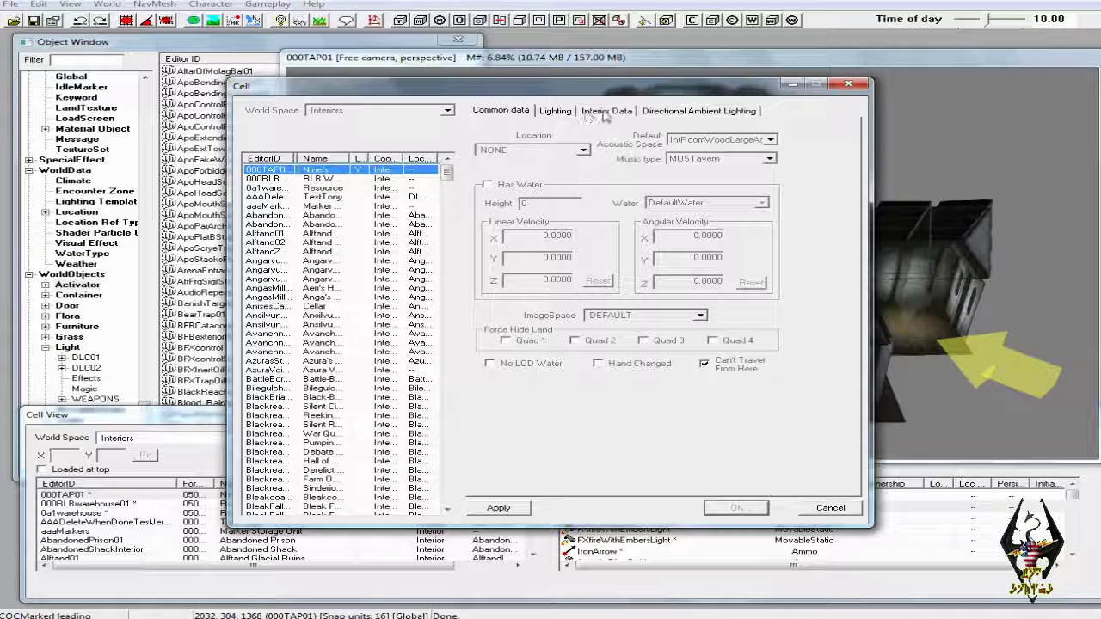
pyautogui.click(328, 178)
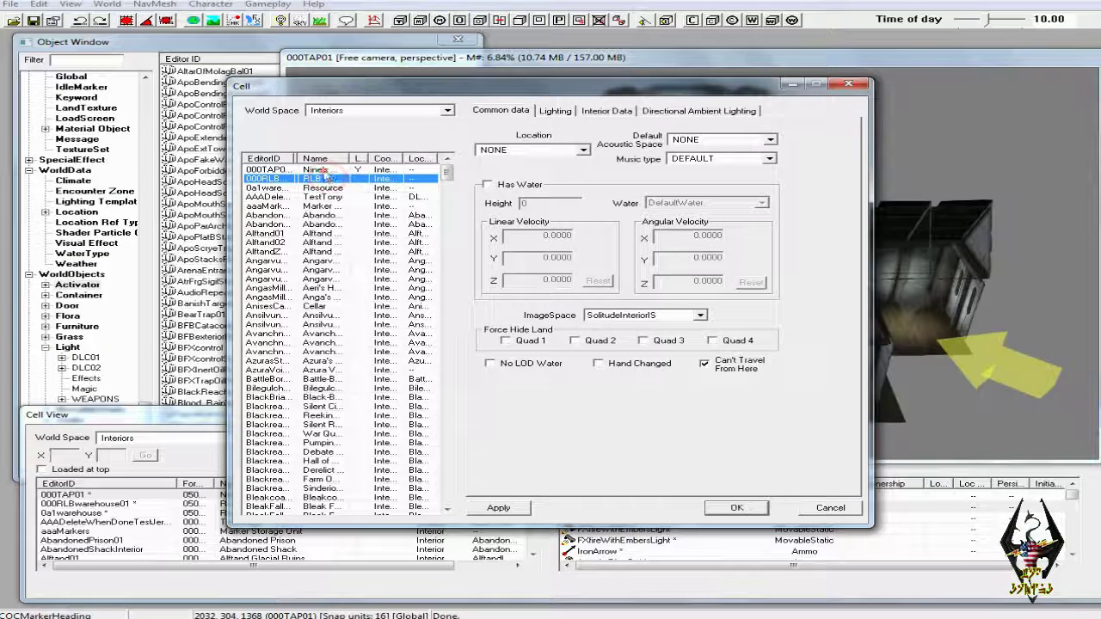
pyautogui.click(331, 170)
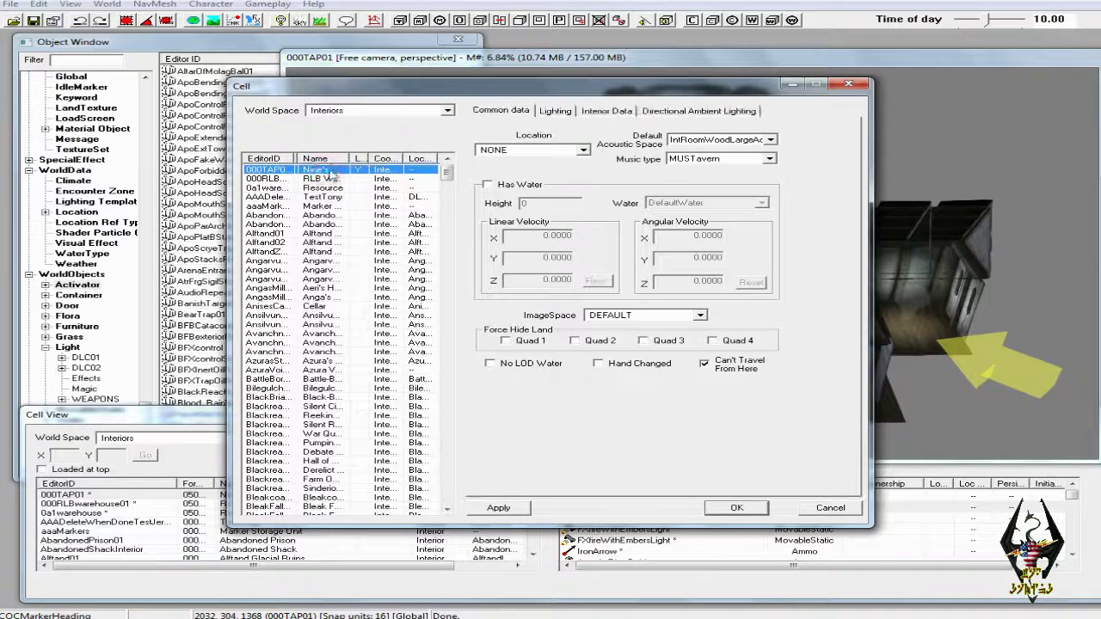
pyautogui.click(610, 110)
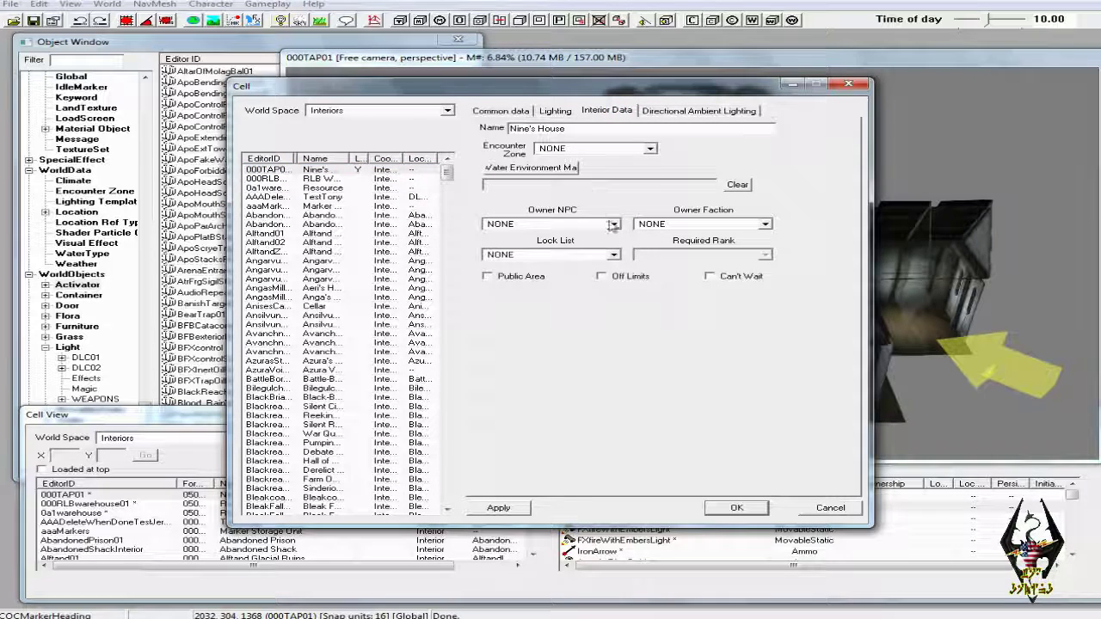
pyautogui.click(613, 224)
pyautogui.click(576, 225)
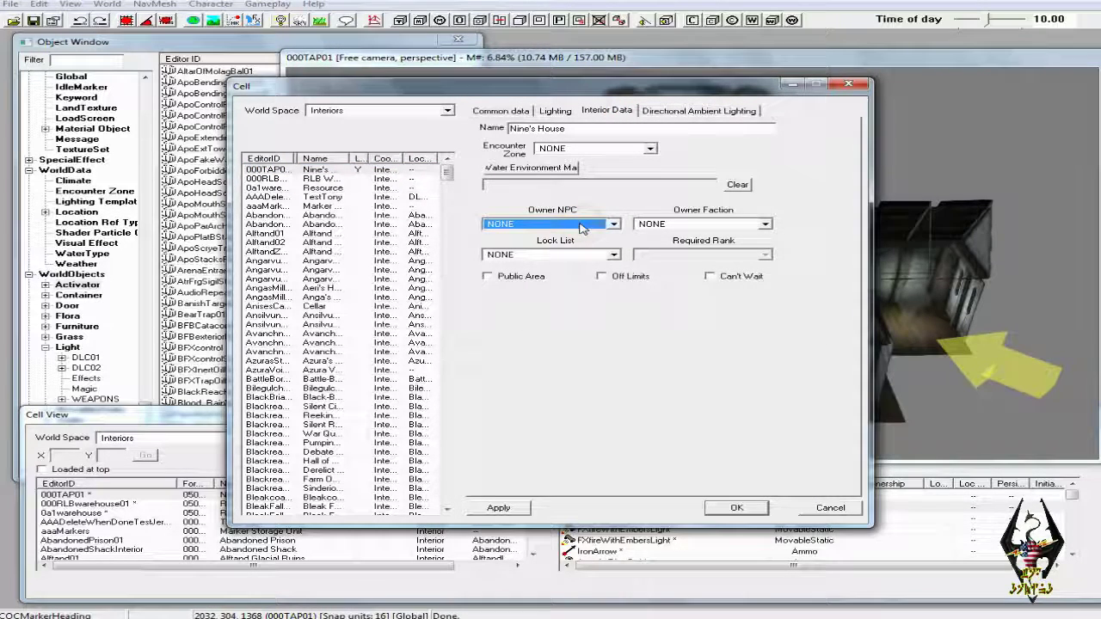
pyautogui.write('pl')
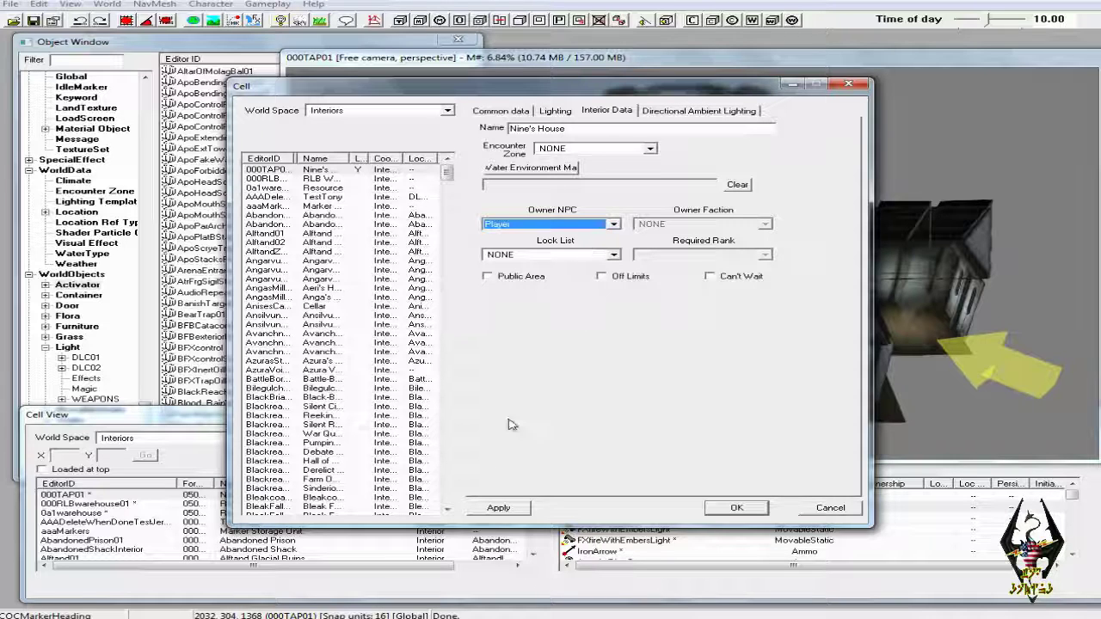
pyautogui.click(499, 508)
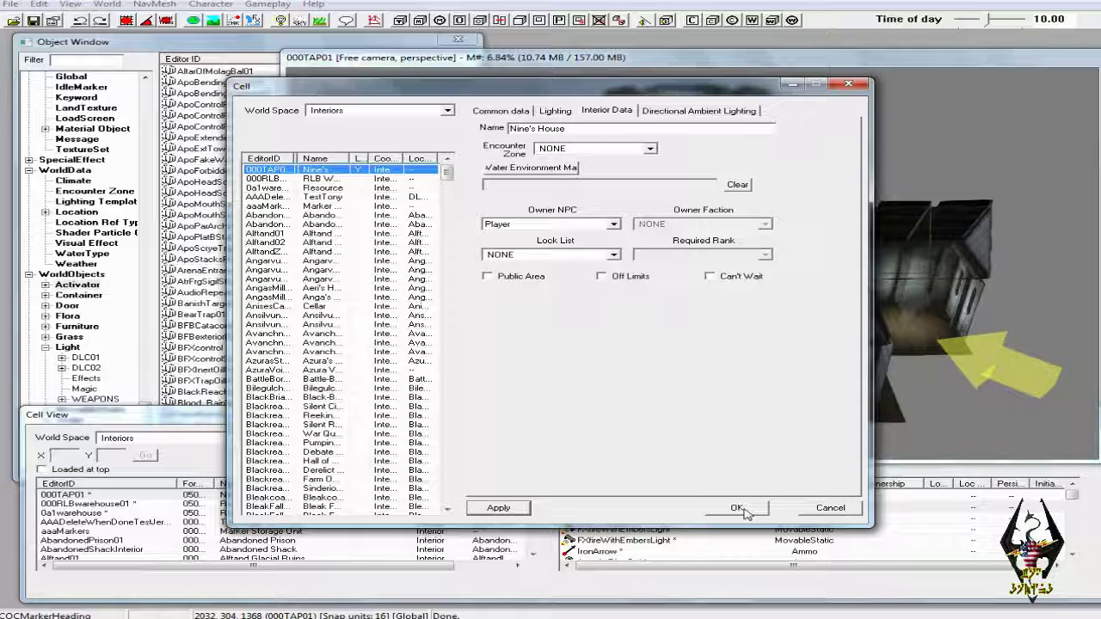
pyautogui.click(499, 511)
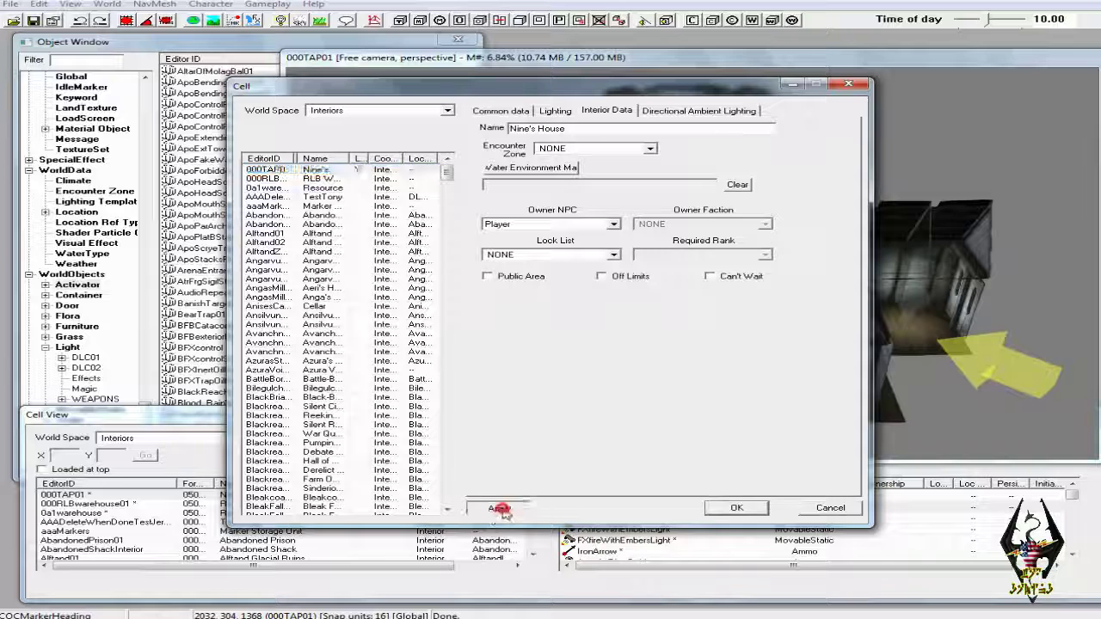
pyautogui.click(737, 509)
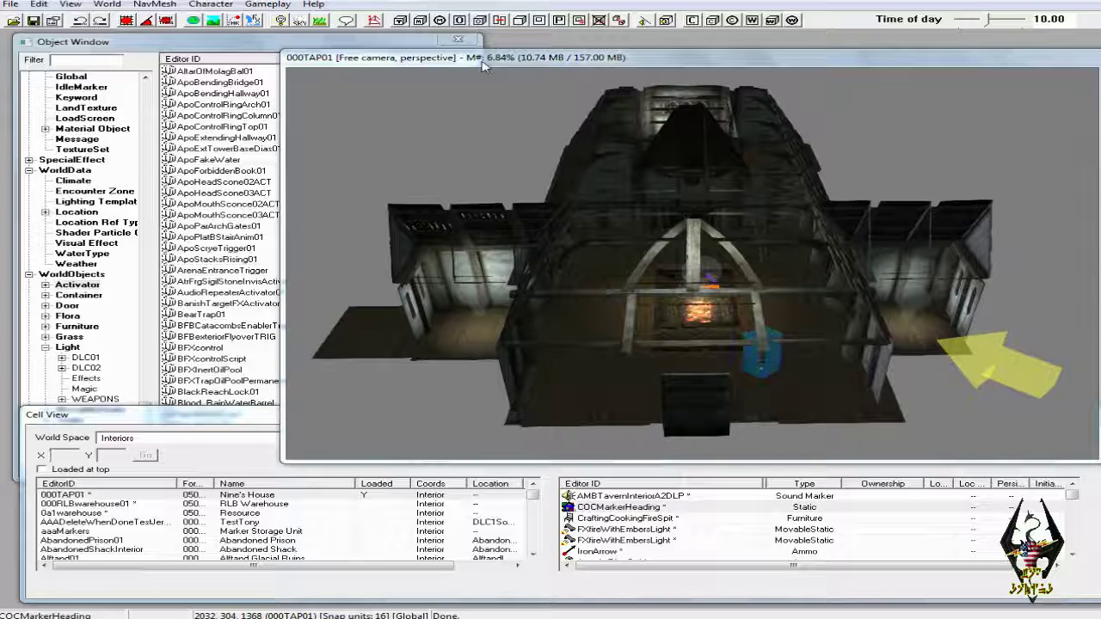
# Switch the render view to bright lighting and enter navmesh editing for the loaded house interior.
pyautogui.click(282, 21)
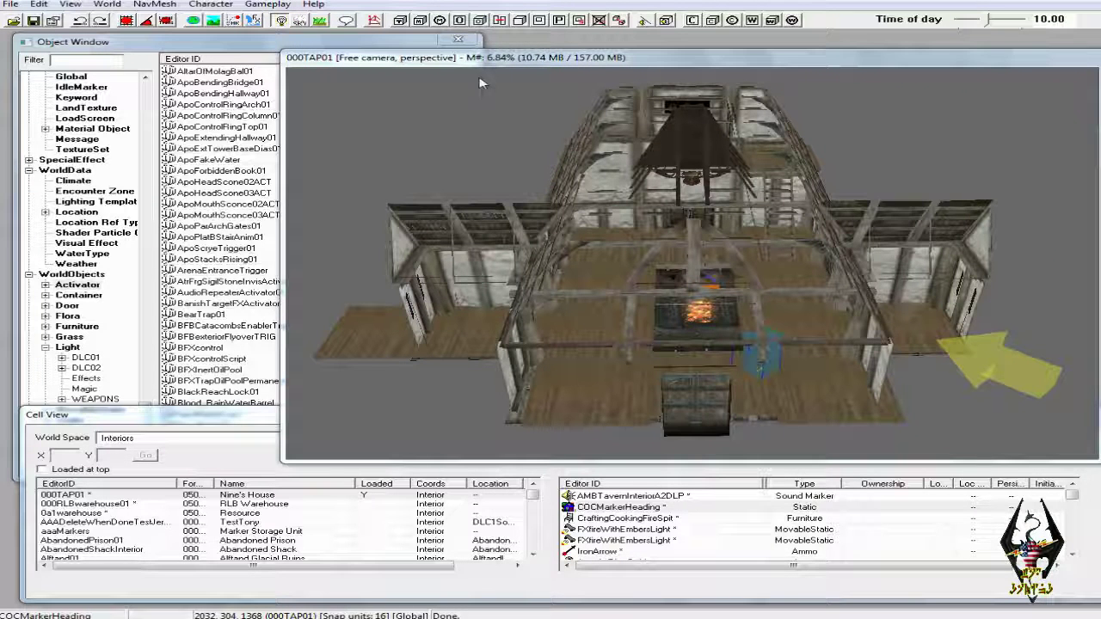
pyautogui.click(375, 22)
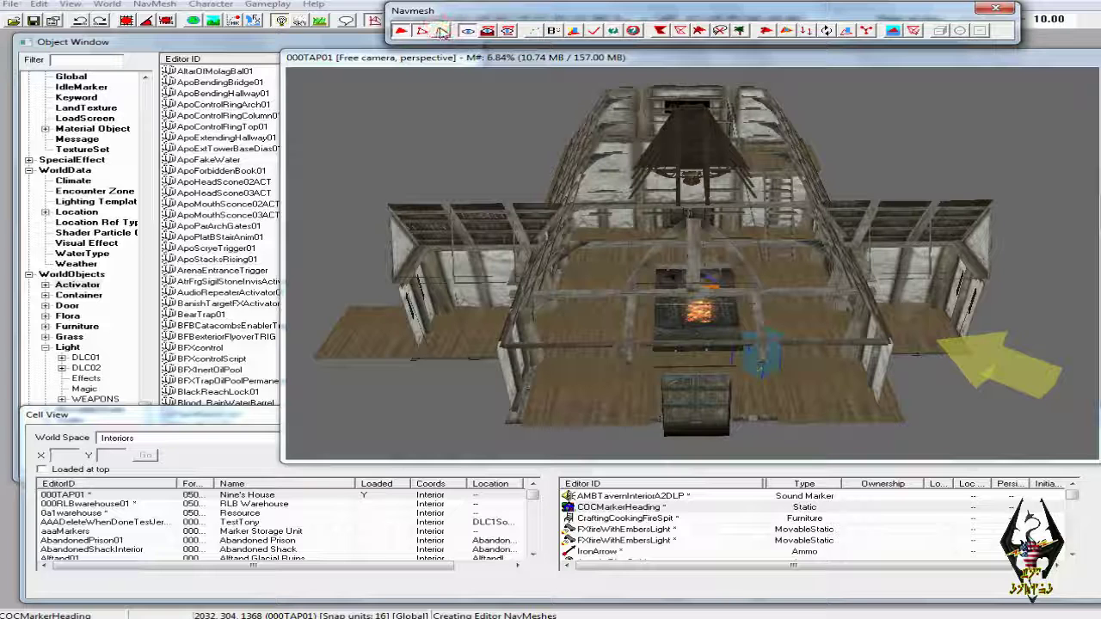
pyautogui.click(520, 69)
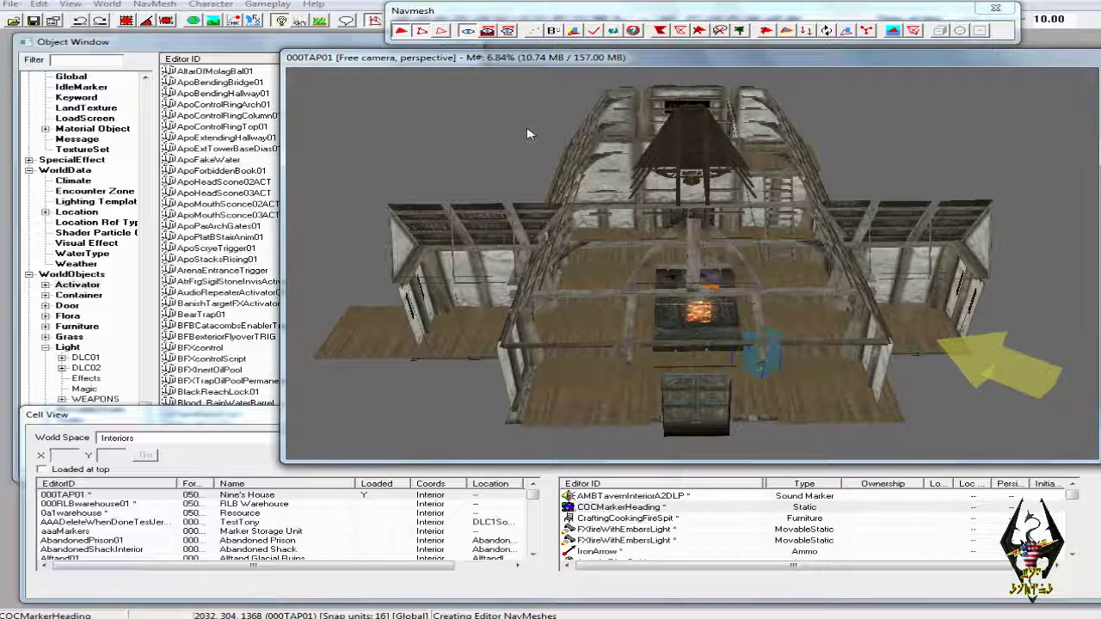
# Create the first navmesh triangle on the upper floor by placing vertices at three floor corners, including the one beside the double doors.
pyautogui.keyDown('shift'); pyautogui.moveTo(563, 160); pyautogui.dragTo(569, 140, button='middle'); pyautogui.keyUp('shift')
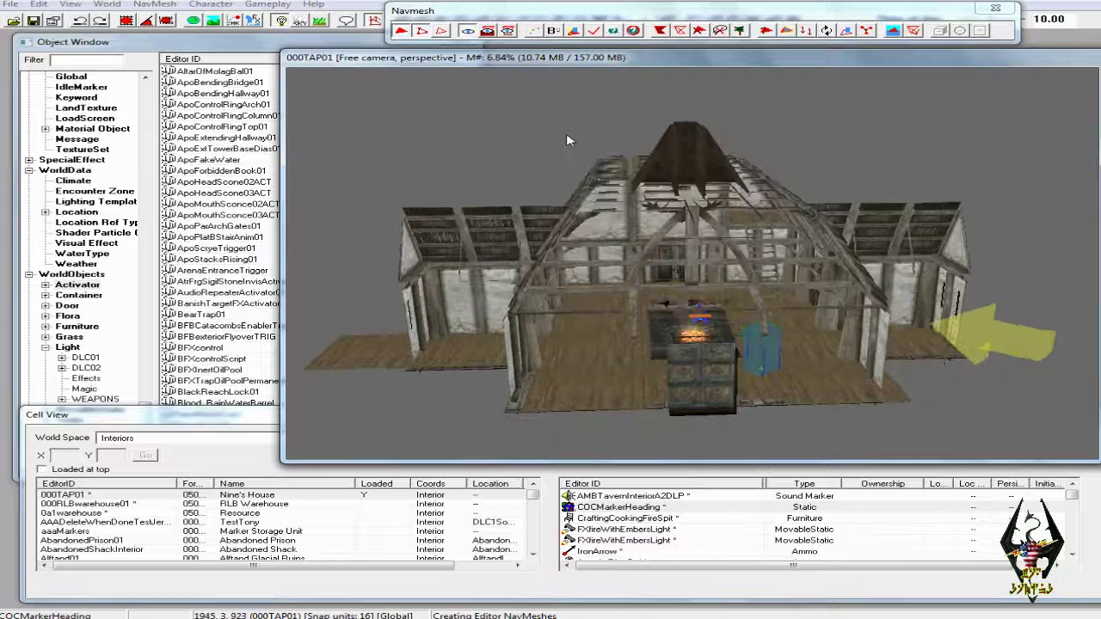
pyautogui.moveTo(595, 205); pyautogui.dragTo(653, 305, button='middle')
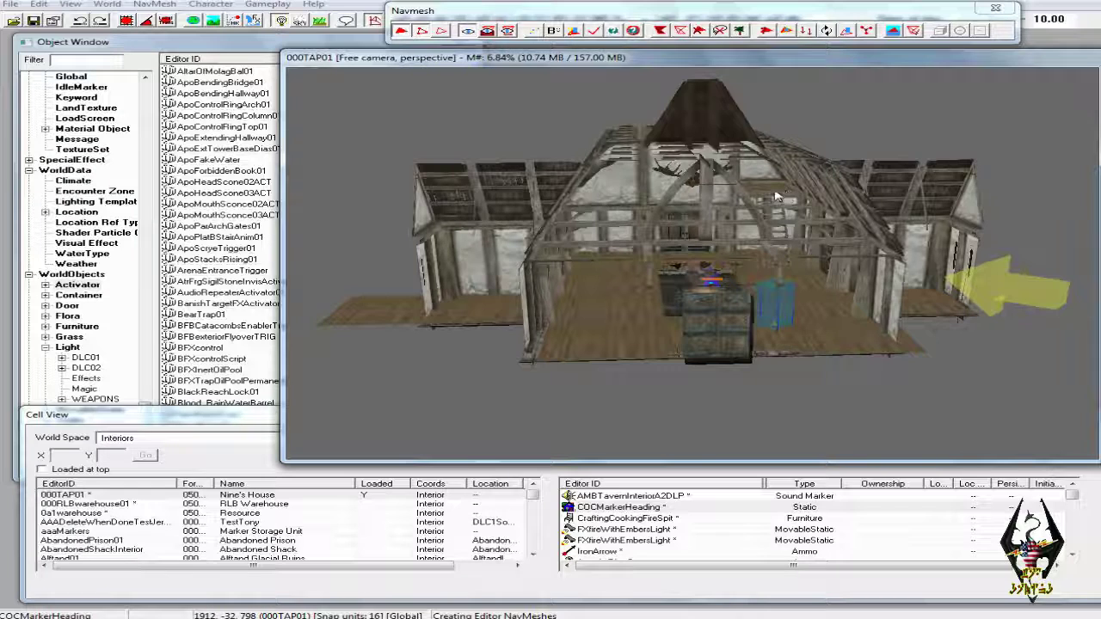
pyautogui.keyDown('shift'); pyautogui.moveTo(630, 198); pyautogui.dragTo(625, 235, button='middle'); pyautogui.keyUp('shift')
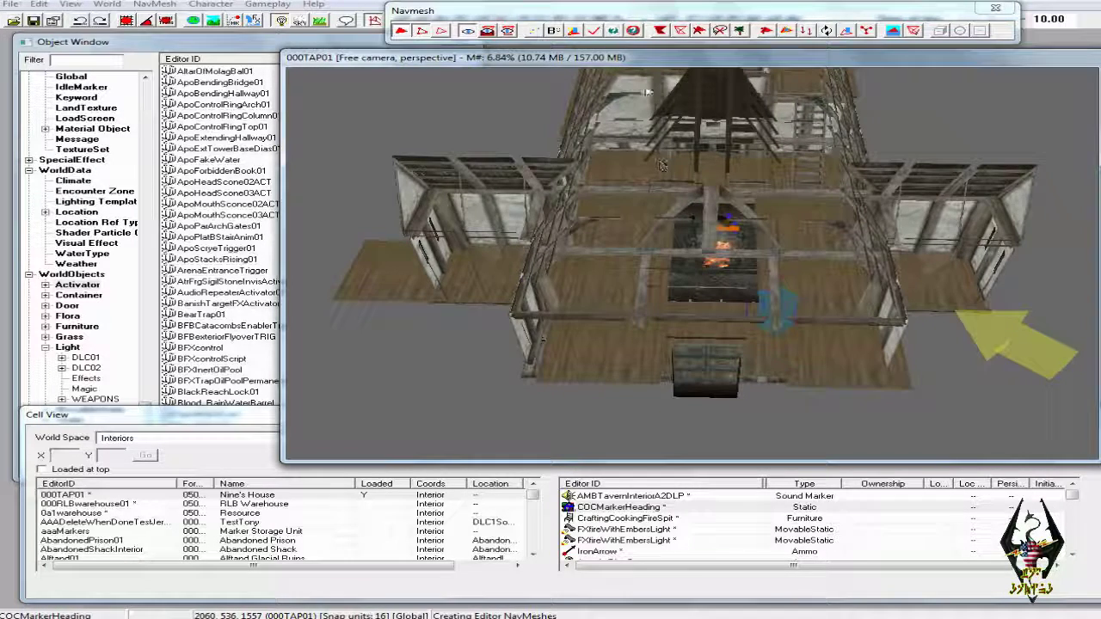
pyautogui.moveTo(660, 165); pyautogui.dragTo(545, 246, button='middle')
pyautogui.scroll(6, 749, 211)
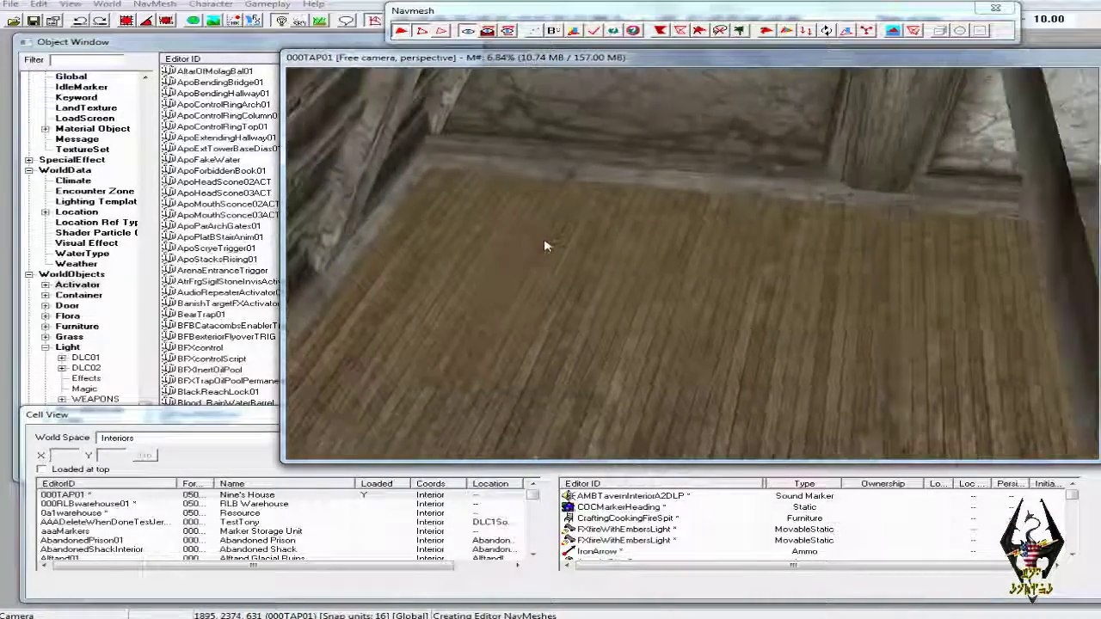
pyautogui.keyDown('ctrl'); pyautogui.rightClick(440, 184); pyautogui.keyUp('ctrl')
pyautogui.moveTo(441, 184)
pyautogui.keyDown('shift'); pyautogui.mouseDown(button='middle')
pyautogui.moveTo(356, 189)
pyautogui.moveTo(430, 177)
pyautogui.mouseUp(button='middle'); pyautogui.keyUp('shift')
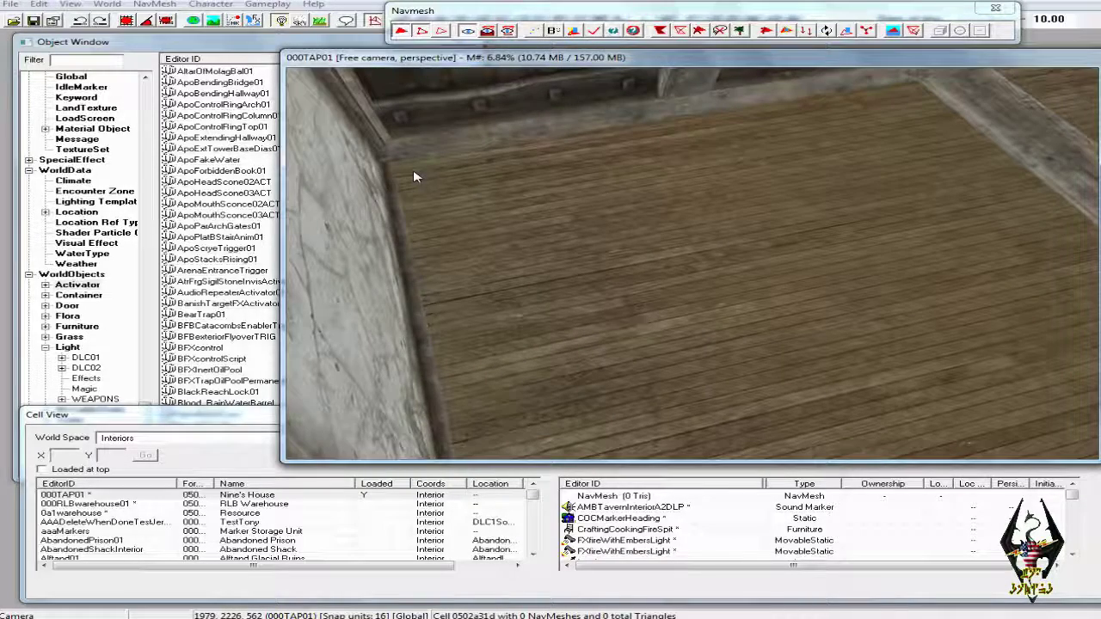
pyautogui.keyDown('shift'); pyautogui.moveTo(415, 169); pyautogui.dragTo(599, 226, button='middle'); pyautogui.keyUp('shift')
pyautogui.scroll(2, 599, 227)
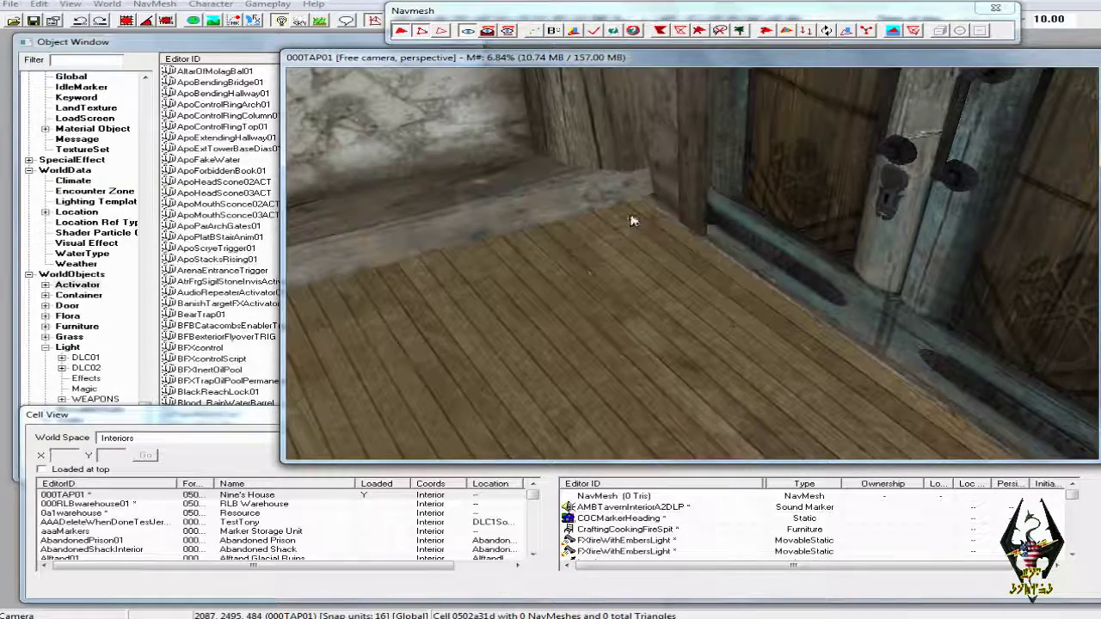
pyautogui.keyDown('ctrl'); pyautogui.rightClick(630, 212); pyautogui.keyUp('ctrl')
pyautogui.keyDown('shift'); pyautogui.moveTo(580, 265); pyautogui.dragTo(619, 266, button='middle'); pyautogui.keyUp('shift')
pyautogui.scroll(-5, 609, 261)
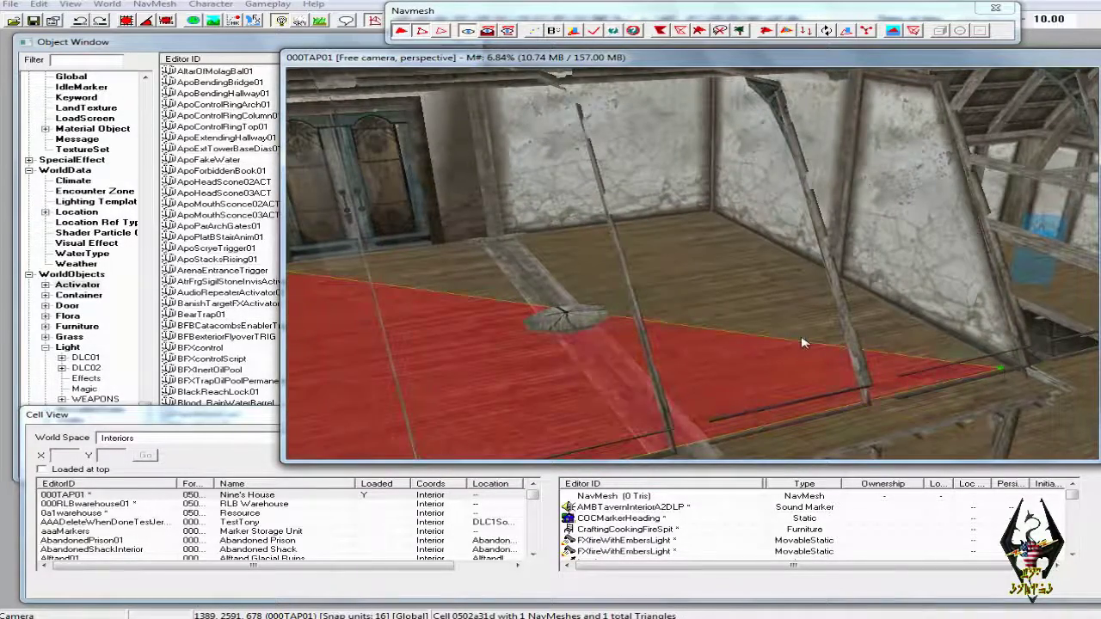
# Examine the first navmesh triangle's coverage and corner vertices against the upper floor and its uncovered far corner.
pyautogui.moveTo(524, 287); pyautogui.dragTo(464, 288, button='middle')
pyautogui.scroll(2, 760, 276)
pyautogui.moveTo(760, 276); pyautogui.dragTo(730, 288, button='middle')
pyautogui.scroll(3, 730, 288)
pyautogui.scroll(-10, 730, 293)
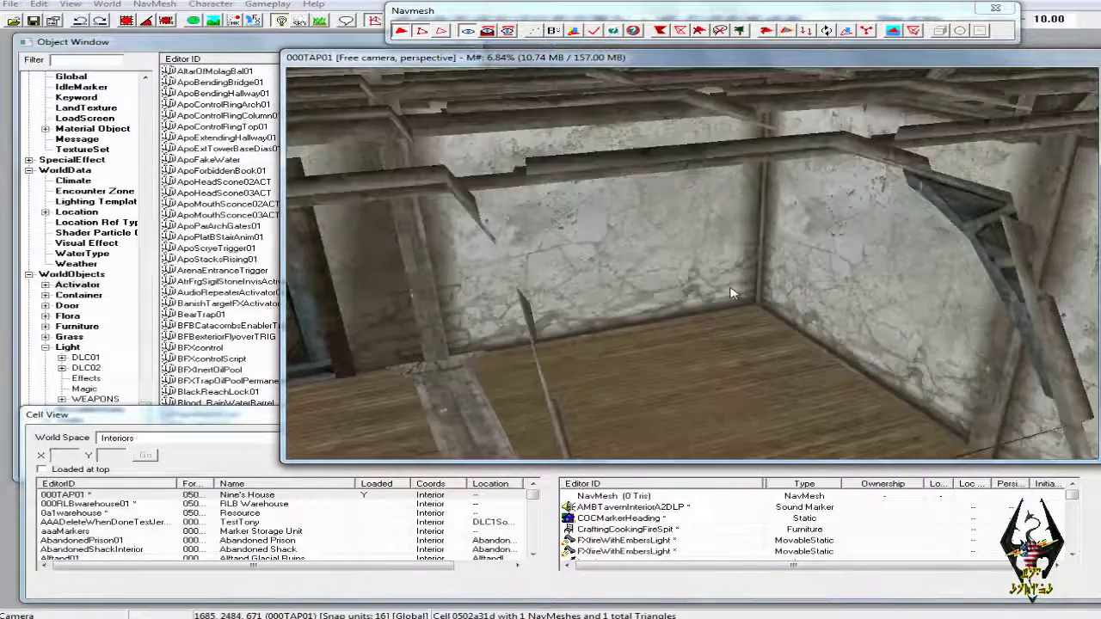
pyautogui.moveTo(698, 313); pyautogui.dragTo(813, 215, button='middle')
pyautogui.click(274, 327)
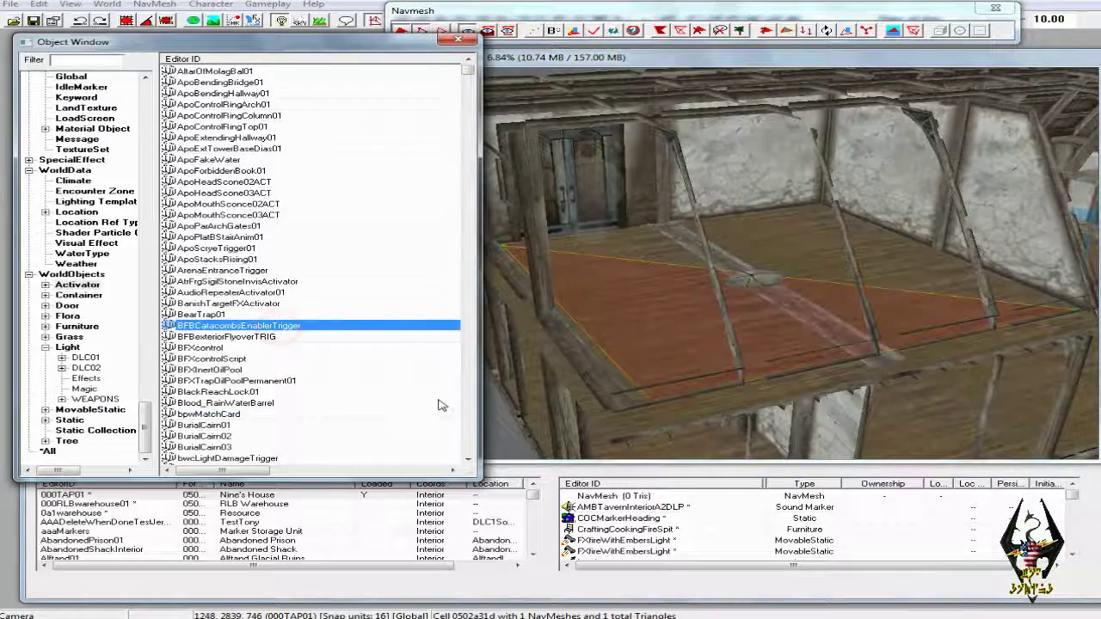
pyautogui.click(506, 434)
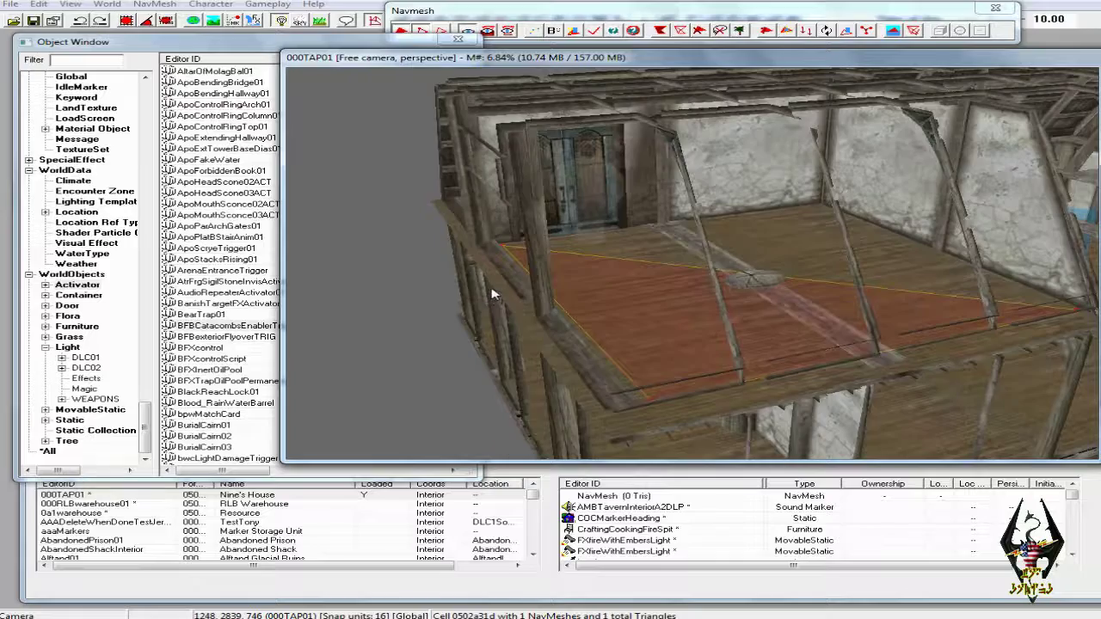
pyautogui.scroll(6, 496, 295)
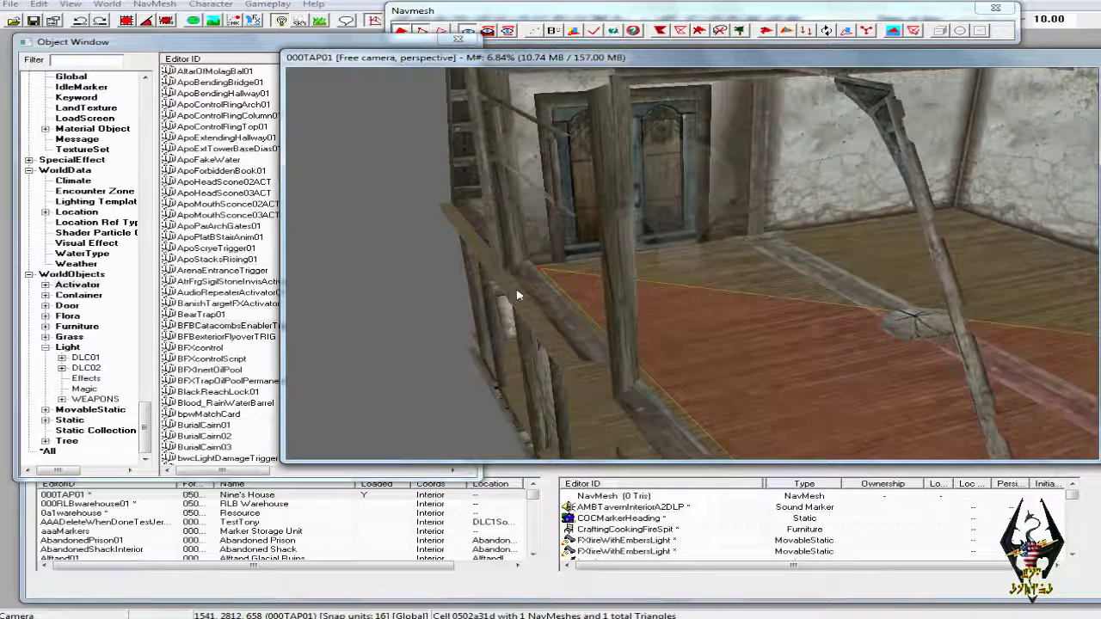
pyautogui.scroll(2, 518, 295)
pyautogui.scroll(-4, 515, 276)
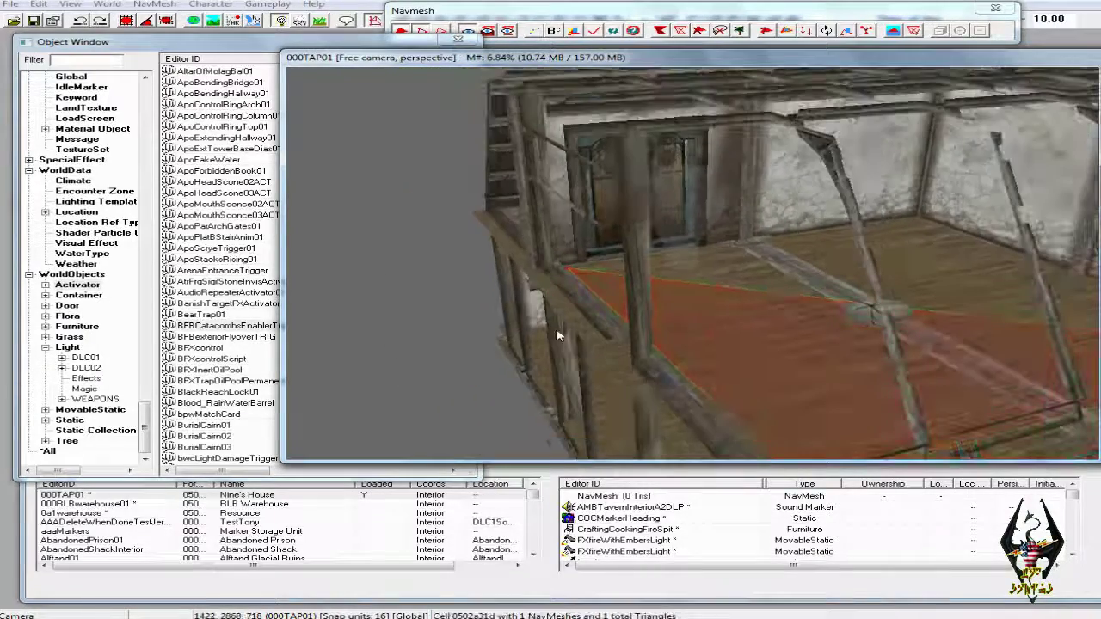
pyautogui.scroll(-1, 789, 430)
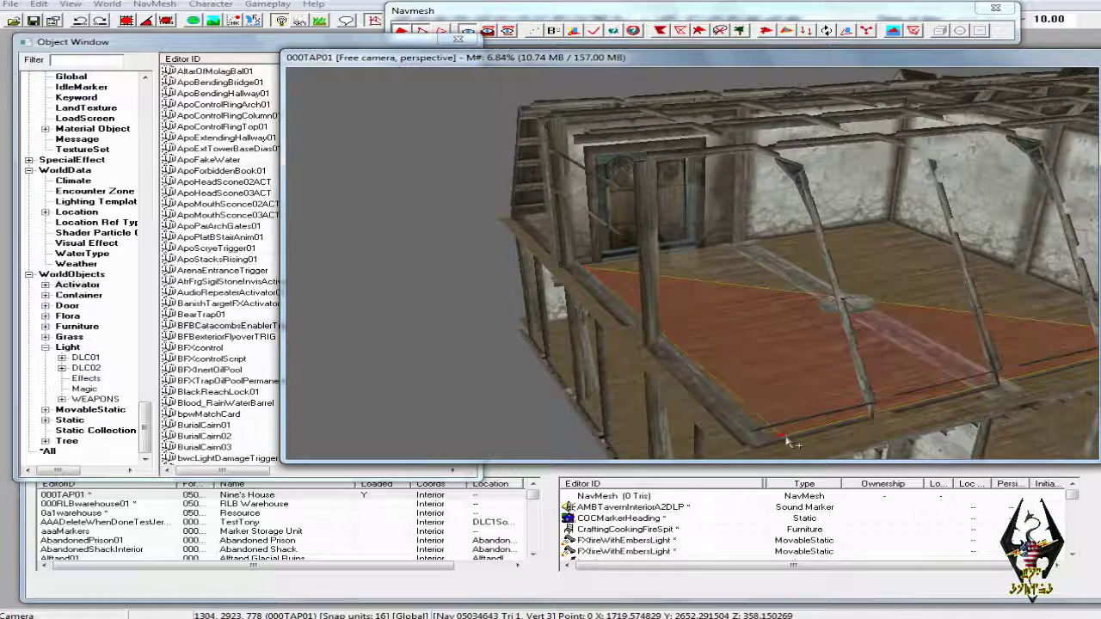
# Add a second navmesh triangle from the vertex beside the double doors and the opposite vertex to a new vertex in the far wall corner.
pyautogui.scroll(3, 583, 275)
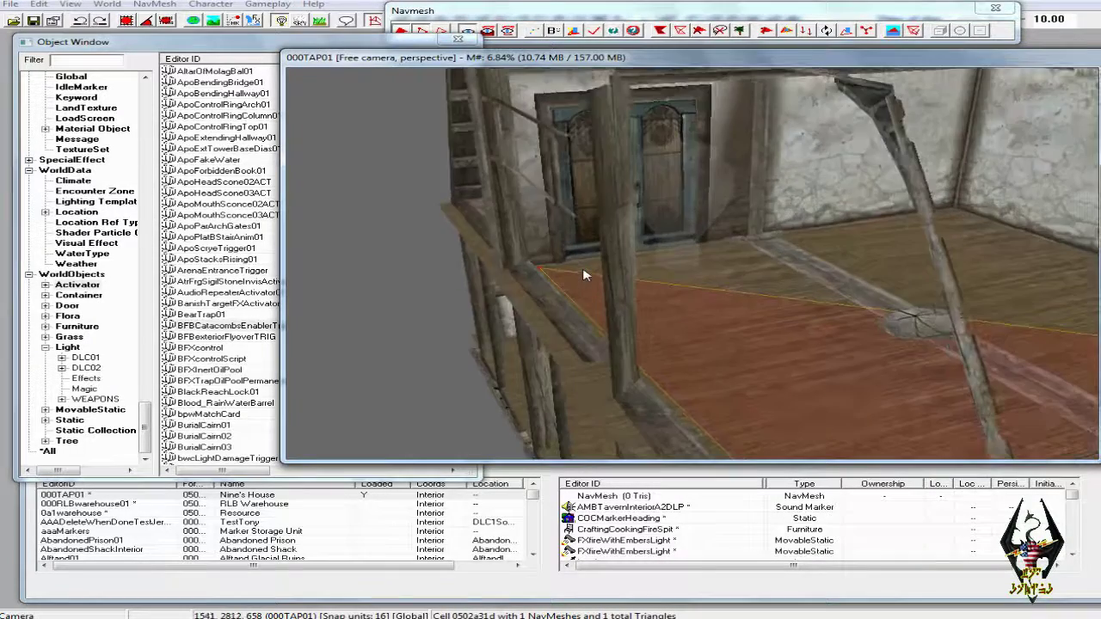
pyautogui.scroll(3, 583, 275)
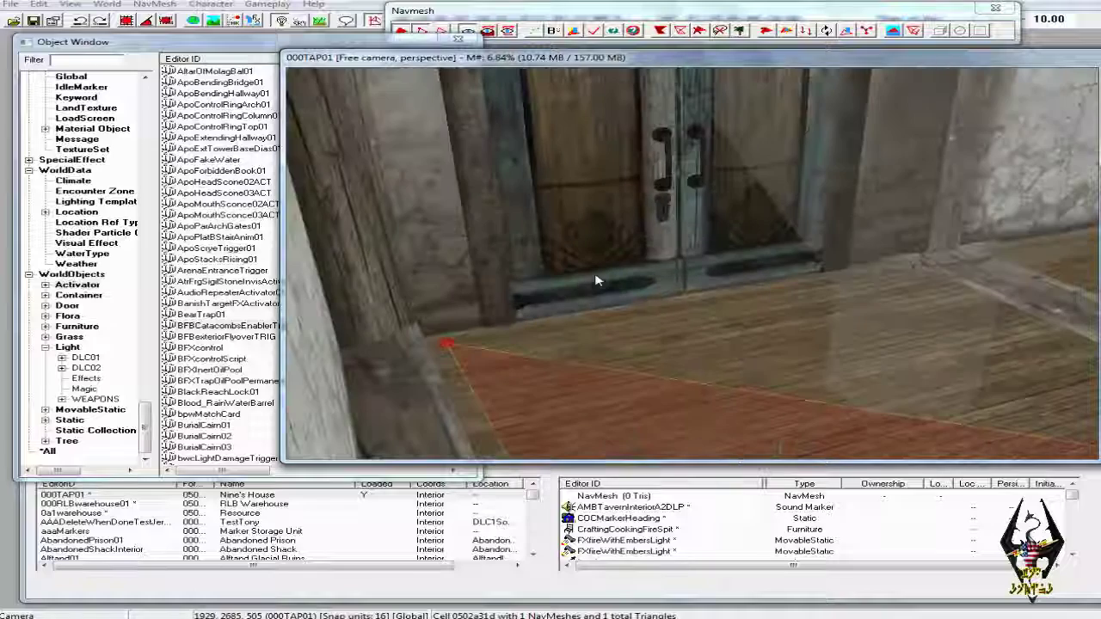
pyautogui.click(447, 344)
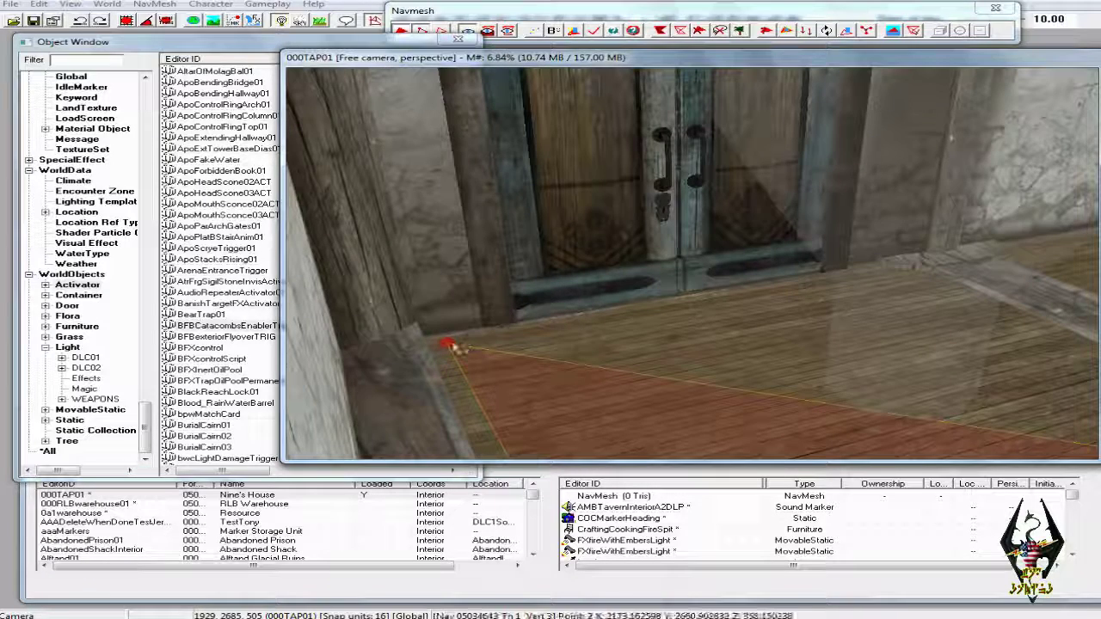
pyautogui.moveTo(562, 342); pyautogui.dragTo(529, 348, button='middle')
pyautogui.rightClick(808, 359)
pyautogui.keyDown('ctrl'); pyautogui.click(808, 359); pyautogui.keyUp('ctrl')
pyautogui.moveTo(678, 321); pyautogui.dragTo(700, 359, button='middle')
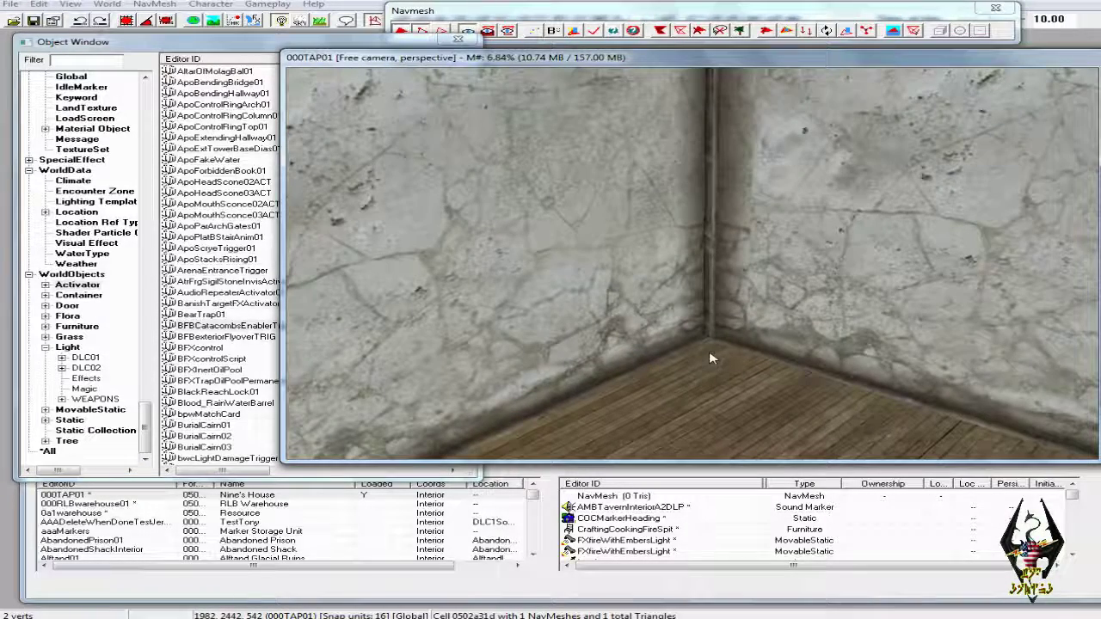
pyautogui.scroll(-8, 710, 356)
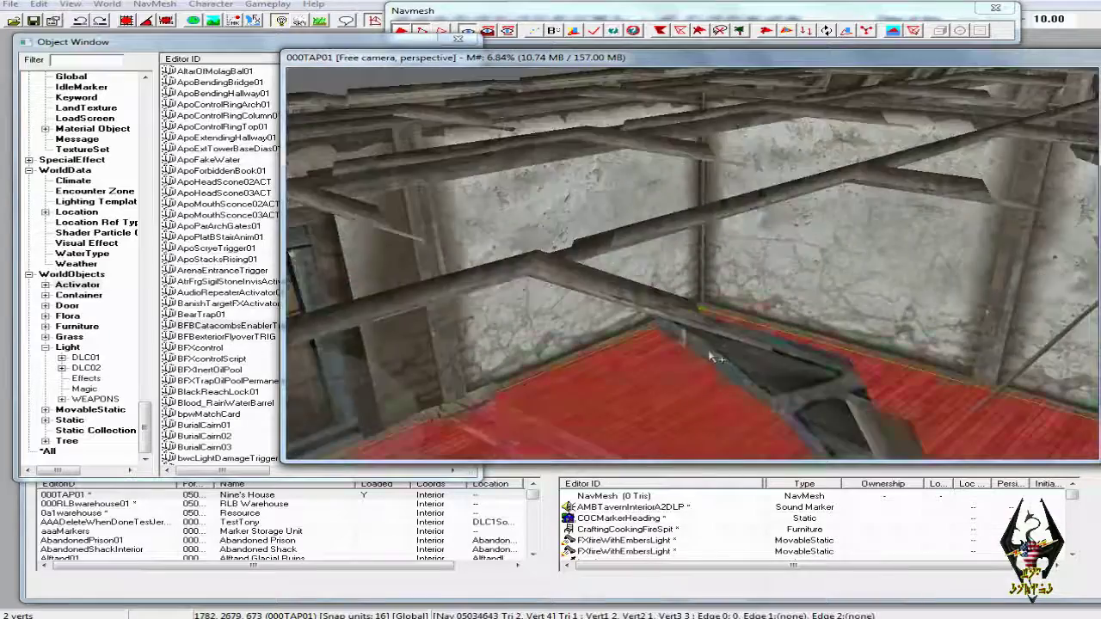
pyautogui.moveTo(707, 356)
pyautogui.keyDown('shift'); pyautogui.mouseDown(button='middle')
pyautogui.moveTo(627, 356)
pyautogui.moveTo(688, 358)
pyautogui.mouseUp(button='middle'); pyautogui.keyUp('shift')
pyautogui.scroll(4, 688, 358)
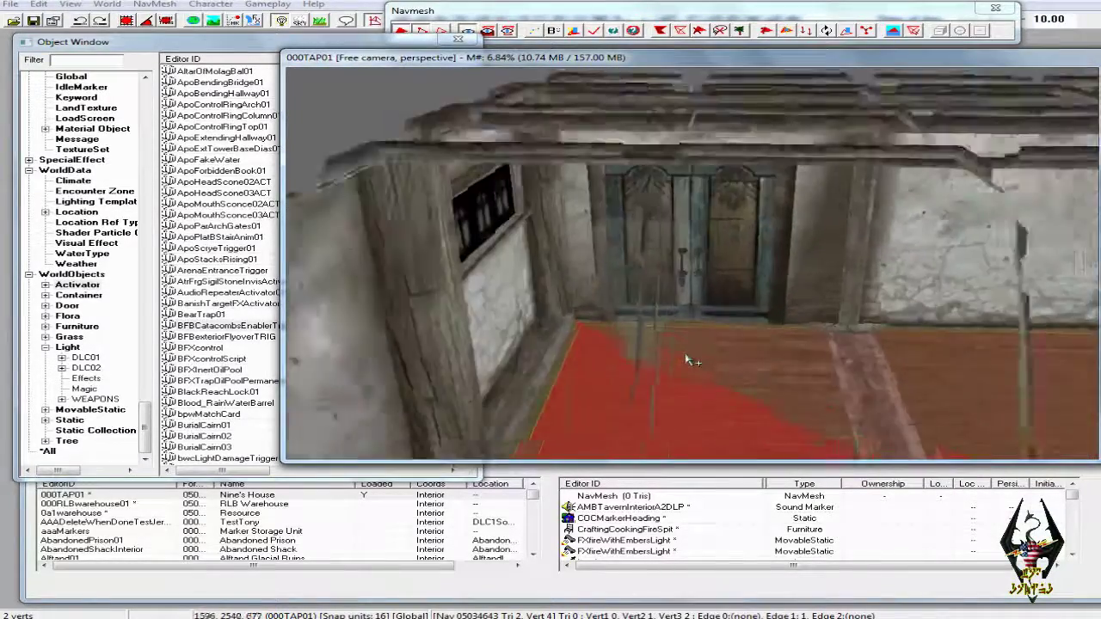
# Split the navmesh edge along the double doors by adding a vertex at each side of the doorway.
pyautogui.scroll(5, 687, 361)
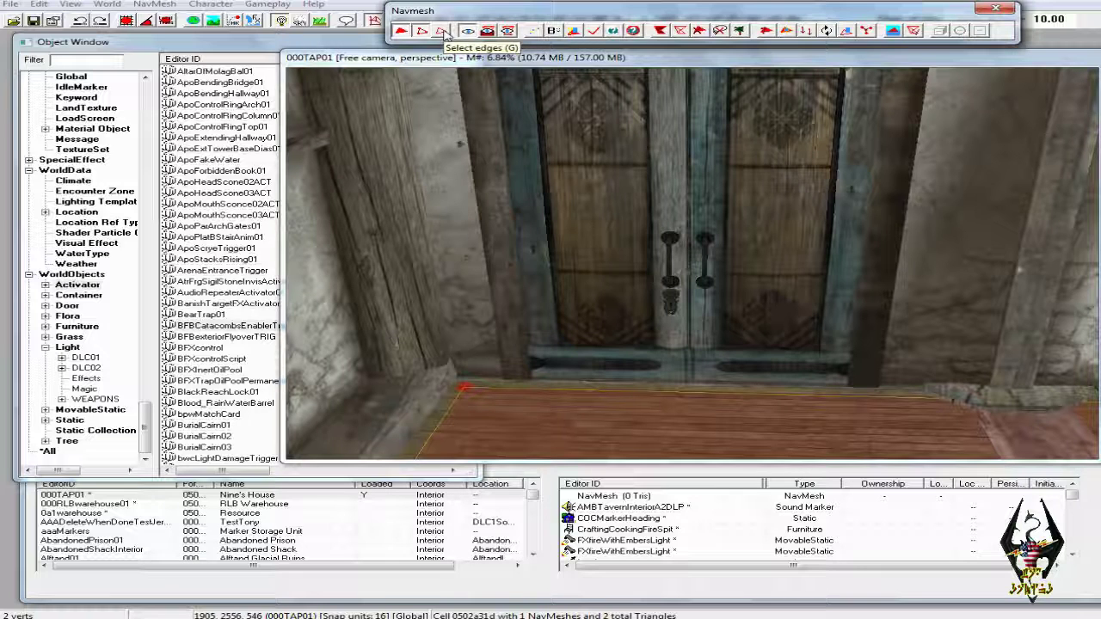
pyautogui.click(443, 31)
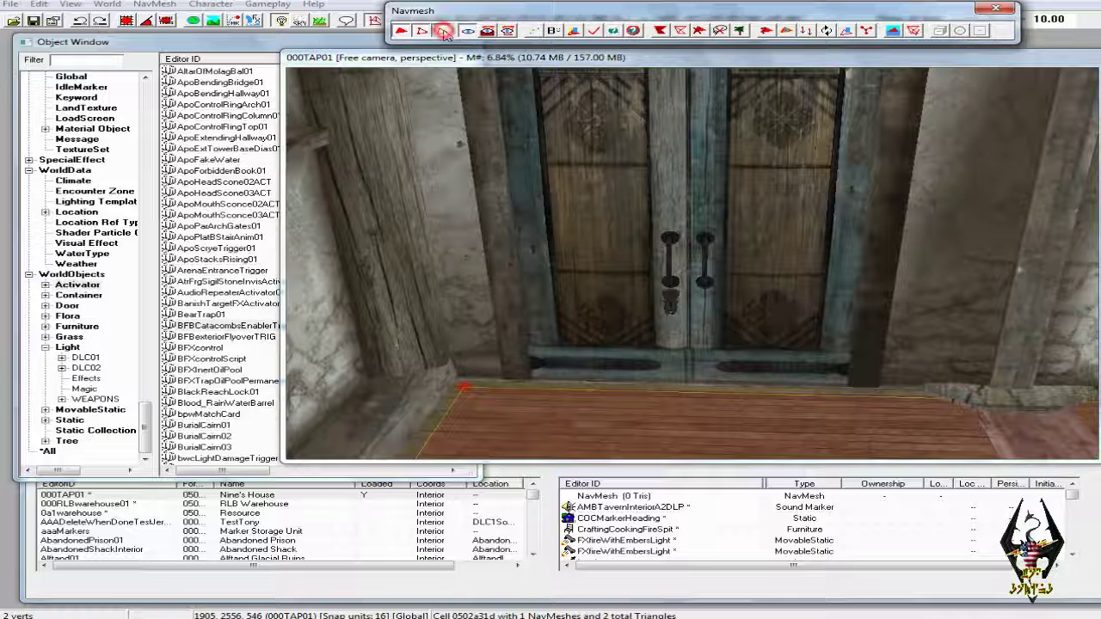
pyautogui.click(646, 59)
pyautogui.scroll(3, 669, 261)
pyautogui.moveTo(680, 238); pyautogui.dragTo(683, 234, button='middle')
pyautogui.click(515, 339)
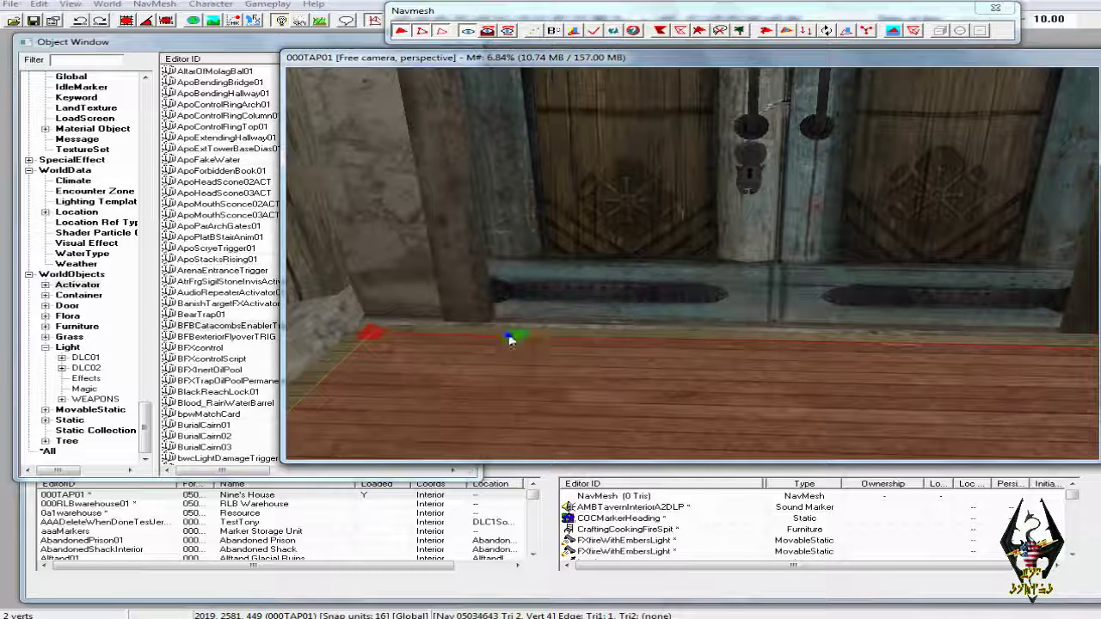
pyautogui.keyDown('ctrl'); pyautogui.rightClick(1051, 349); pyautogui.keyUp('ctrl')
# Create a navmesh triangle through the doorway from its two threshold vertices to a new vertex across the threshold at one doorpost.
pyautogui.keyDown('shift'); pyautogui.moveTo(931, 351); pyautogui.dragTo(972, 352, button='middle'); pyautogui.keyUp('shift')
pyautogui.click(436, 31)
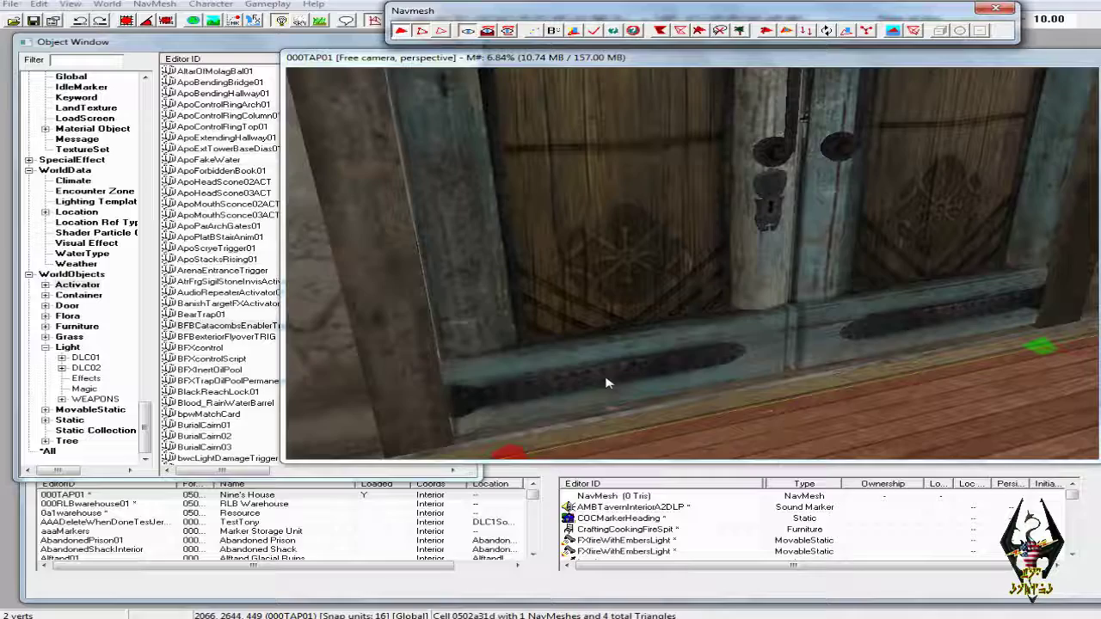
pyautogui.keyDown('ctrl'); pyautogui.click(514, 453); pyautogui.keyUp('ctrl')
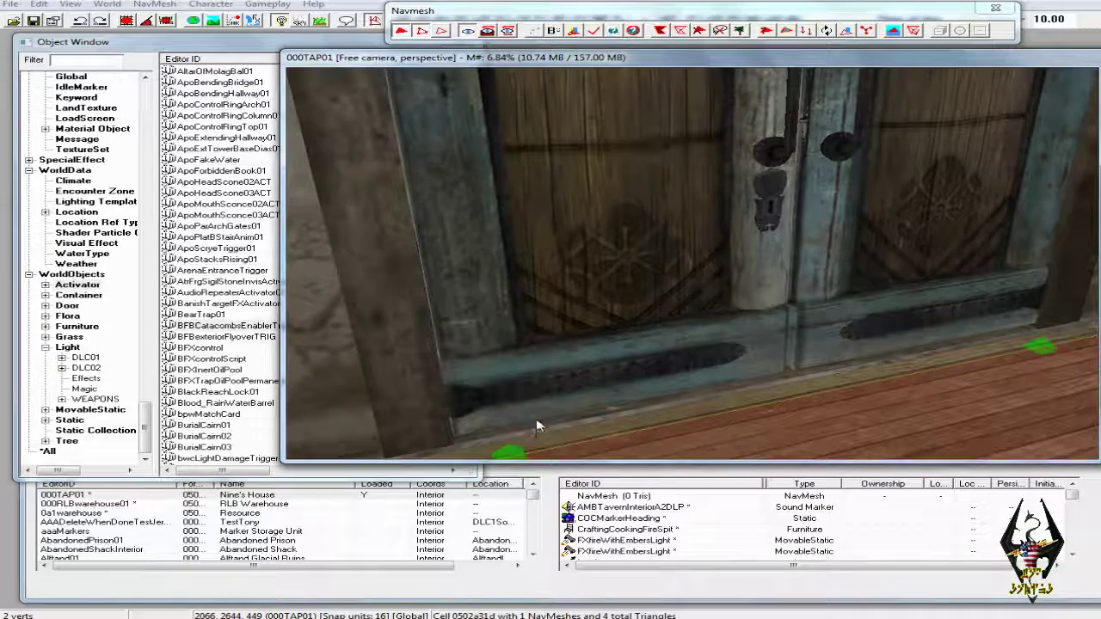
pyautogui.scroll(-2, 537, 415)
pyautogui.keyDown('shift'); pyautogui.moveTo(536, 415); pyautogui.dragTo(764, 409, button='middle'); pyautogui.keyUp('shift')
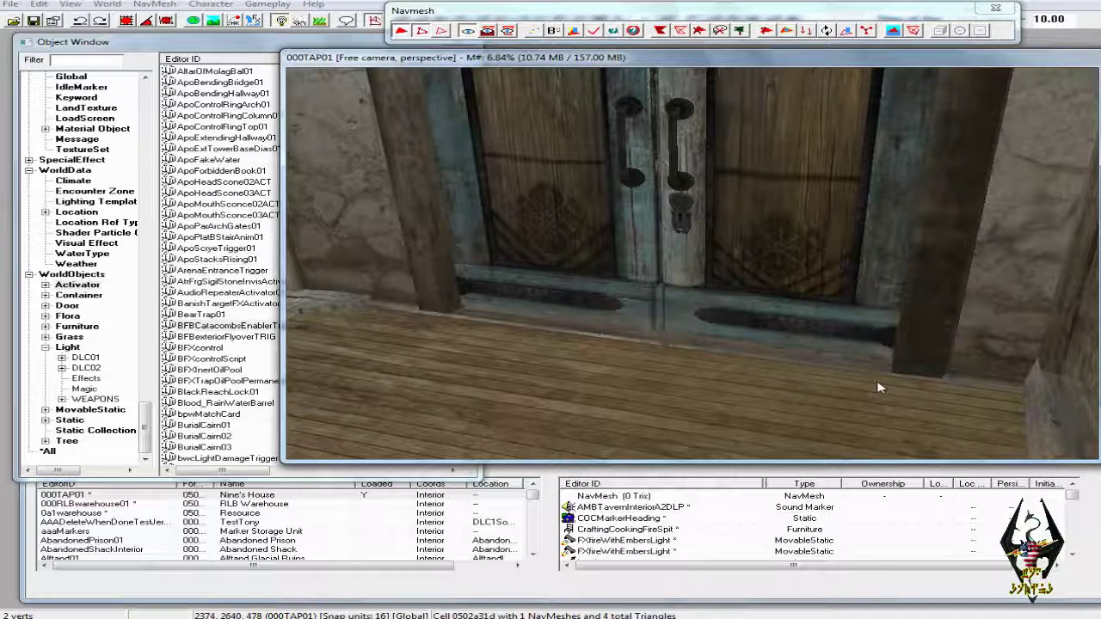
pyautogui.keyDown('shift'); pyautogui.moveTo(865, 385); pyautogui.dragTo(712, 384, button='middle'); pyautogui.keyUp('shift')
pyautogui.keyDown('shift'); pyautogui.moveTo(932, 319); pyautogui.dragTo(942, 293, button='middle'); pyautogui.keyUp('shift')
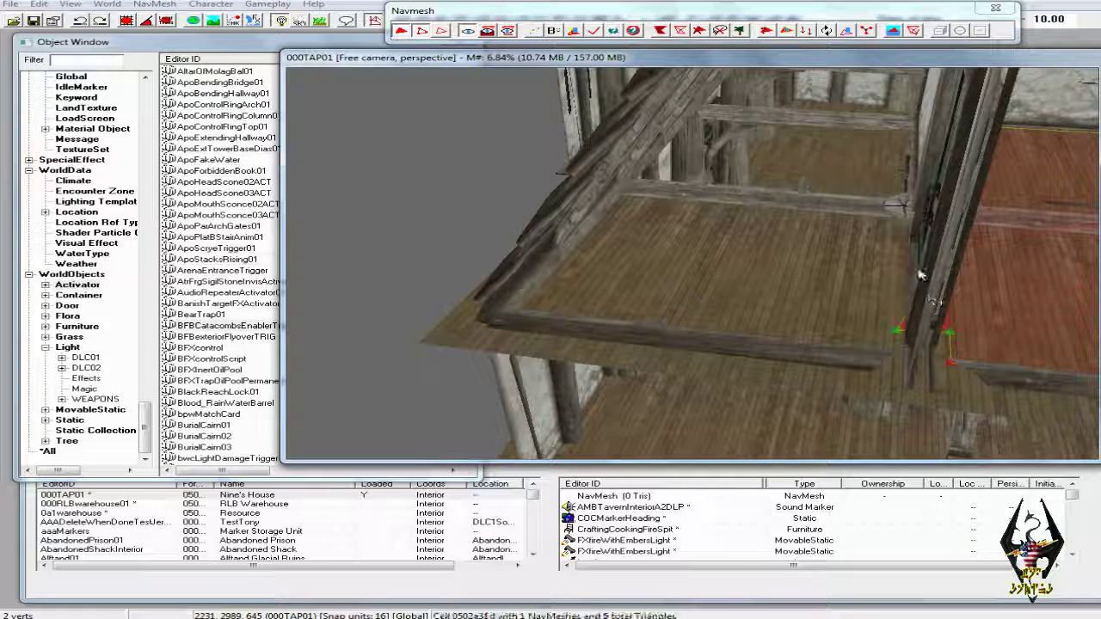
# Complete the doorway with a second triangle from the vertex across the threshold and the opposite threshold vertex to the other doorpost.
pyautogui.keyDown('shift'); pyautogui.moveTo(915, 268); pyautogui.dragTo(923, 282, button='middle'); pyautogui.keyUp('shift')
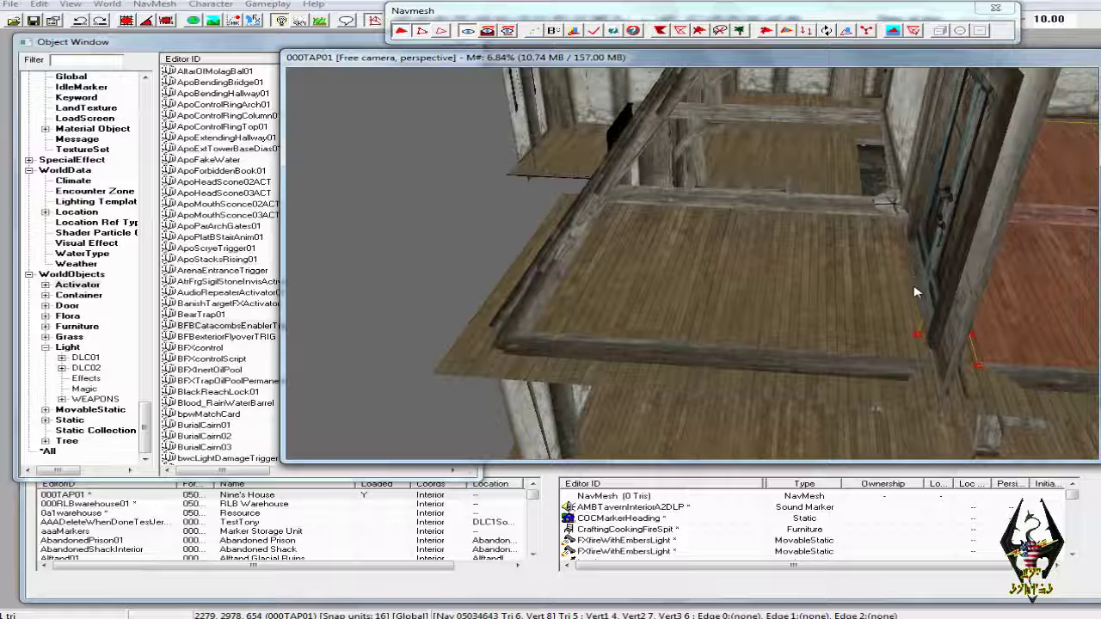
pyautogui.press('f')
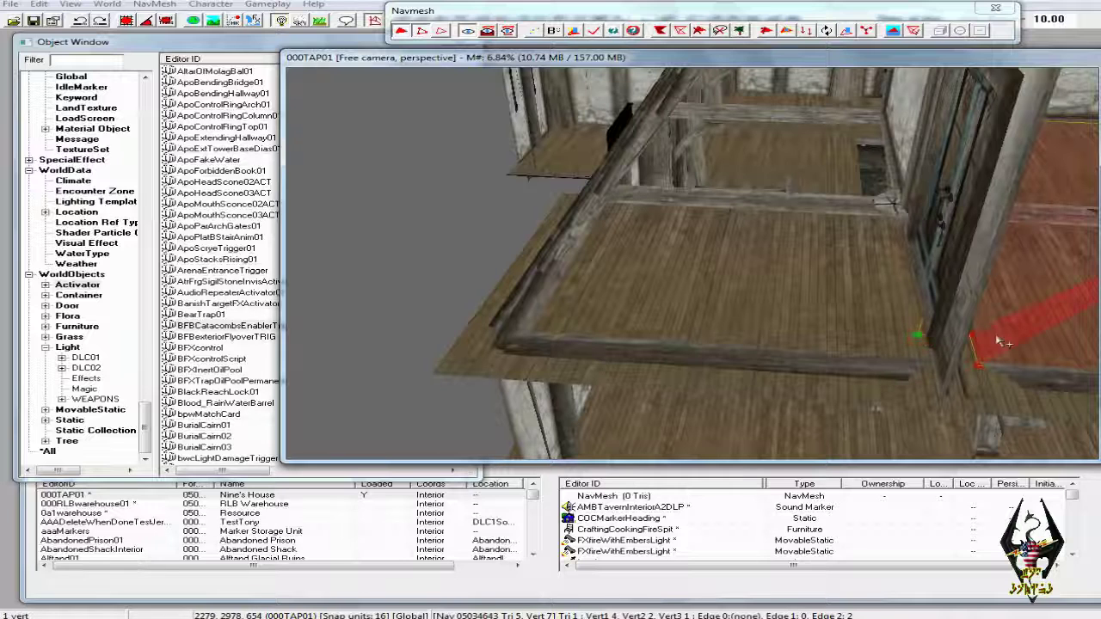
pyautogui.click(972, 339)
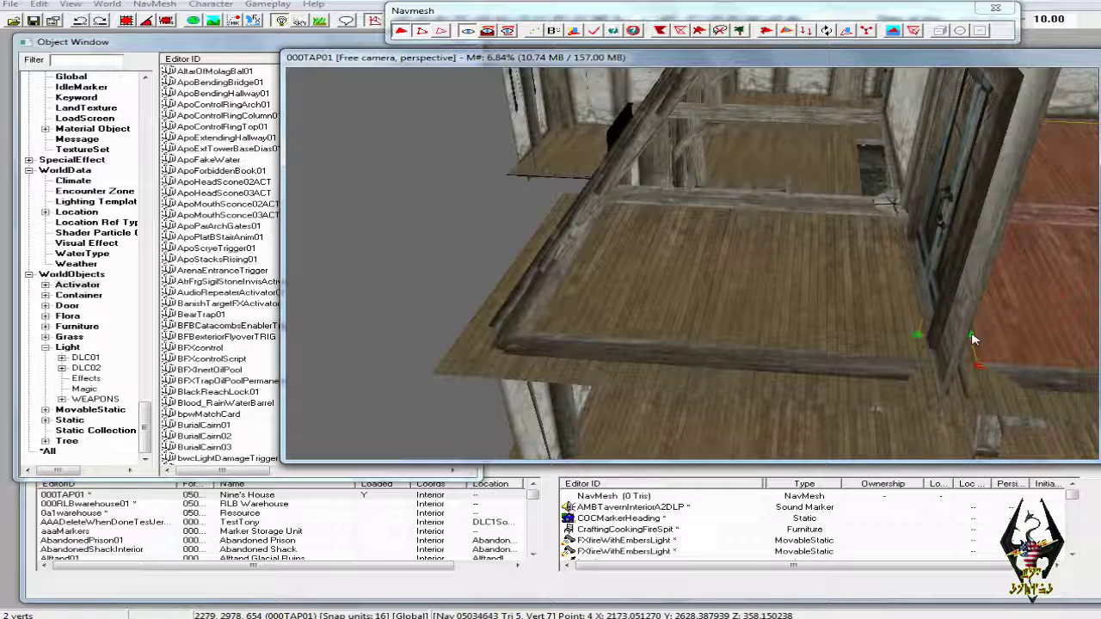
pyautogui.keyDown('shift'); pyautogui.moveTo(972, 340); pyautogui.dragTo(913, 285, button='middle'); pyautogui.keyUp('shift')
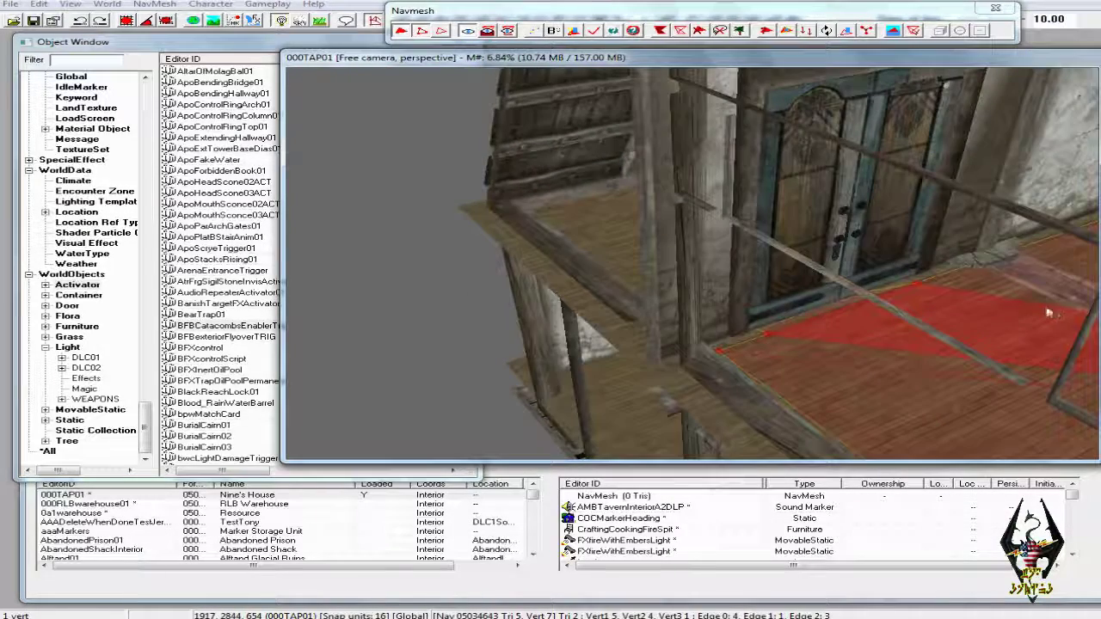
pyautogui.click(916, 286)
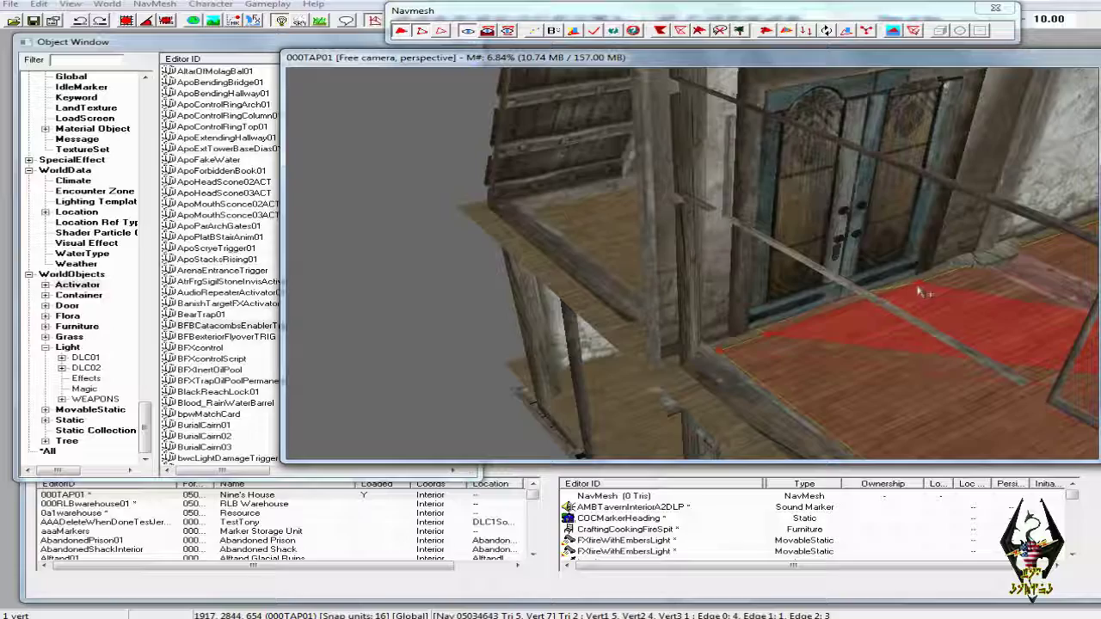
pyautogui.keyDown('shift'); pyautogui.moveTo(918, 287); pyautogui.dragTo(1041, 295, button='middle'); pyautogui.keyUp('shift')
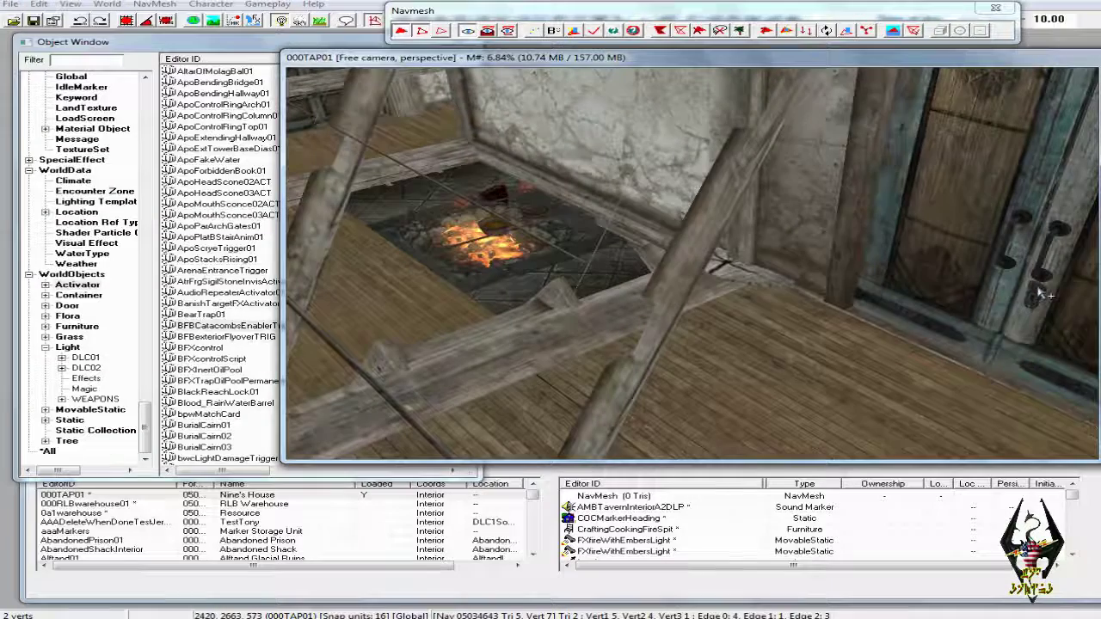
pyautogui.keyDown('ctrl'); pyautogui.rightClick(847, 322); pyautogui.keyUp('ctrl')
# Extend the navmesh into the adjoining room with a triangle from its two doorway vertices to a new vertex at the room's floor corner.
pyautogui.scroll(-3, 869, 343)
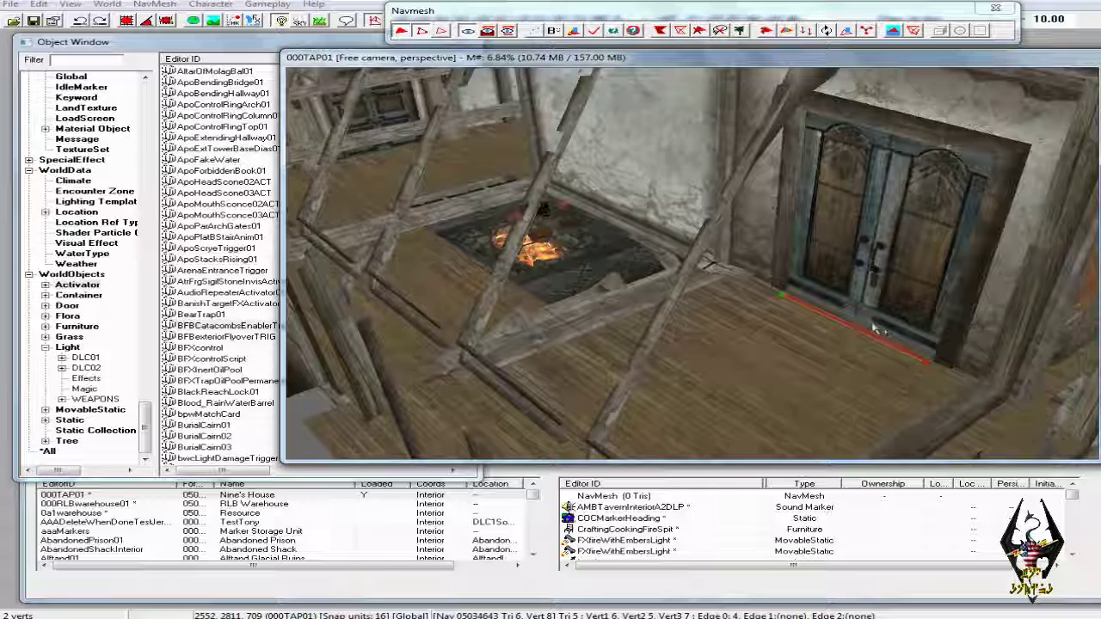
pyautogui.scroll(-1, 968, 400)
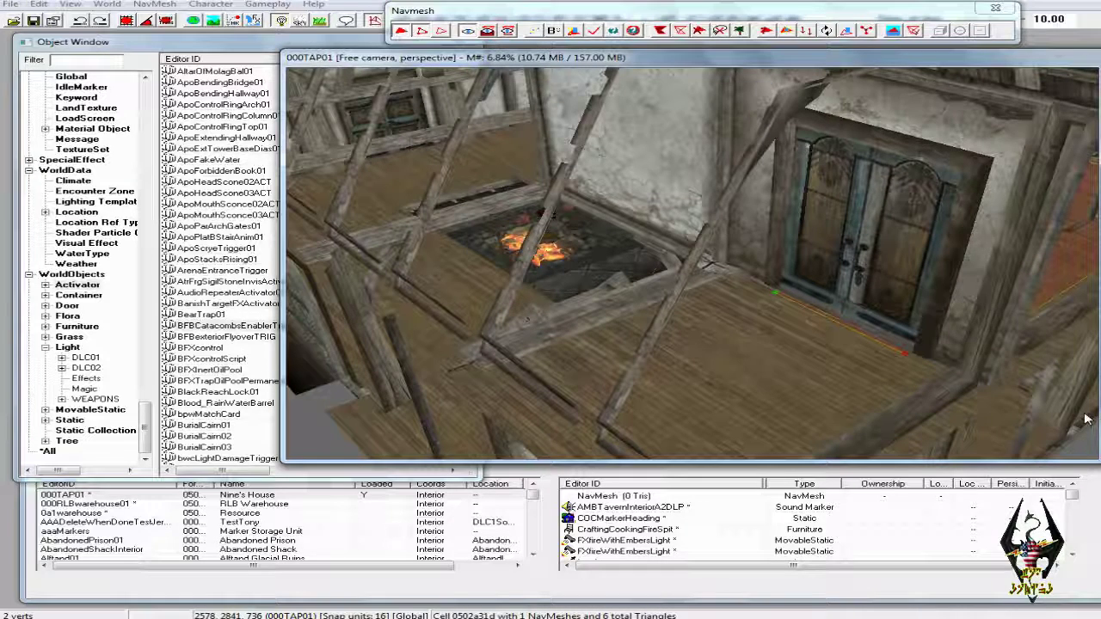
pyautogui.click(907, 357)
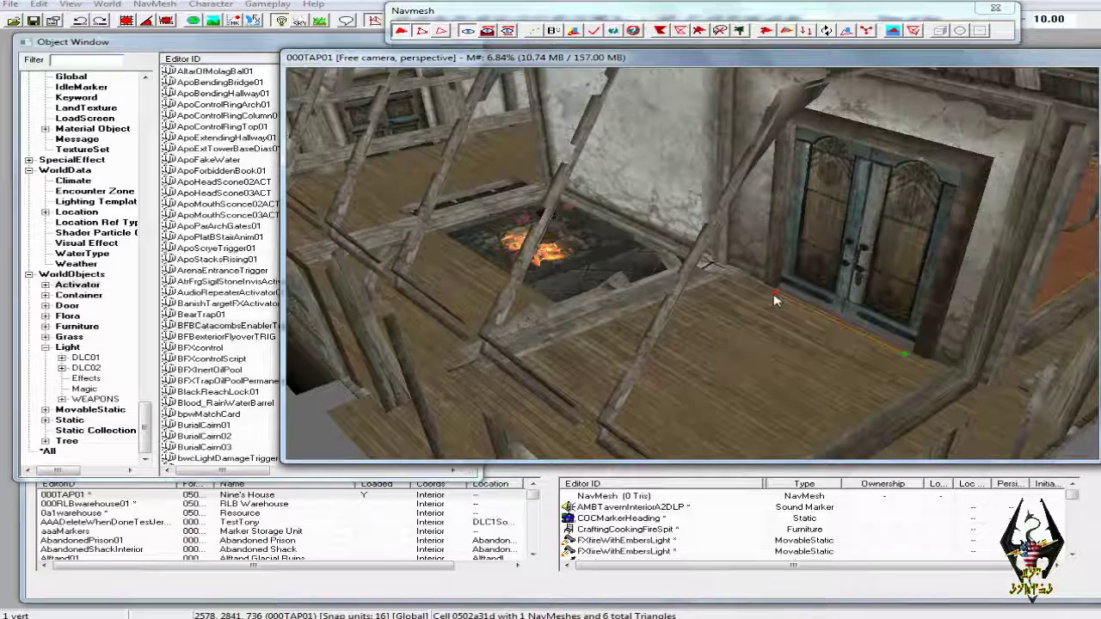
pyautogui.keyDown('shift'); pyautogui.moveTo(773, 293); pyautogui.dragTo(594, 332, button='middle'); pyautogui.keyUp('shift')
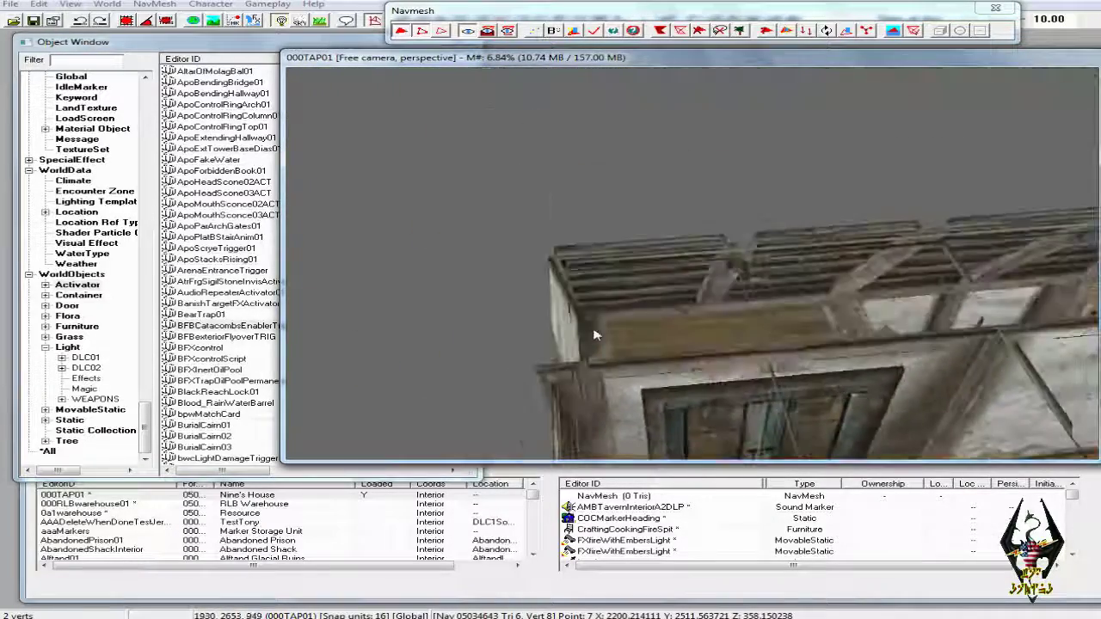
pyautogui.scroll(8, 597, 331)
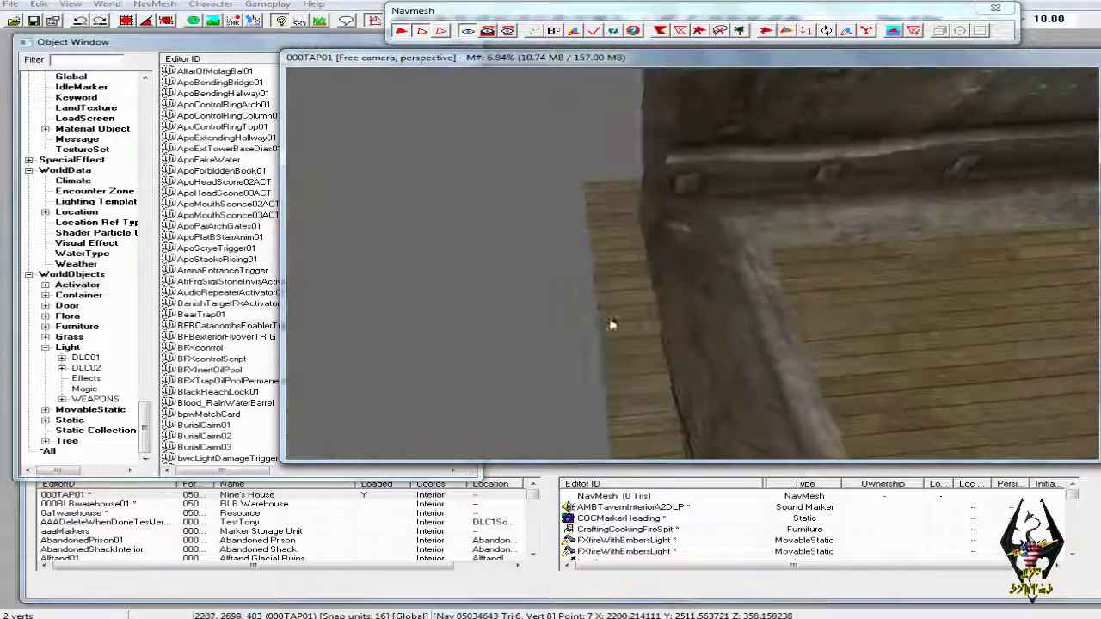
pyautogui.scroll(4, 610, 325)
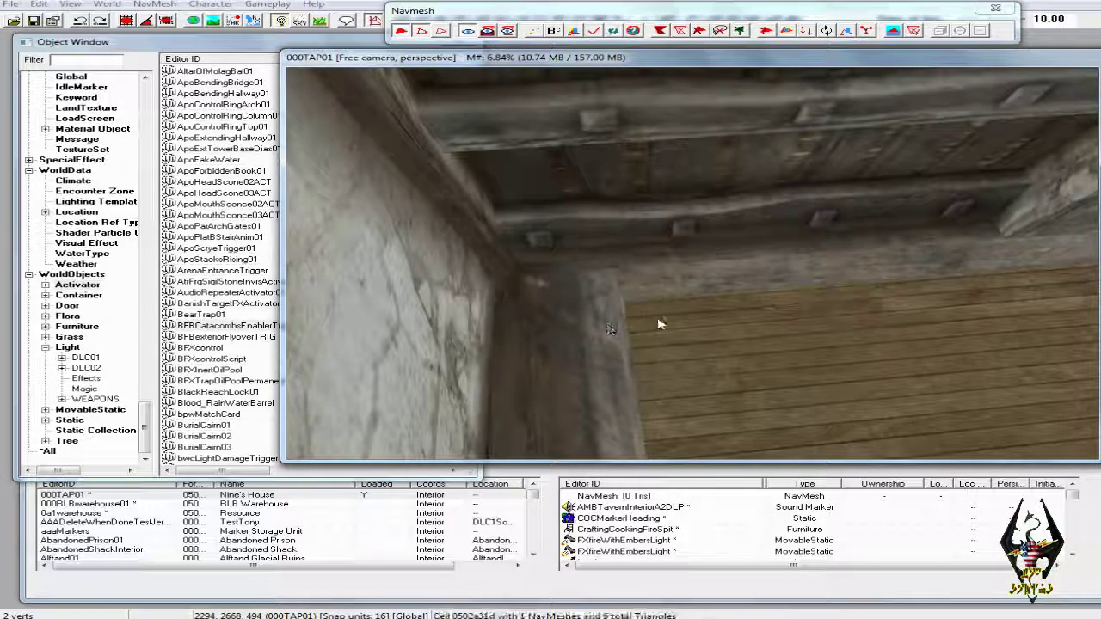
pyautogui.keyDown('ctrl'); pyautogui.rightClick(647, 315); pyautogui.keyUp('ctrl')
# Cover the rest of the adjoining room's floor with two triangles, placing new vertices at both ends of the floor-edge beam.
pyautogui.keyDown('shift'); pyautogui.moveTo(647, 315); pyautogui.dragTo(755, 340, button='middle'); pyautogui.keyUp('shift')
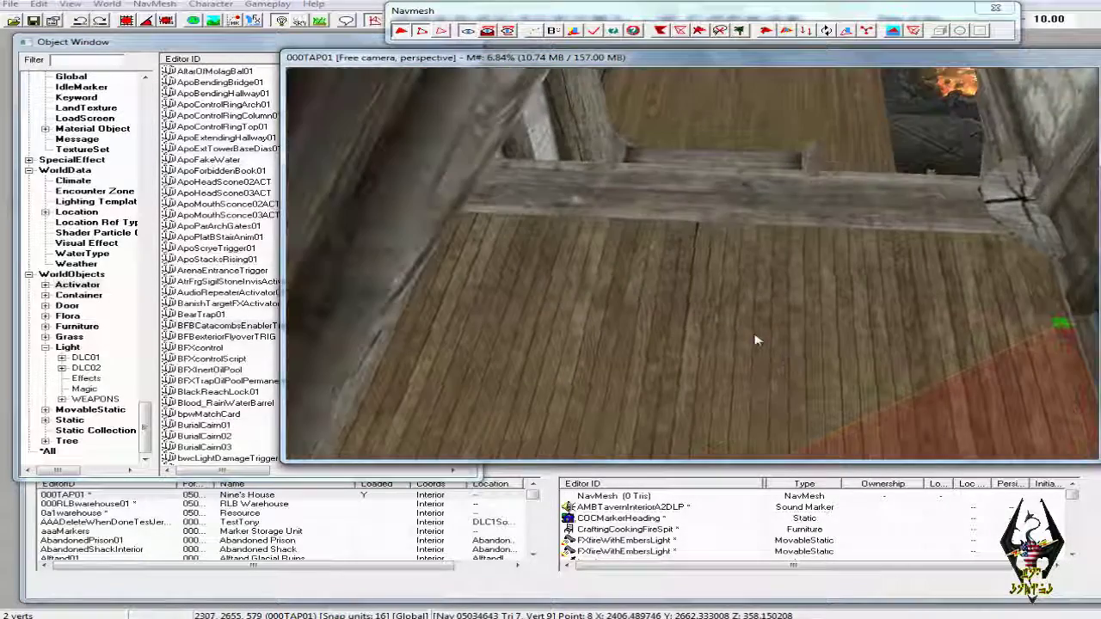
pyautogui.keyDown('ctrl'); pyautogui.rightClick(533, 169); pyautogui.keyUp('ctrl')
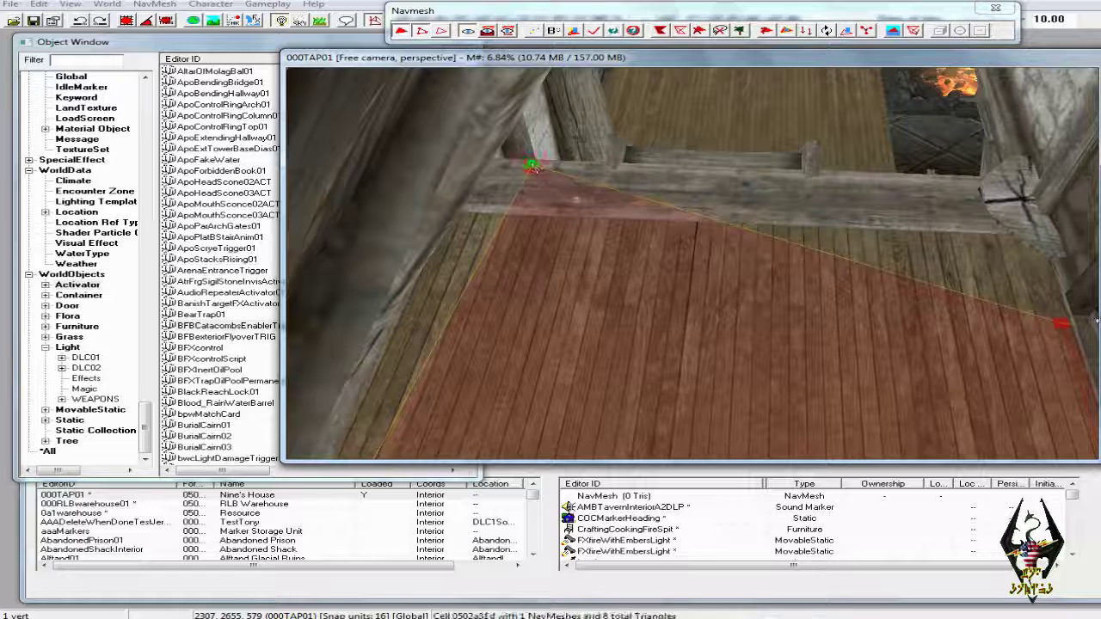
pyautogui.keyDown('ctrl'); pyautogui.click(1060, 326); pyautogui.keyUp('ctrl')
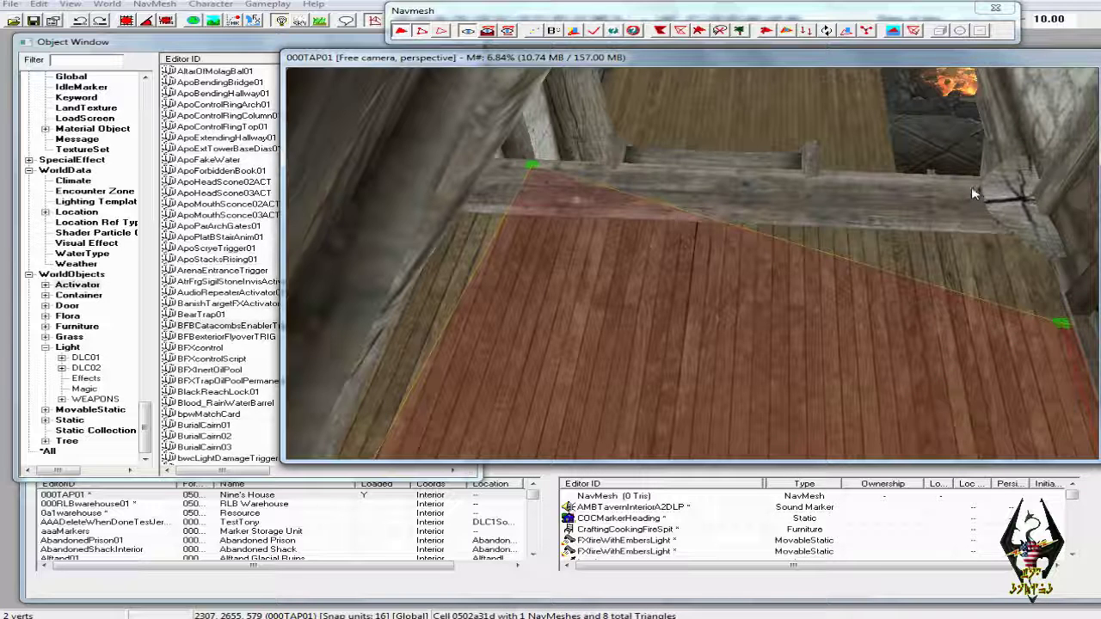
pyautogui.keyDown('ctrl'); pyautogui.rightClick(970, 184); pyautogui.keyUp('ctrl')
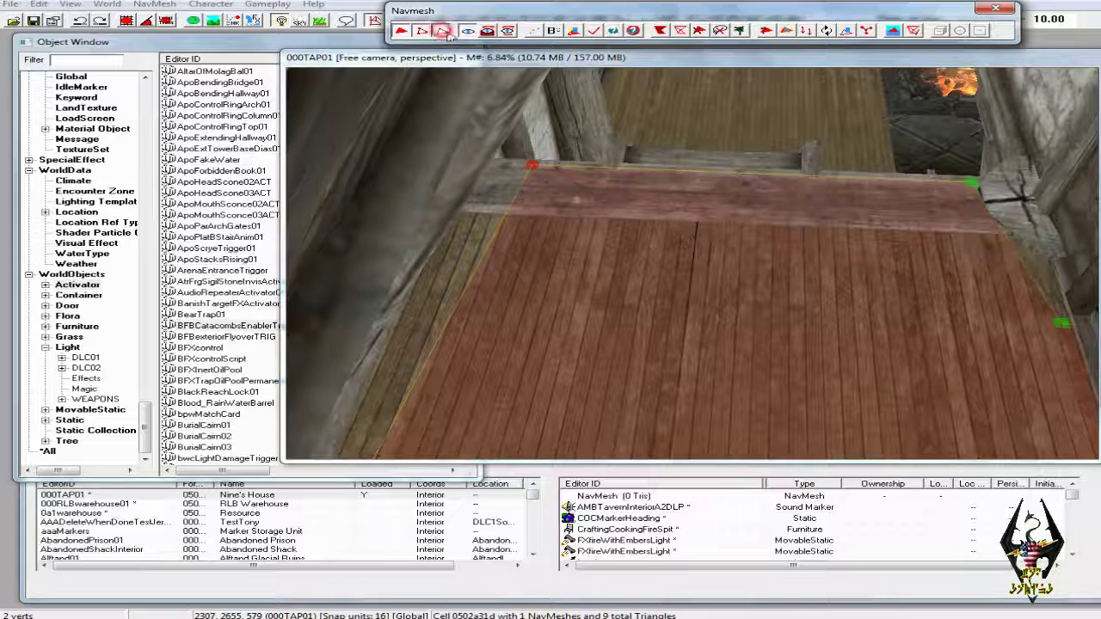
# Split the navmesh edge along the floor-edge beam by adding a vertex at each side rail of the ladder.
pyautogui.click(764, 110)
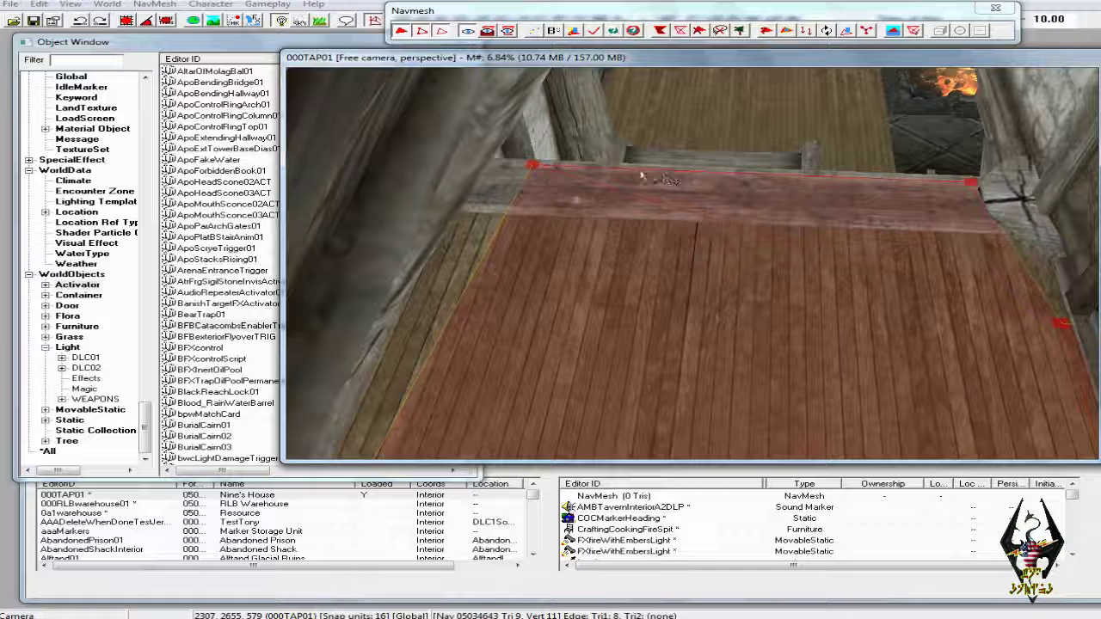
pyautogui.click(622, 170)
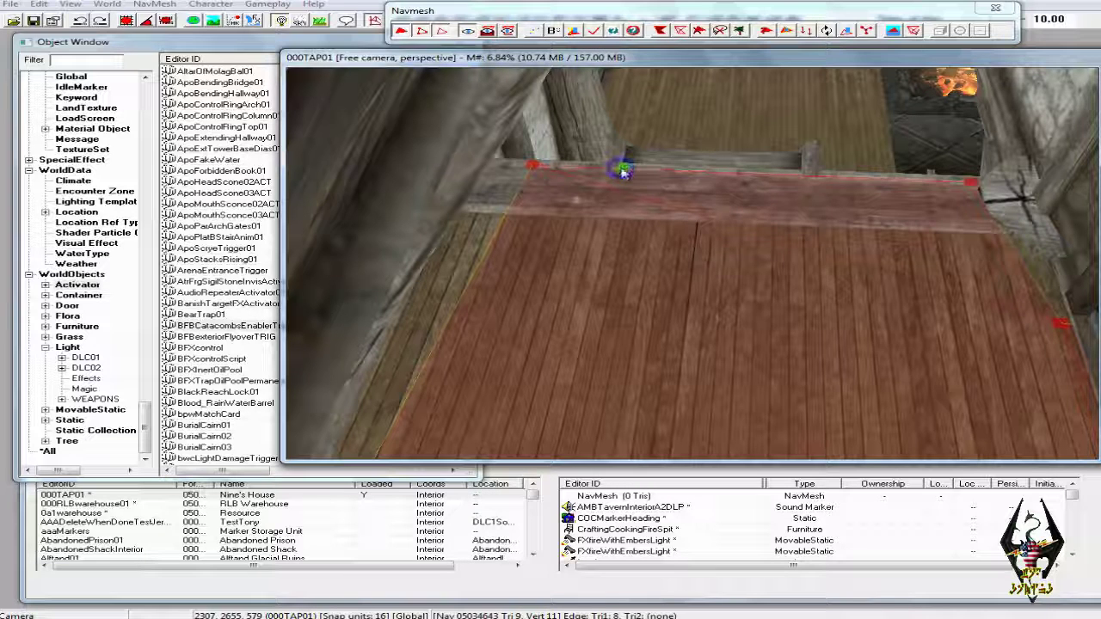
pyautogui.click(798, 176)
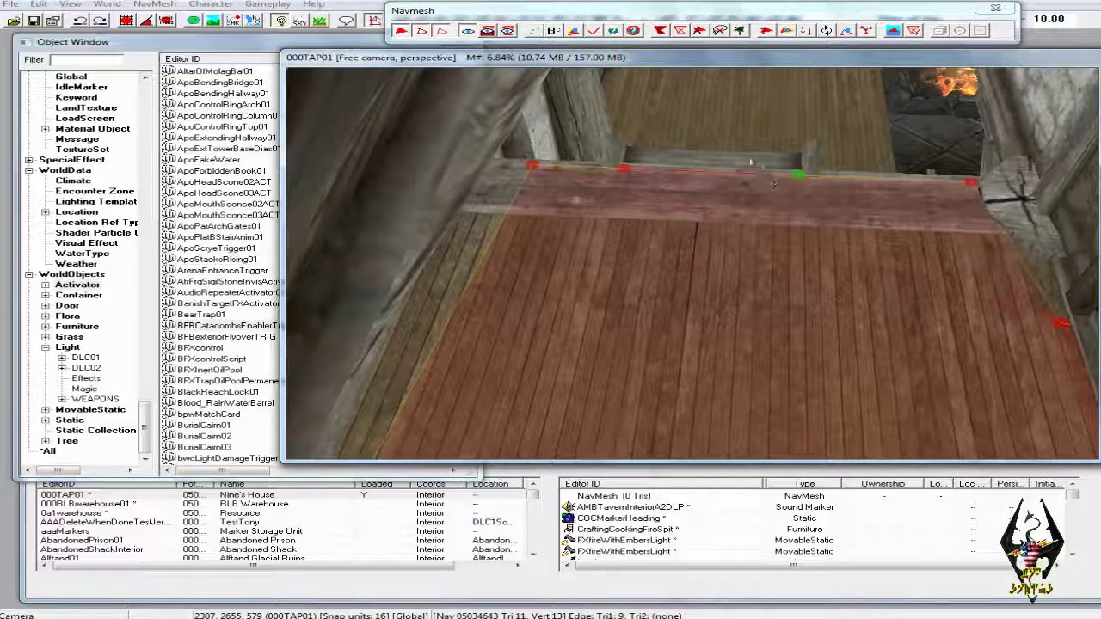
# Create a triangle down the ladder from the two ladder-top vertices to a new vertex at the foot of one rail.
pyautogui.keyDown('shift'); pyautogui.moveTo(750, 123); pyautogui.dragTo(1018, 130, button='middle'); pyautogui.keyUp('shift')
pyautogui.click(877, 212)
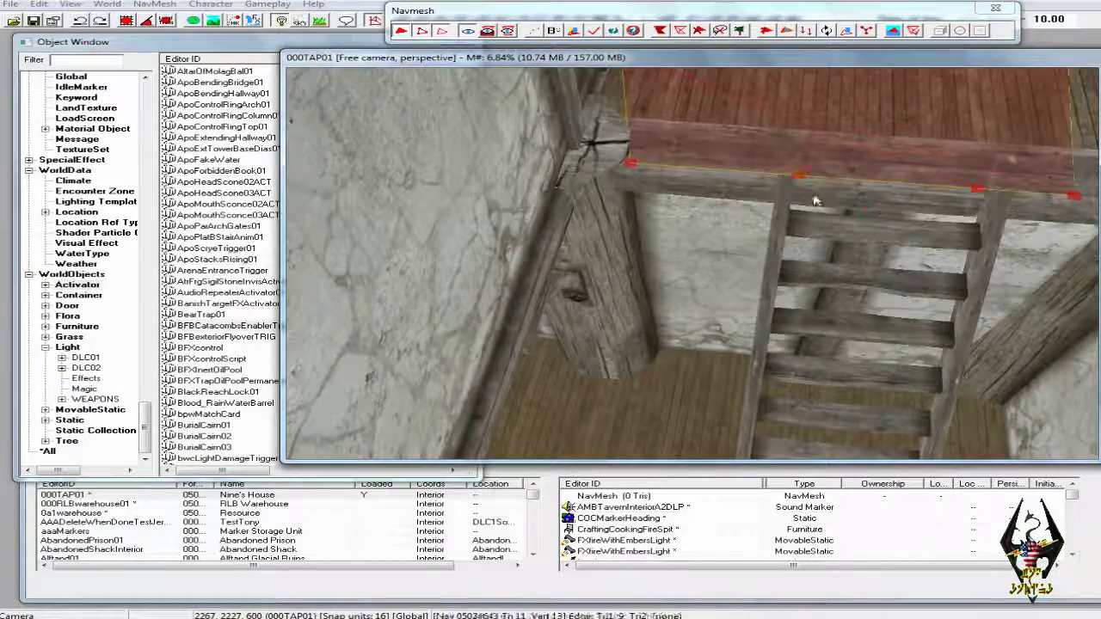
pyautogui.keyDown('ctrl'); pyautogui.click(977, 190); pyautogui.keyUp('ctrl')
pyautogui.moveTo(1003, 254); pyautogui.dragTo(981, 218, button='middle')
pyautogui.scroll(4, 995, 226)
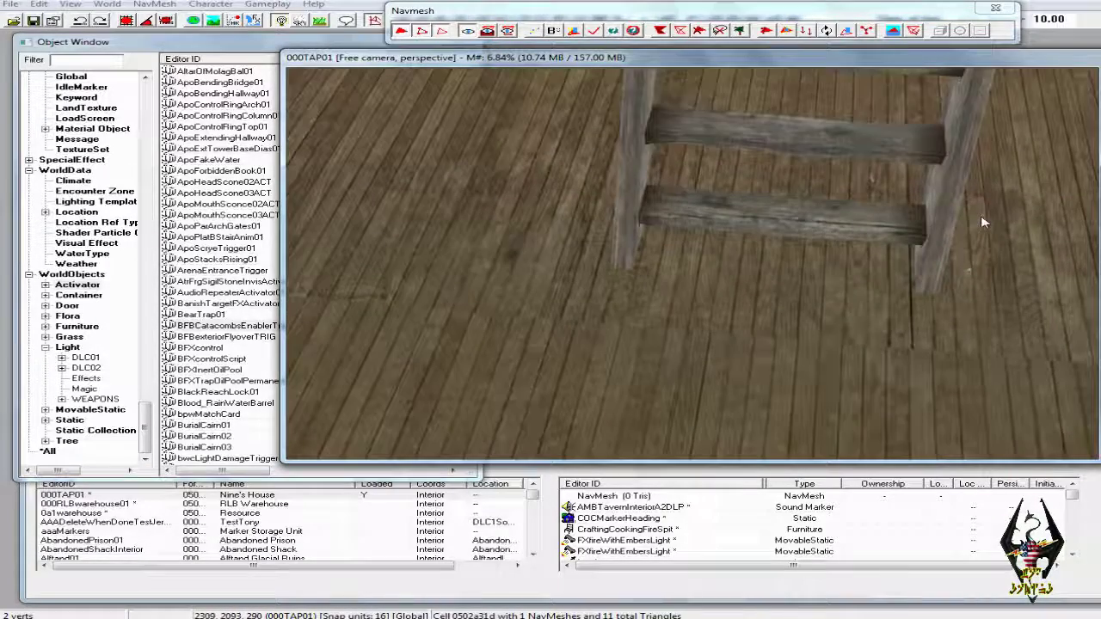
pyautogui.keyDown('ctrl'); pyautogui.rightClick(633, 276); pyautogui.keyUp('ctrl')
# Complete the ladder's navmesh with a second triangle ending in a new vertex at the foot of the other rail.
pyautogui.moveTo(718, 256); pyautogui.dragTo(703, 295, button='middle')
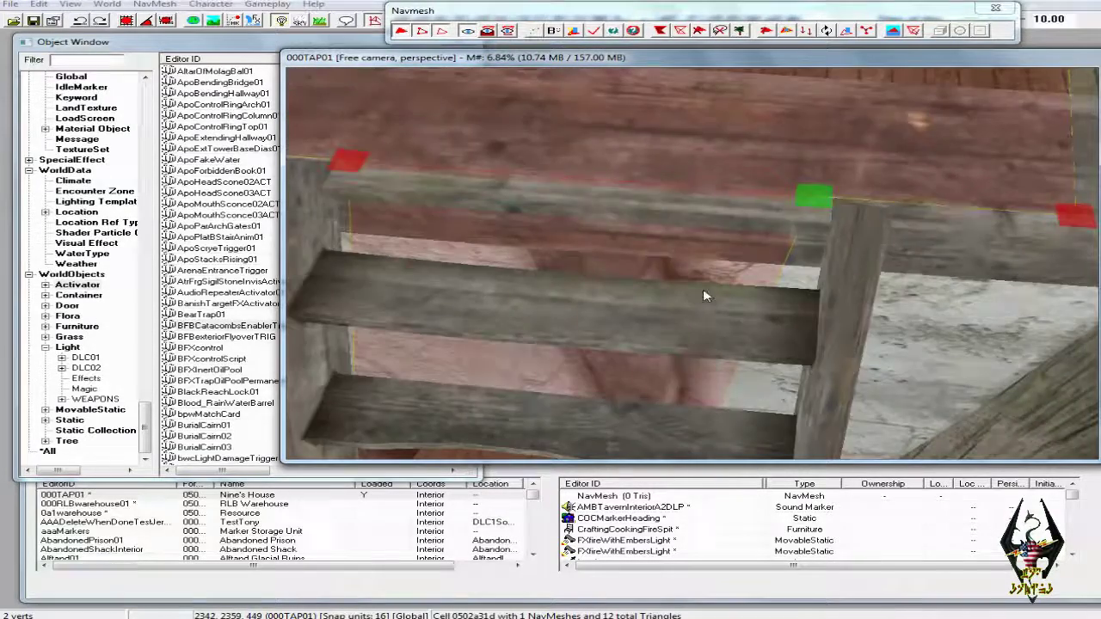
pyautogui.scroll(-3, 703, 296)
pyautogui.moveTo(769, 268); pyautogui.dragTo(732, 253, button='middle')
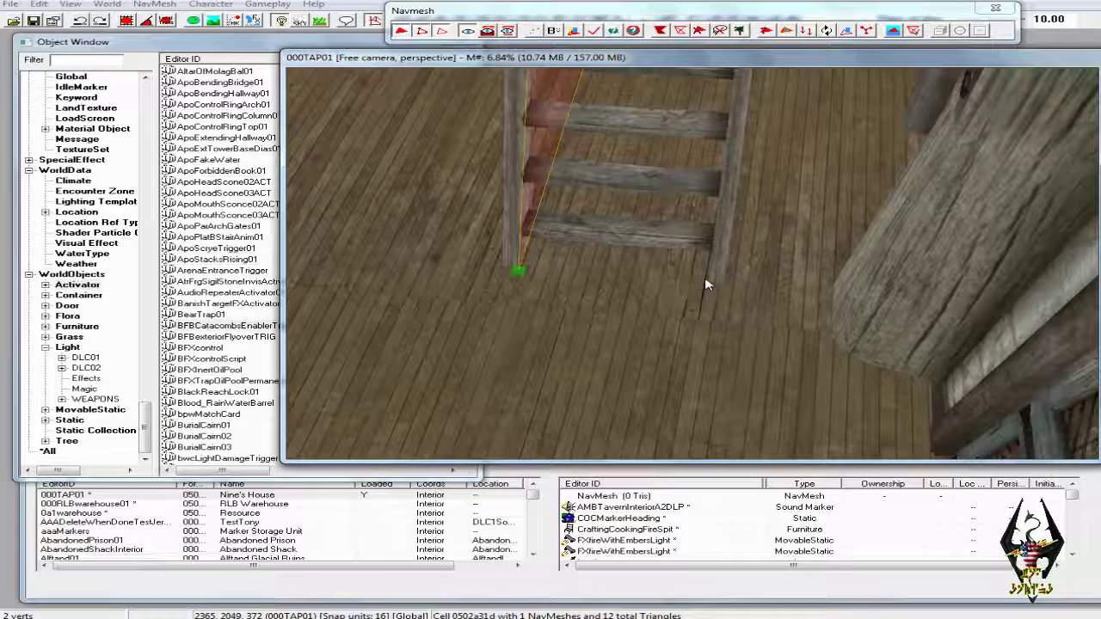
pyautogui.keyDown('shift'); pyautogui.moveTo(697, 288); pyautogui.dragTo(736, 304, button='middle'); pyautogui.keyUp('shift')
pyautogui.keyDown('shift'); pyautogui.moveTo(854, 345); pyautogui.dragTo(830, 323, button='middle'); pyautogui.keyUp('shift')
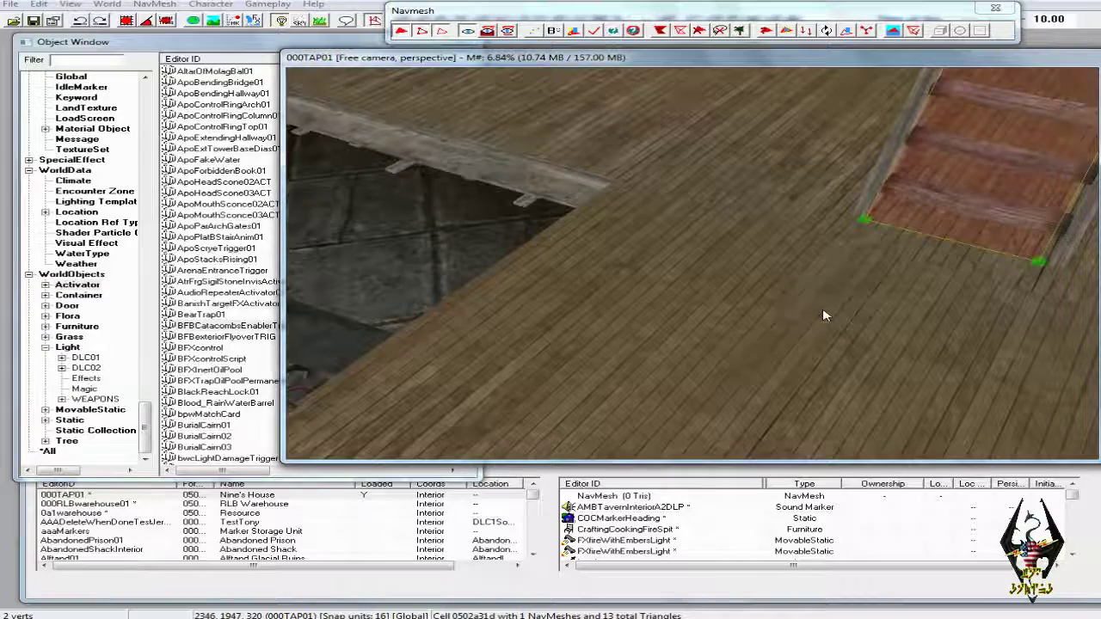
# Extend the navmesh from the ladder's foot with two triangles, placing new vertices at the nearby post and the floor opening's closest corner.
pyautogui.moveTo(909, 317)
pyautogui.keyDown('shift'); pyautogui.mouseDown(button='middle')
pyautogui.moveTo(936, 319)
pyautogui.moveTo(919, 319)
pyautogui.mouseUp(button='middle'); pyautogui.keyUp('shift')
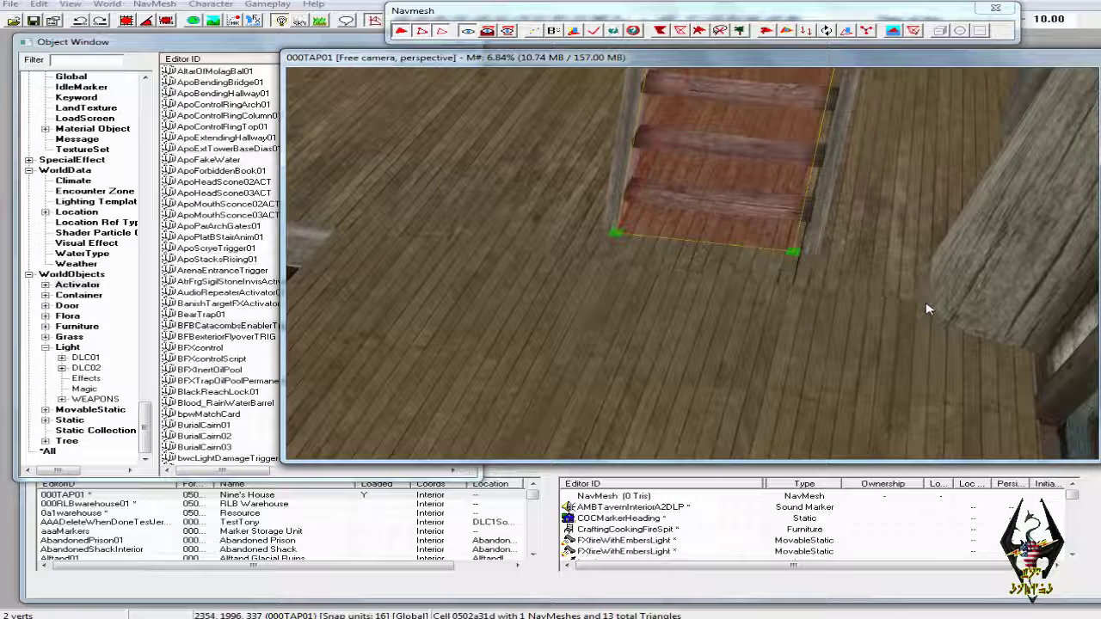
pyautogui.keyDown('ctrl'); pyautogui.rightClick(917, 304); pyautogui.keyUp('ctrl')
pyautogui.click(615, 233)
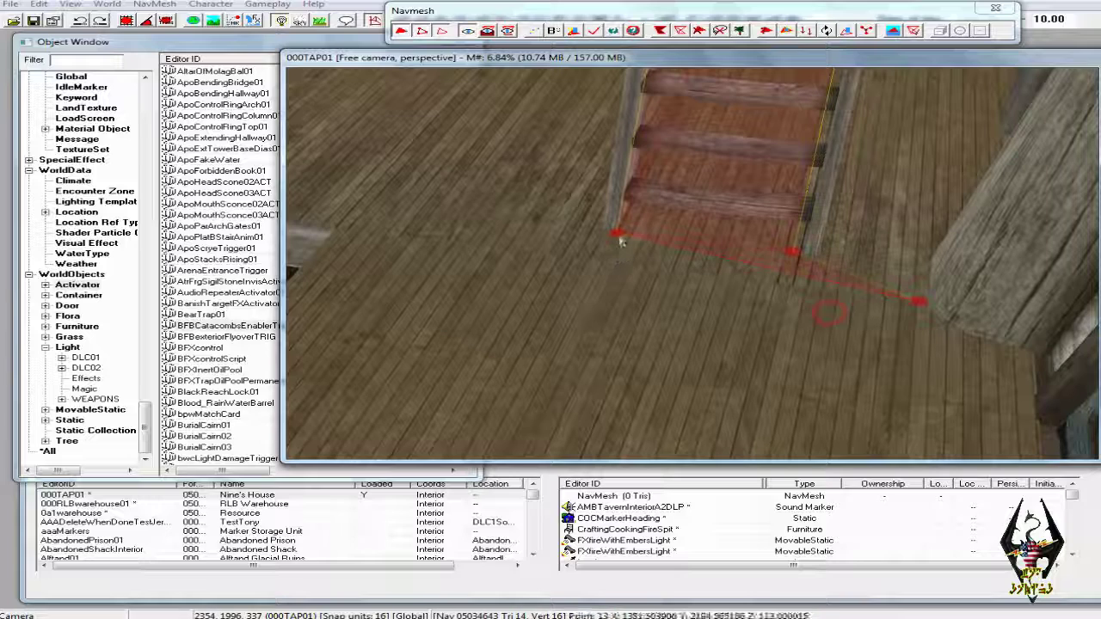
pyautogui.click(917, 305)
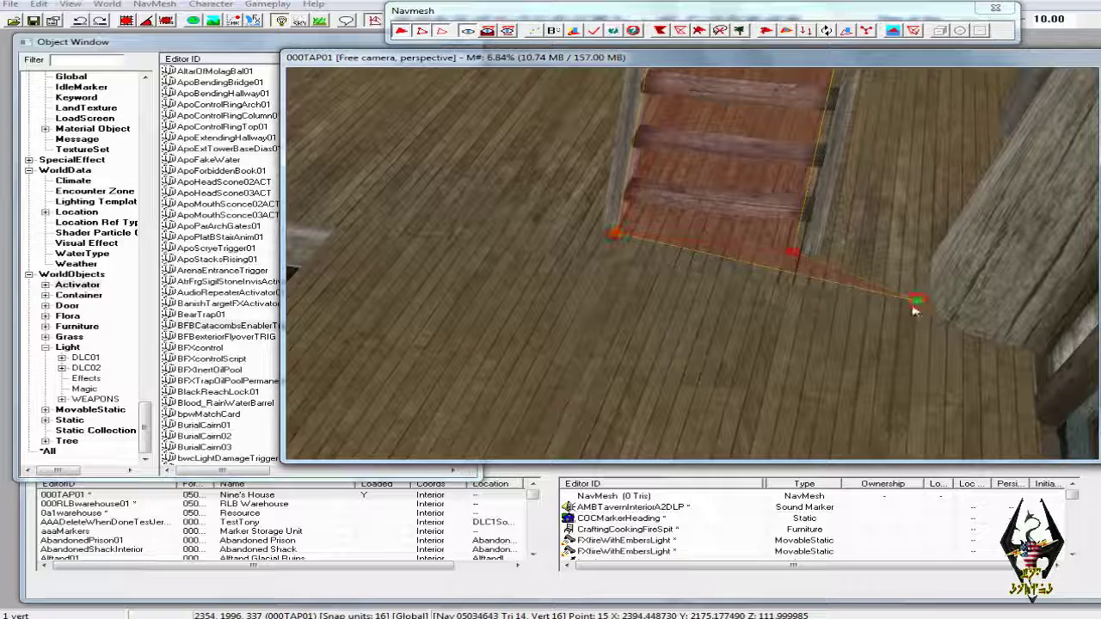
pyautogui.moveTo(865, 318); pyautogui.dragTo(876, 317, button='middle')
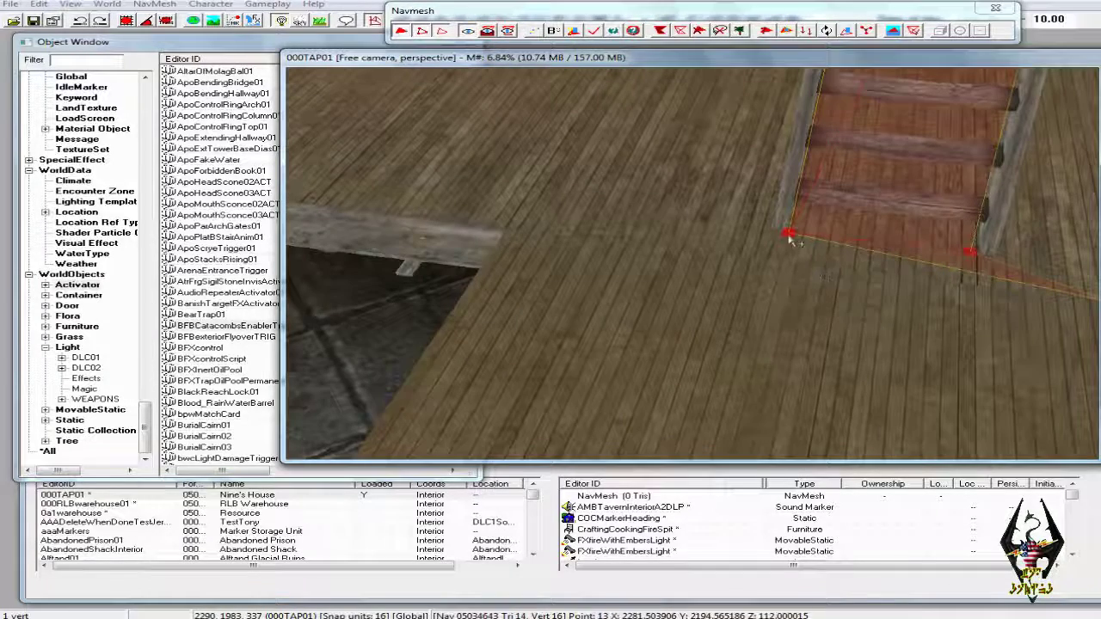
pyautogui.keyDown('ctrl'); pyautogui.click(790, 234); pyautogui.keyUp('ctrl')
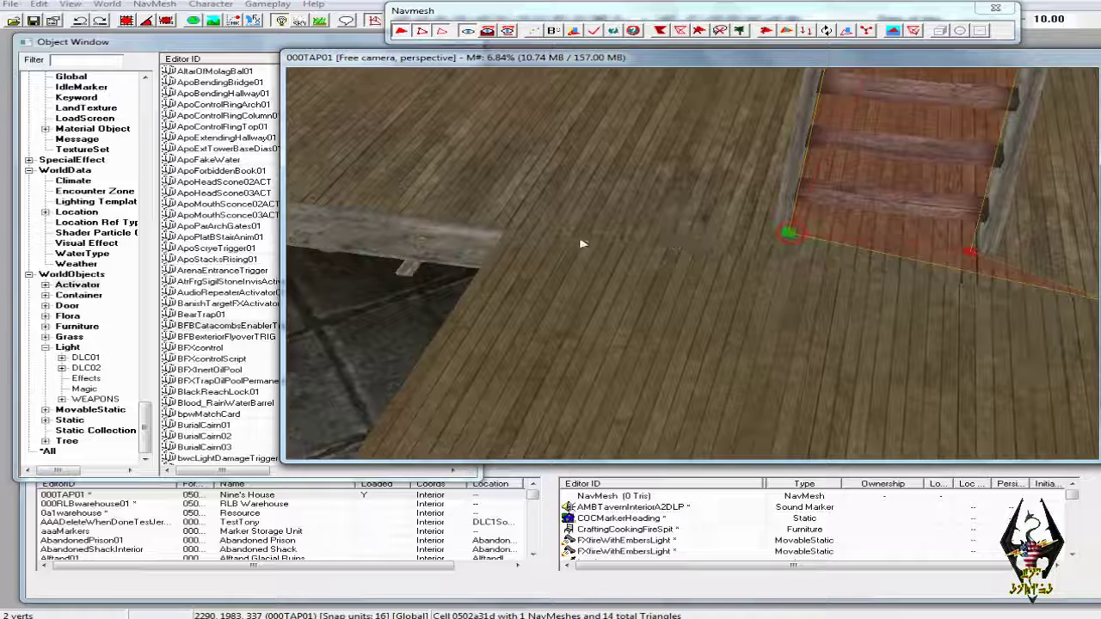
pyautogui.keyDown('ctrl'); pyautogui.rightClick(511, 241); pyautogui.keyUp('ctrl')
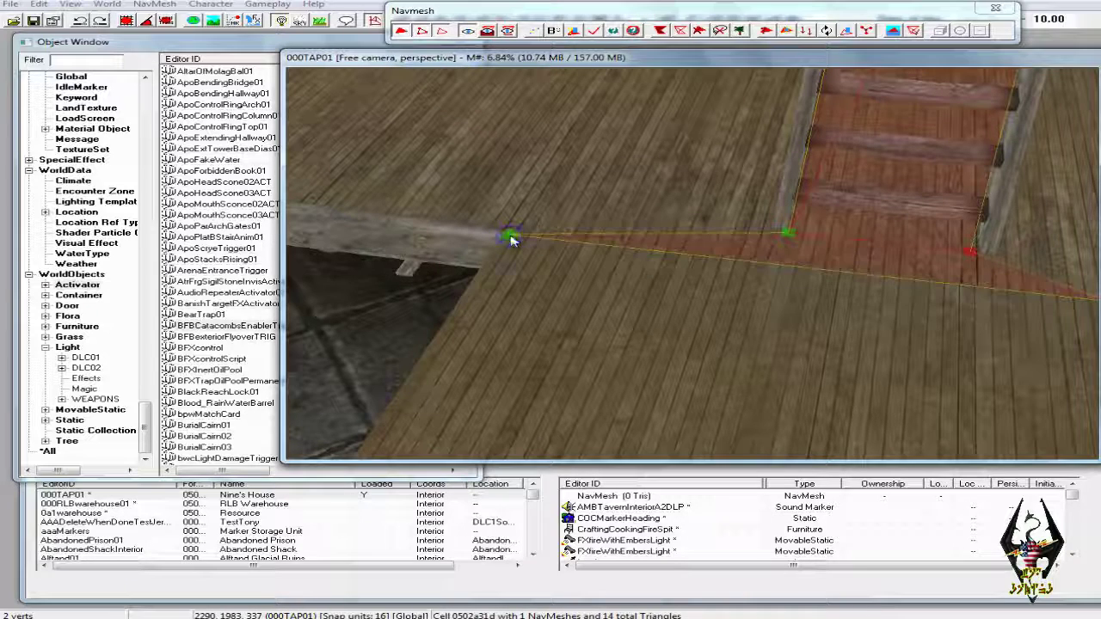
# Create a triangle from the post and opening-corner vertices to a new vertex at the post in the room's far corner.
pyautogui.moveTo(1039, 270); pyautogui.dragTo(1051, 270, button='middle')
pyautogui.keyDown('ctrl'); pyautogui.rightClick(1050, 271); pyautogui.keyUp('ctrl')
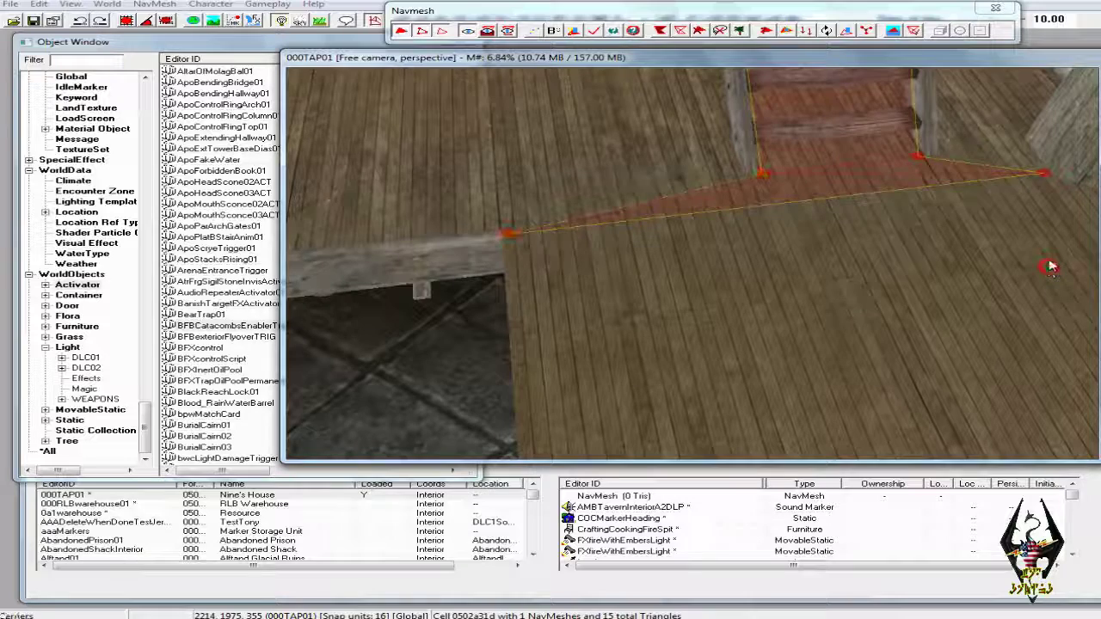
pyautogui.click(1045, 175)
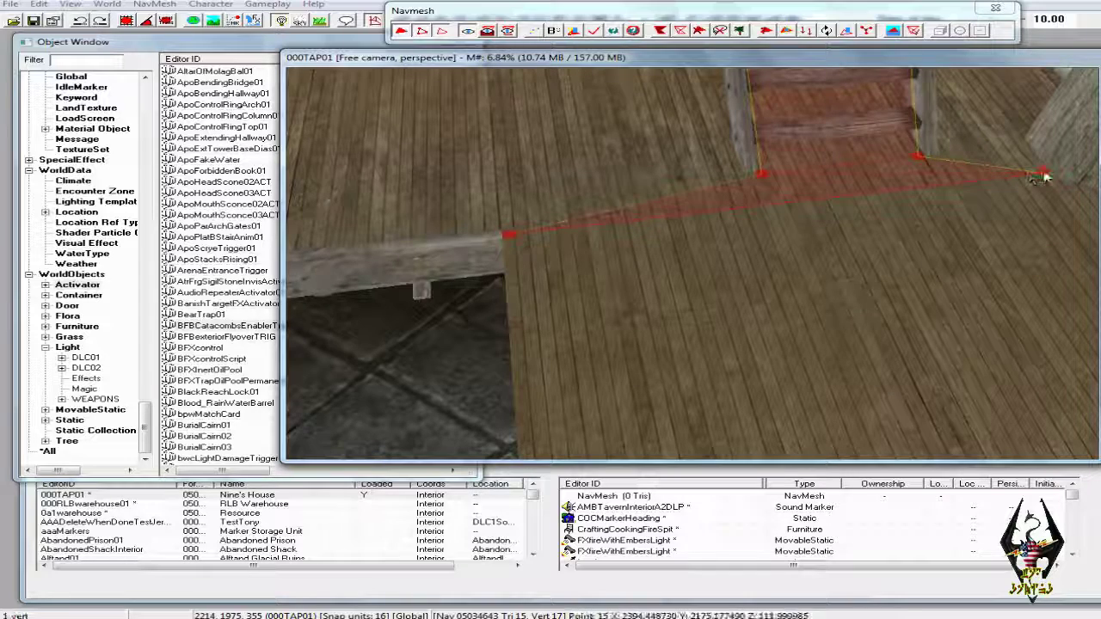
pyautogui.keyDown('ctrl'); pyautogui.click(514, 236); pyautogui.keyUp('ctrl')
pyautogui.scroll(-2, 737, 285)
pyautogui.moveTo(766, 329); pyautogui.dragTo(819, 362, button='middle')
pyautogui.scroll(-3, 740, 301)
pyautogui.scroll(2, 740, 311)
pyautogui.scroll(2, 727, 287)
pyautogui.scroll(5, 819, 362)
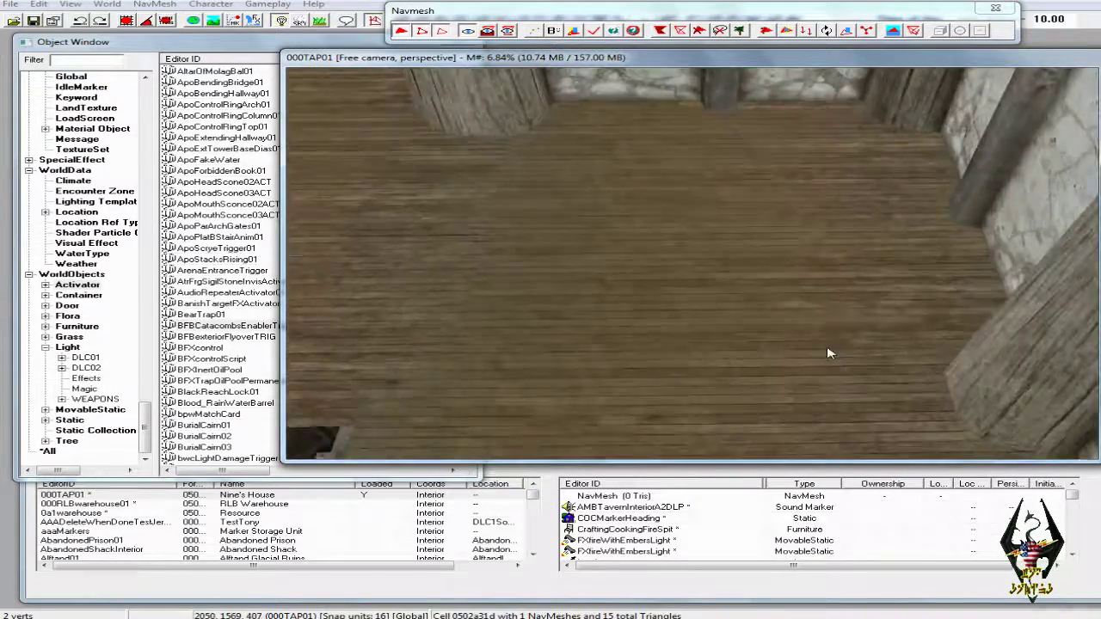
pyautogui.scroll(-3, 826, 357)
pyautogui.scroll(4, 824, 361)
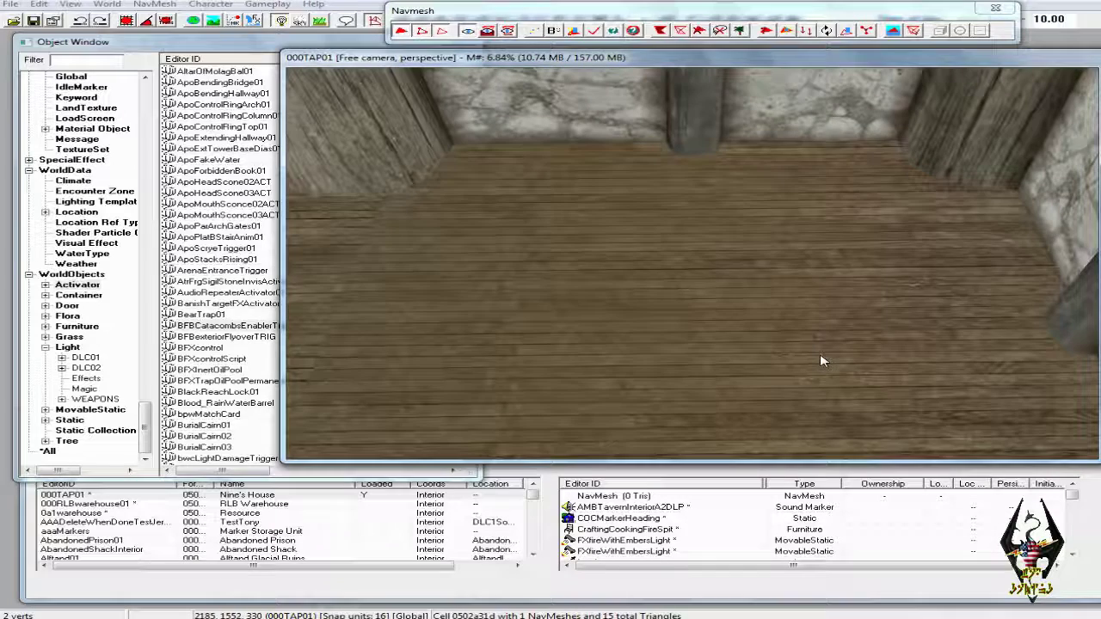
pyautogui.keyDown('ctrl'); pyautogui.rightClick(952, 204); pyautogui.keyUp('ctrl')
# Add two triangles reaching new vertices at the floor opening's next corner and at the near post beside the double door.
pyautogui.scroll(-4, 946, 208)
pyautogui.keyDown('shift'); pyautogui.moveTo(938, 216); pyautogui.dragTo(688, 247, button='middle'); pyautogui.keyUp('shift')
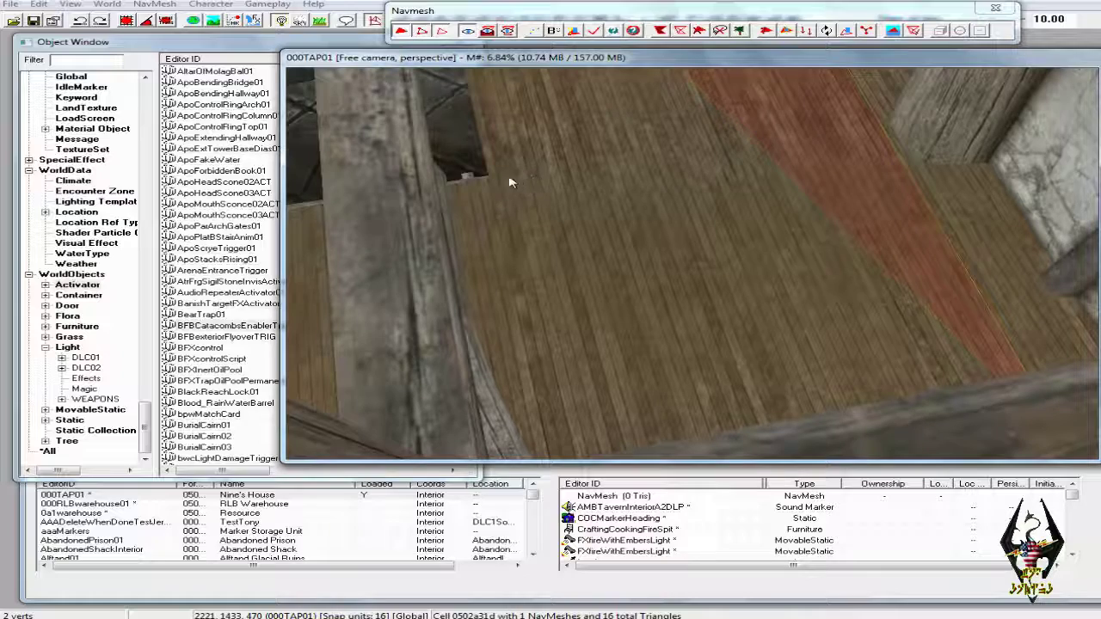
pyautogui.keyDown('shift'); pyautogui.moveTo(535, 192); pyautogui.dragTo(742, 185, button='middle'); pyautogui.keyUp('shift')
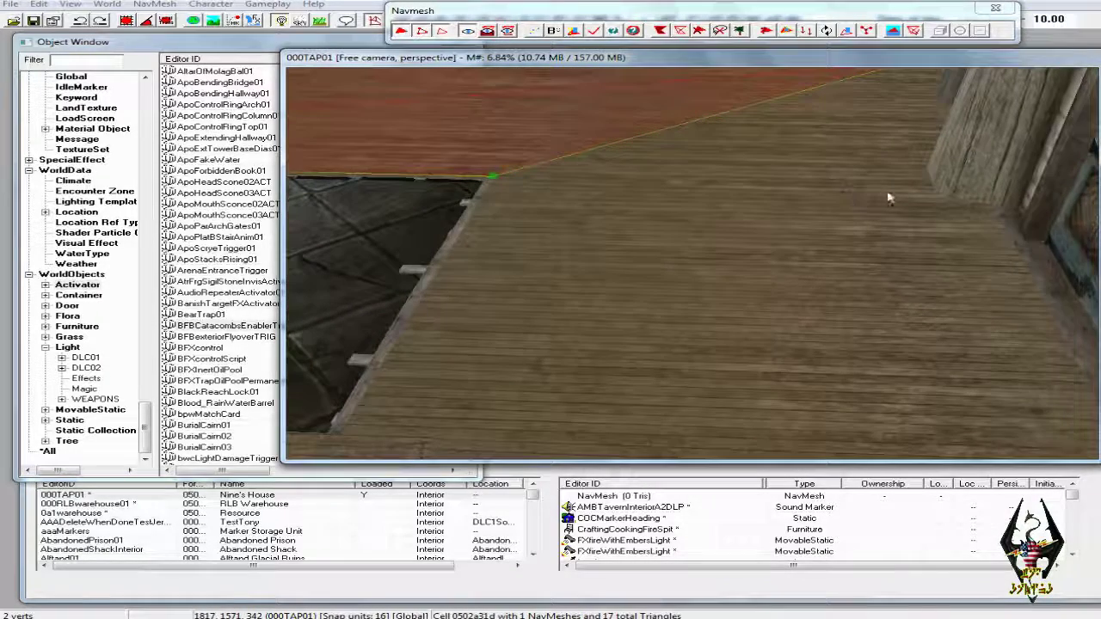
pyautogui.keyDown('ctrl'); pyautogui.rightClick(925, 185); pyautogui.keyUp('ctrl')
# Create a triangle in front of the double door, ending in a new vertex at the base of the door's other post.
pyautogui.keyDown('shift'); pyautogui.moveTo(921, 225); pyautogui.dragTo(913, 229, button='middle'); pyautogui.keyUp('shift')
pyautogui.keyDown('shift'); pyautogui.moveTo(1062, 243); pyautogui.dragTo(1013, 267, button='middle'); pyautogui.keyUp('shift')
pyautogui.keyDown('shift'); pyautogui.moveTo(891, 286); pyautogui.dragTo(872, 290, button='middle'); pyautogui.keyUp('shift')
pyautogui.keyDown('shift'); pyautogui.moveTo(746, 316); pyautogui.dragTo(815, 290, button='middle'); pyautogui.keyUp('shift')
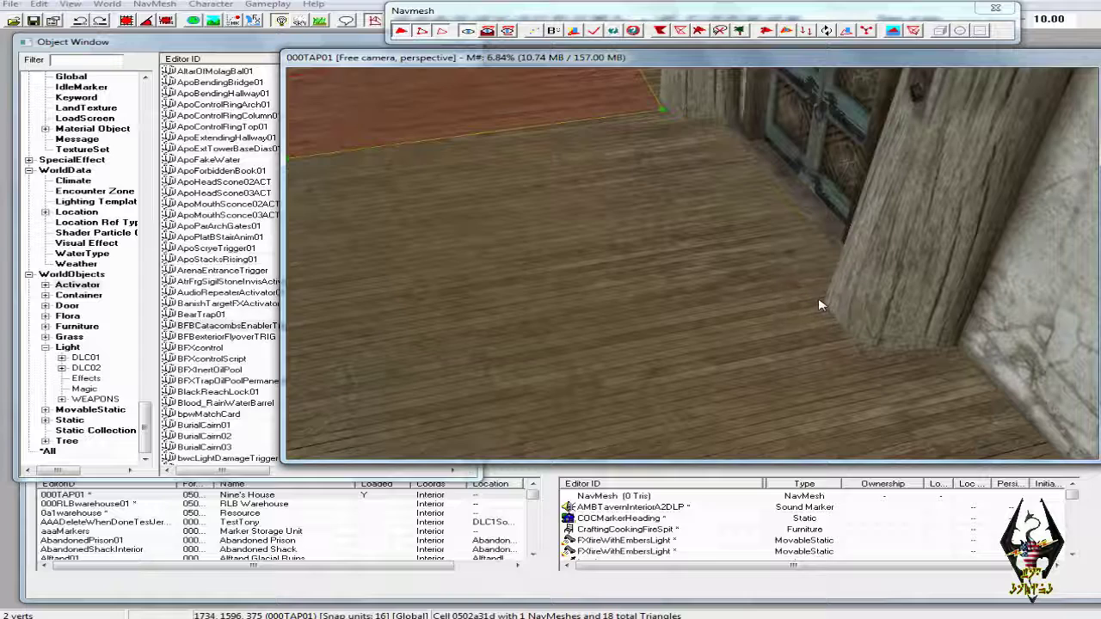
pyautogui.keyDown('ctrl'); pyautogui.rightClick(815, 301); pyautogui.keyUp('ctrl')
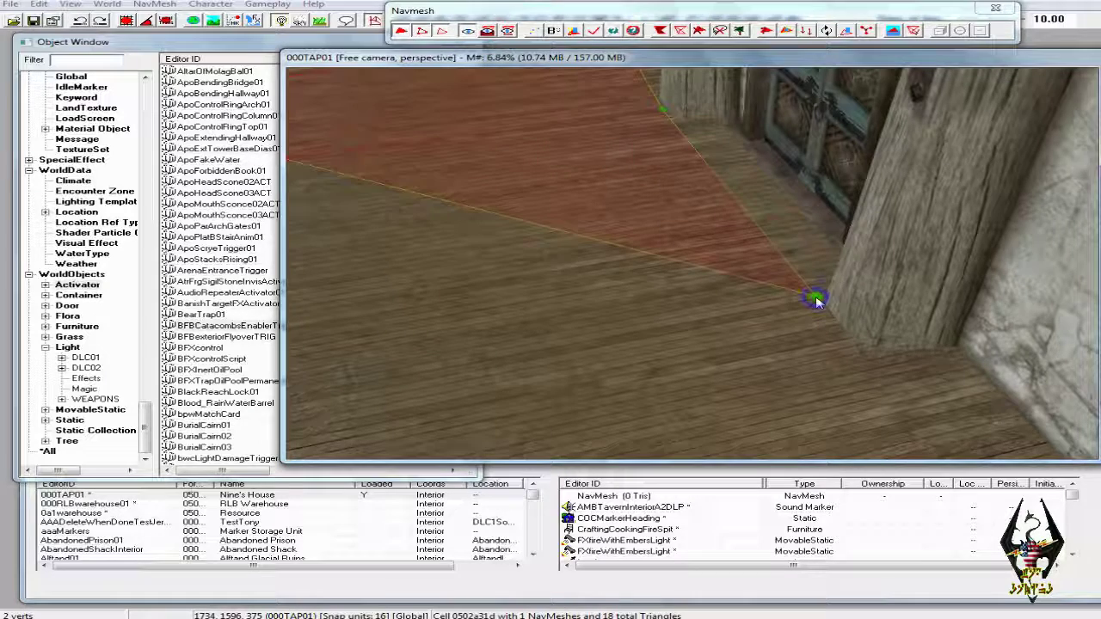
# Fill the recess before the double door with two triangles, placing new vertices at both ends of the door's threshold.
pyautogui.scroll(-4, 786, 302)
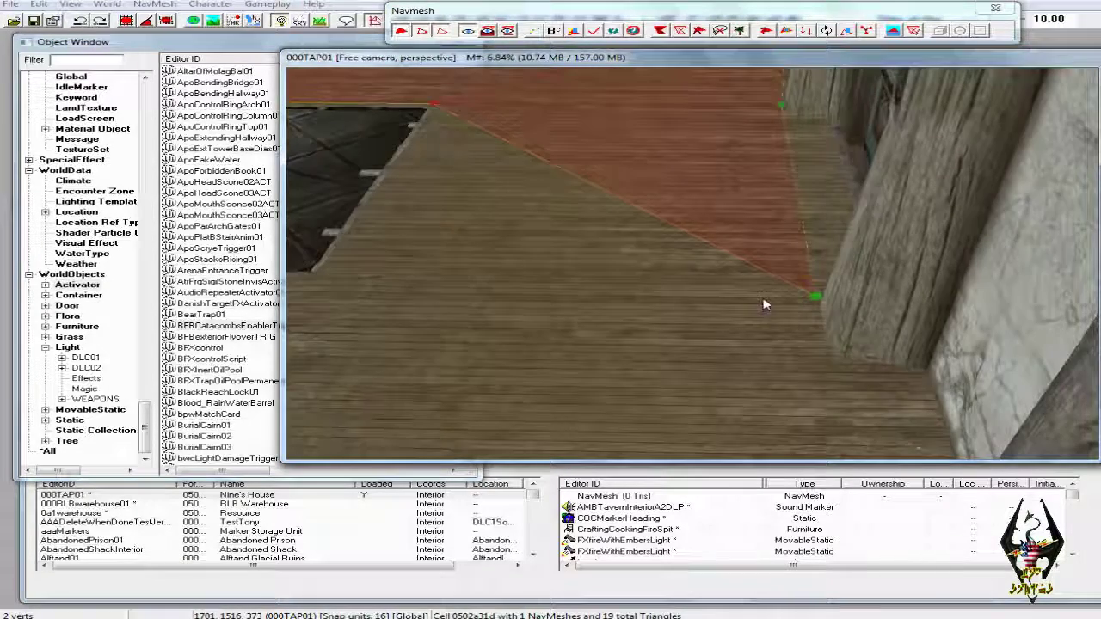
pyautogui.scroll(4, 767, 303)
pyautogui.keyDown('shift'); pyautogui.moveTo(794, 307); pyautogui.dragTo(894, 316, button='middle'); pyautogui.keyUp('shift')
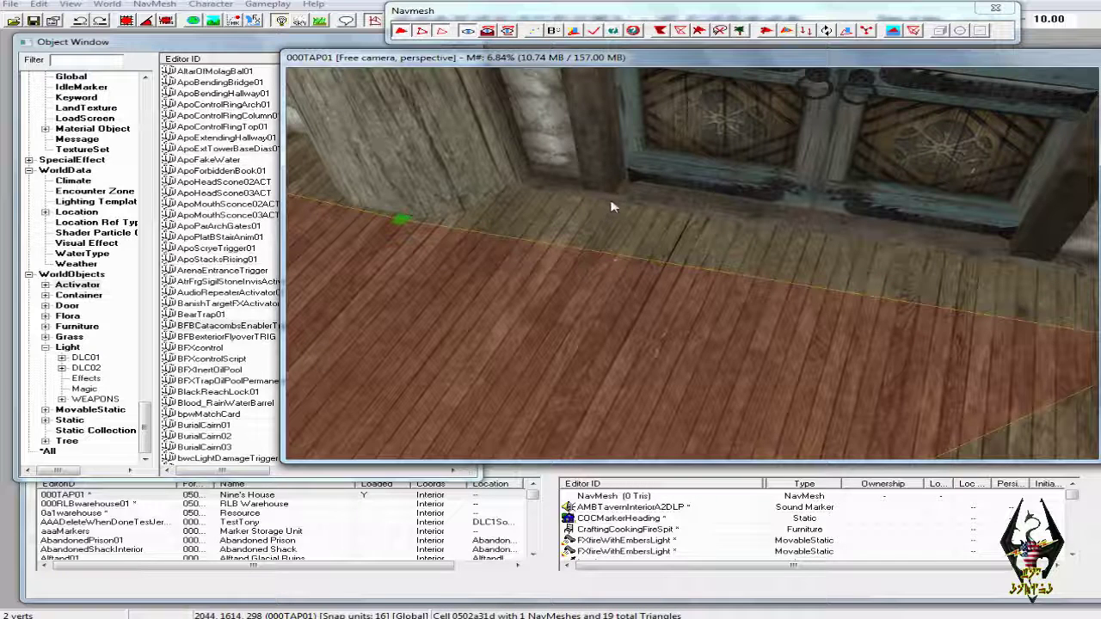
pyautogui.moveTo(943, 251); pyautogui.dragTo(924, 253, button='middle')
pyautogui.keyDown('ctrl'); pyautogui.rightClick(838, 264); pyautogui.keyUp('ctrl')
pyautogui.keyDown('shift'); pyautogui.moveTo(866, 289); pyautogui.dragTo(737, 344, button='middle'); pyautogui.keyUp('shift')
# Create a triangle from the far door-post vertex and the opening's corner to a new vertex at the opening's next corner.
pyautogui.click(748, 367)
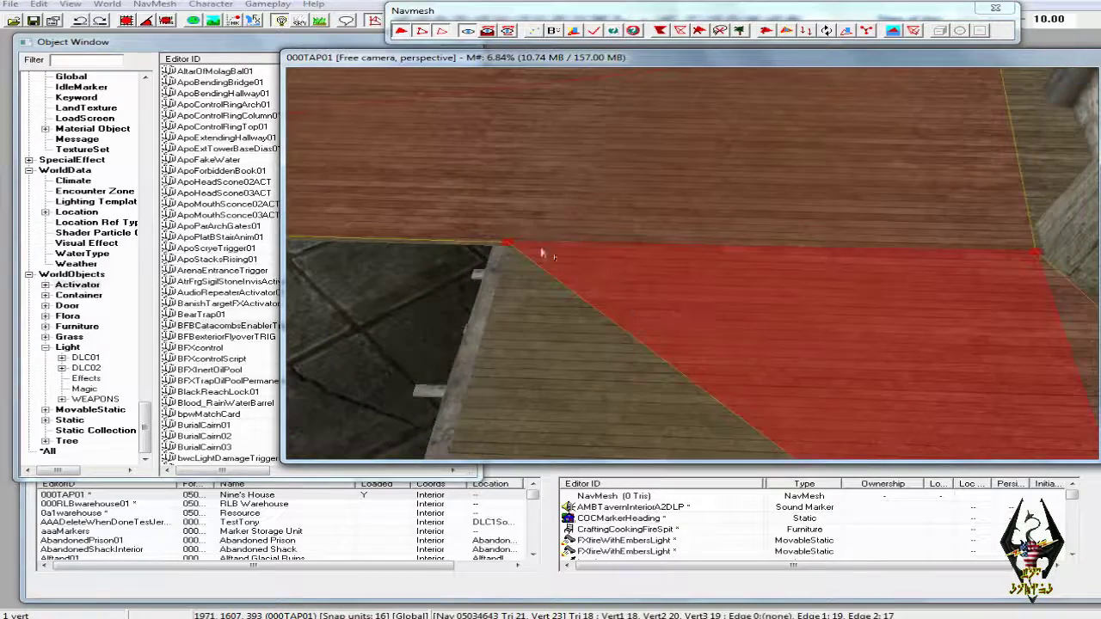
pyautogui.keyDown('ctrl'); pyautogui.click(509, 246); pyautogui.keyUp('ctrl')
pyautogui.moveTo(568, 319); pyautogui.dragTo(577, 307, button='middle')
pyautogui.scroll(-3, 570, 302)
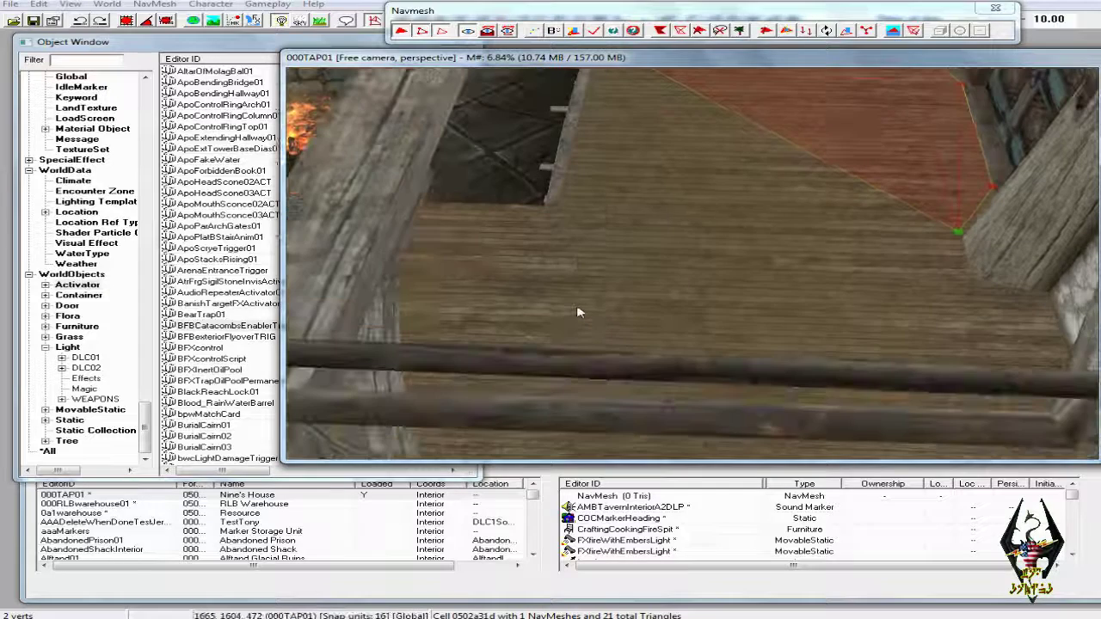
pyautogui.keyDown('ctrl'); pyautogui.rightClick(560, 210); pyautogui.keyUp('ctrl')
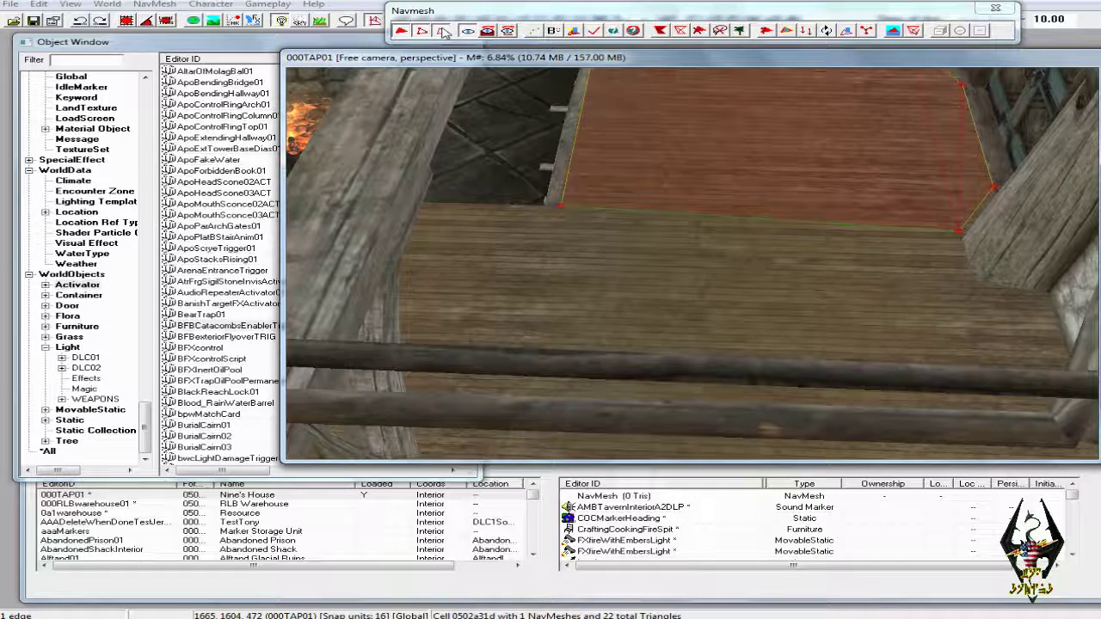
# Extend the edge between the opening's corner and the door post with a triangle to a new vertex in the room's back corner.
pyautogui.click(559, 272)
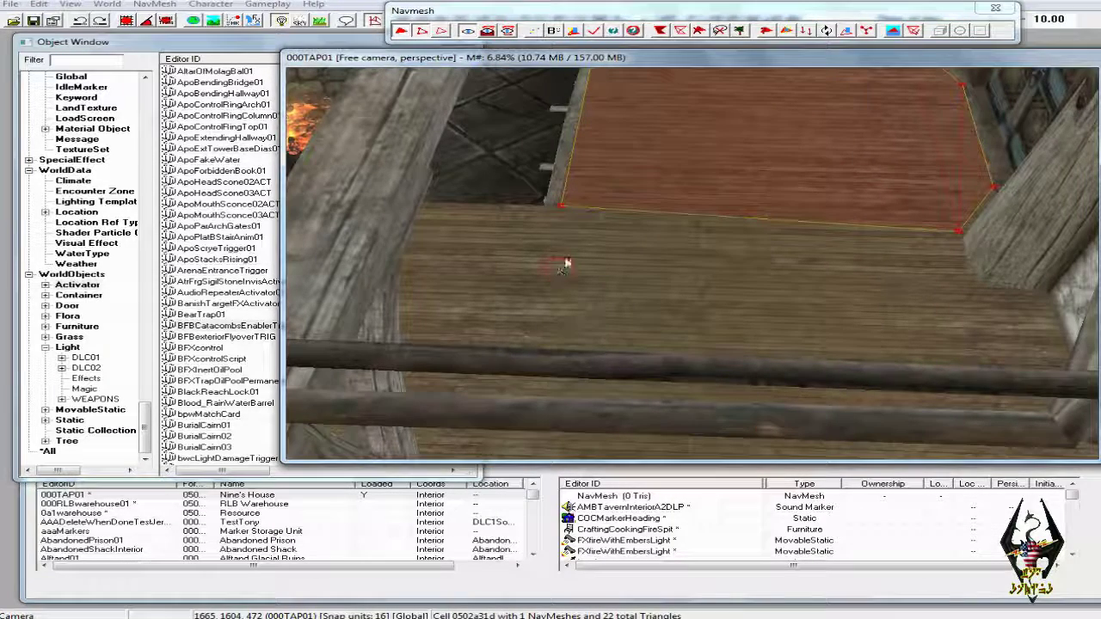
pyautogui.click(561, 208)
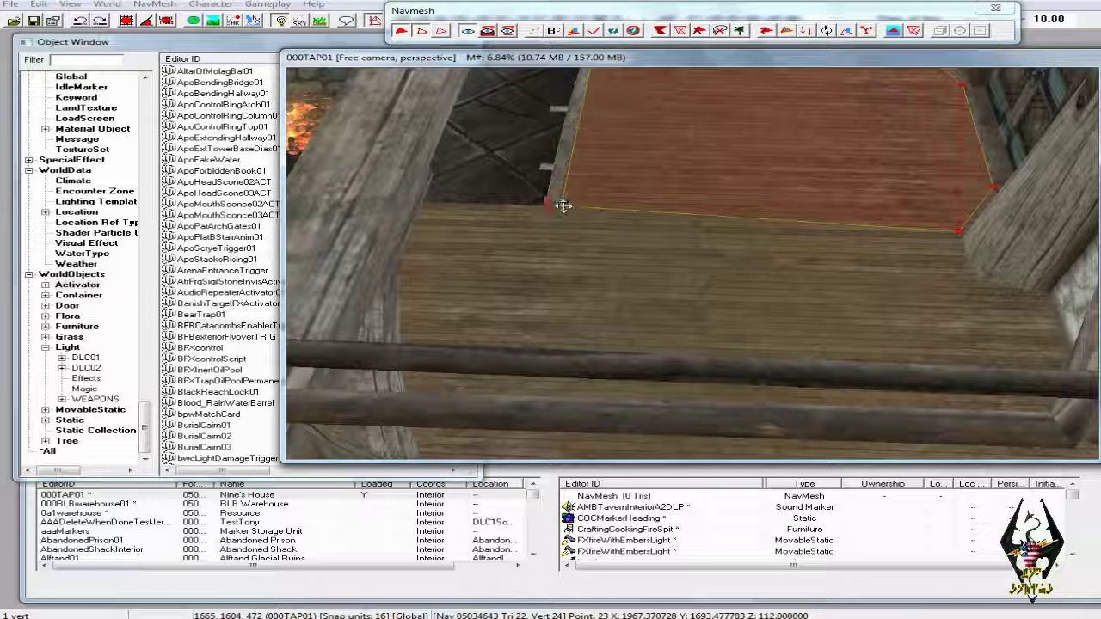
pyautogui.keyDown('ctrl'); pyautogui.click(960, 234); pyautogui.keyUp('ctrl')
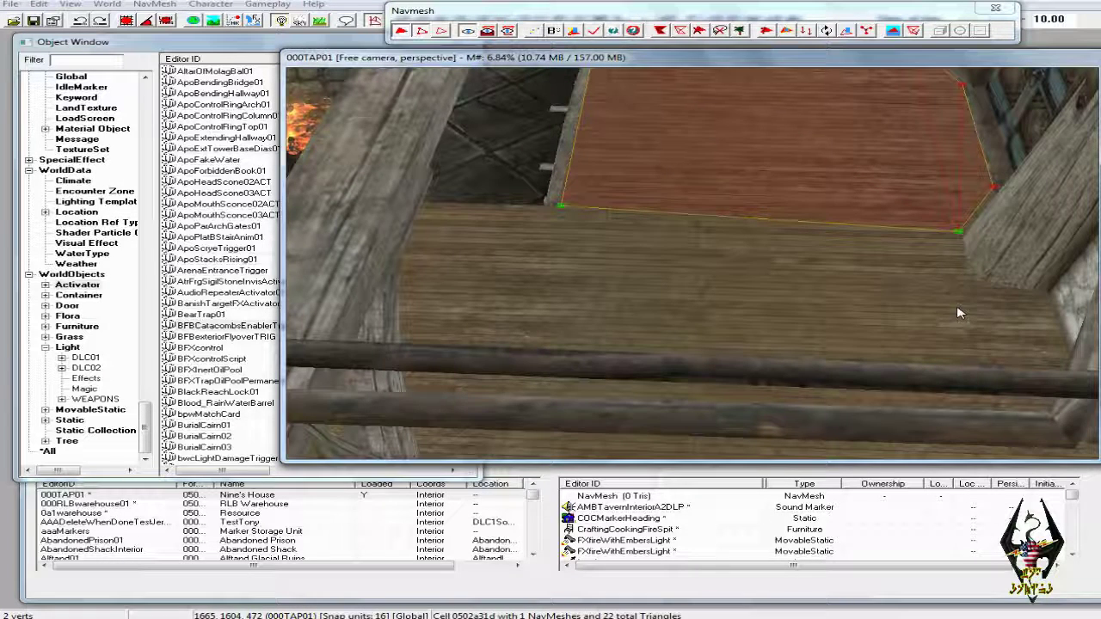
pyautogui.keyDown('shift'); pyautogui.moveTo(960, 313); pyautogui.dragTo(1049, 311, button='middle'); pyautogui.keyUp('shift')
pyautogui.scroll(-5, 1049, 311)
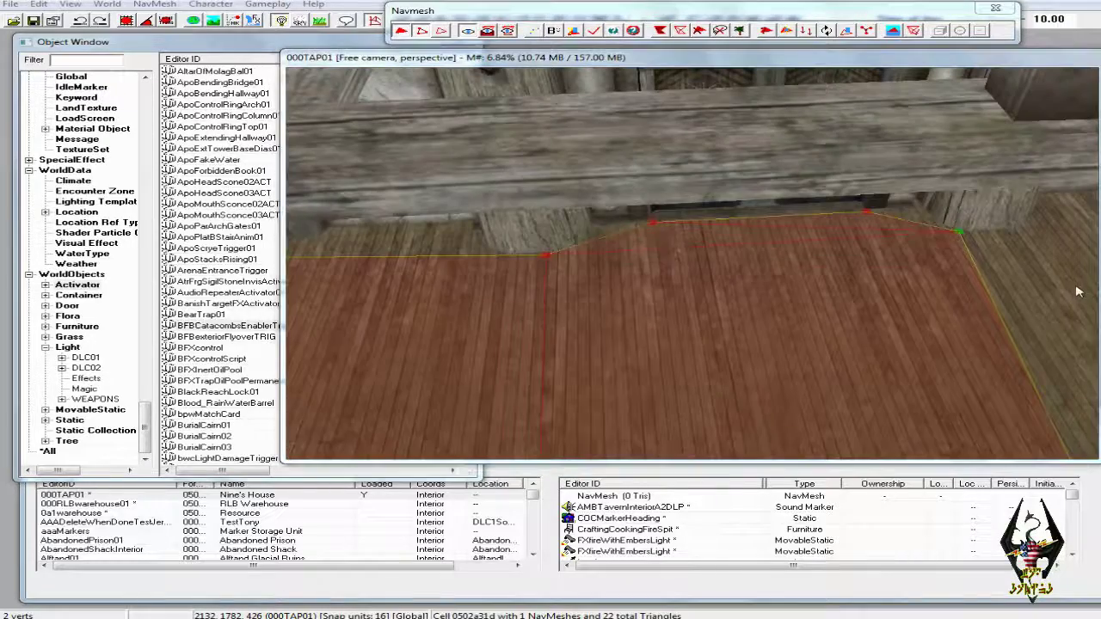
pyautogui.moveTo(978, 293)
pyautogui.keyDown('shift'); pyautogui.mouseDown(button='middle')
pyautogui.moveTo(1009, 295)
pyautogui.moveTo(977, 284)
pyautogui.moveTo(971, 294)
pyautogui.mouseUp(button='middle'); pyautogui.keyUp('shift')
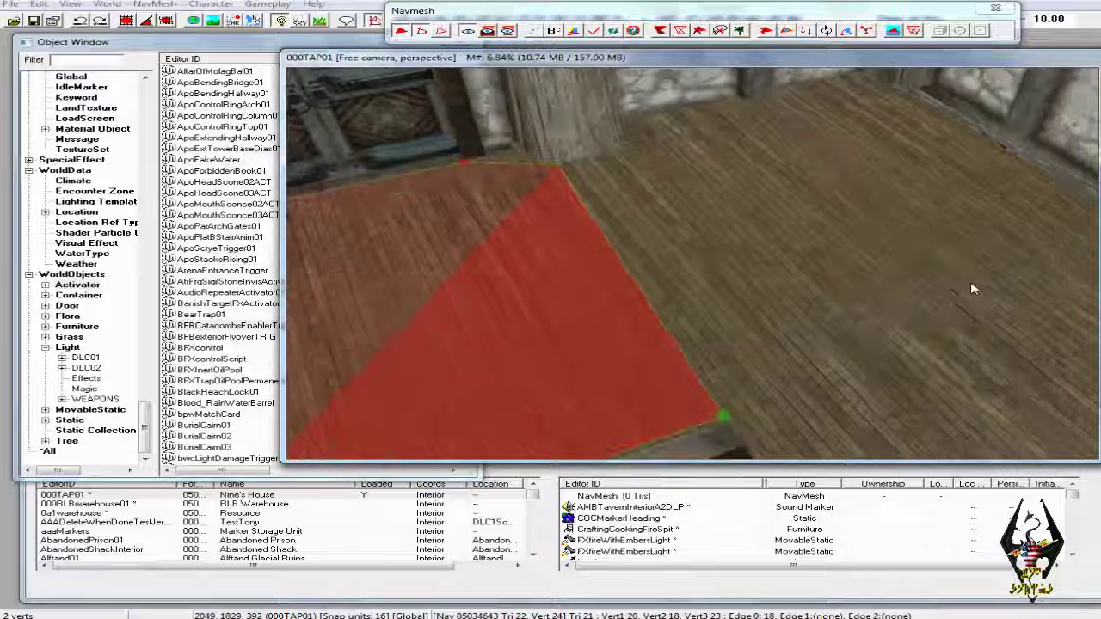
pyautogui.keyDown('ctrl'); pyautogui.rightClick(882, 86); pyautogui.keyUp('ctrl')
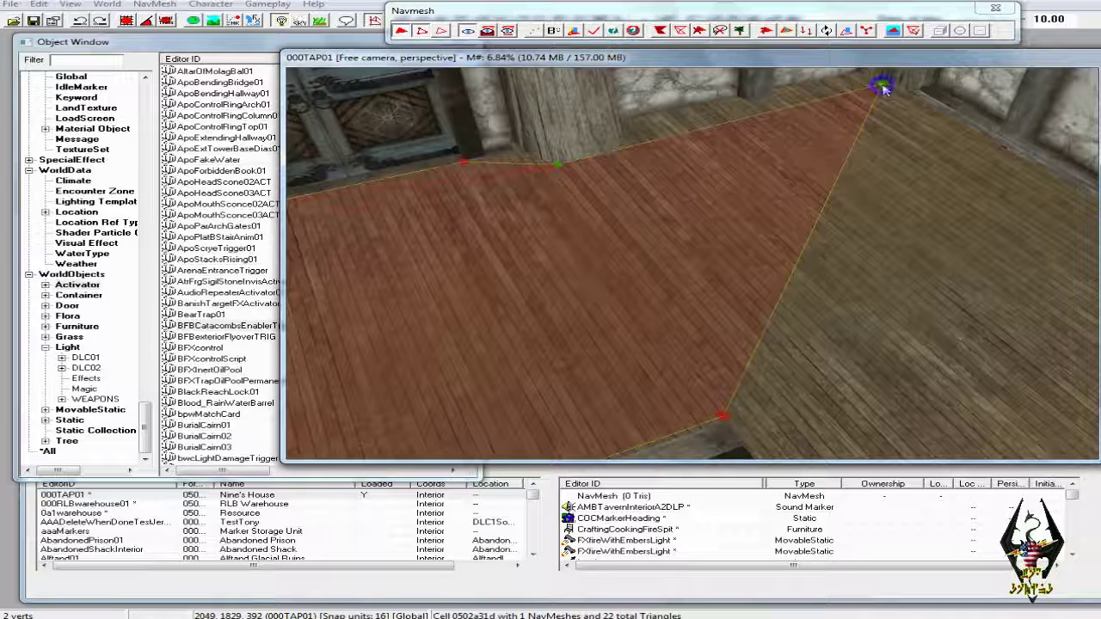
# Create a triangle from the back-corner vertex and the opening's corner to a new vertex at the next wall post.
pyautogui.moveTo(883, 89); pyautogui.dragTo(889, 92, button='middle')
pyautogui.click(910, 118)
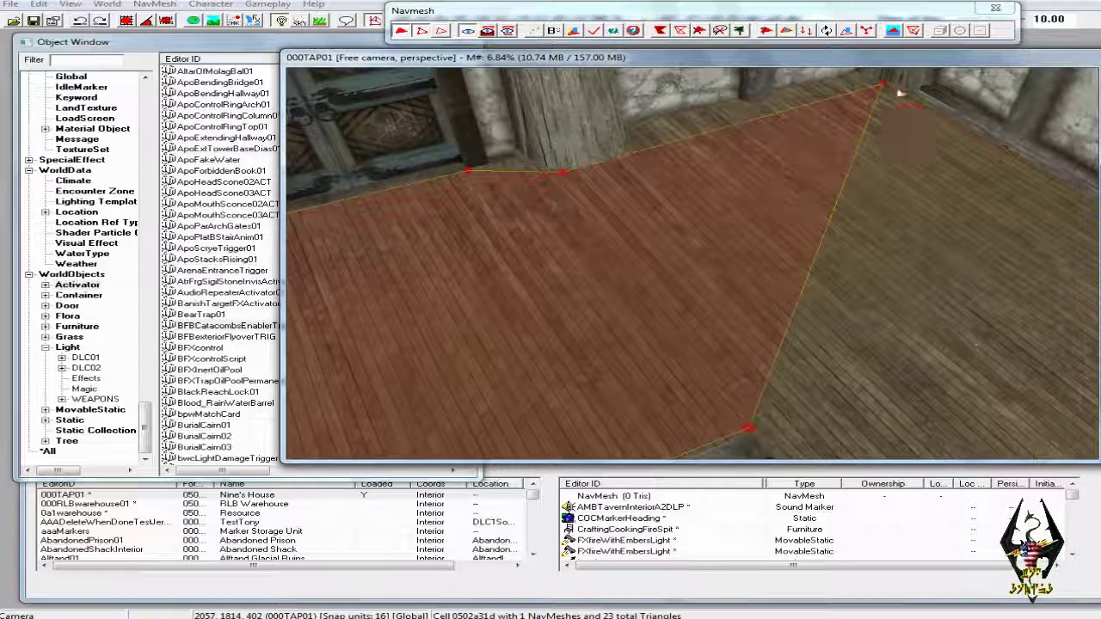
pyautogui.click(882, 85)
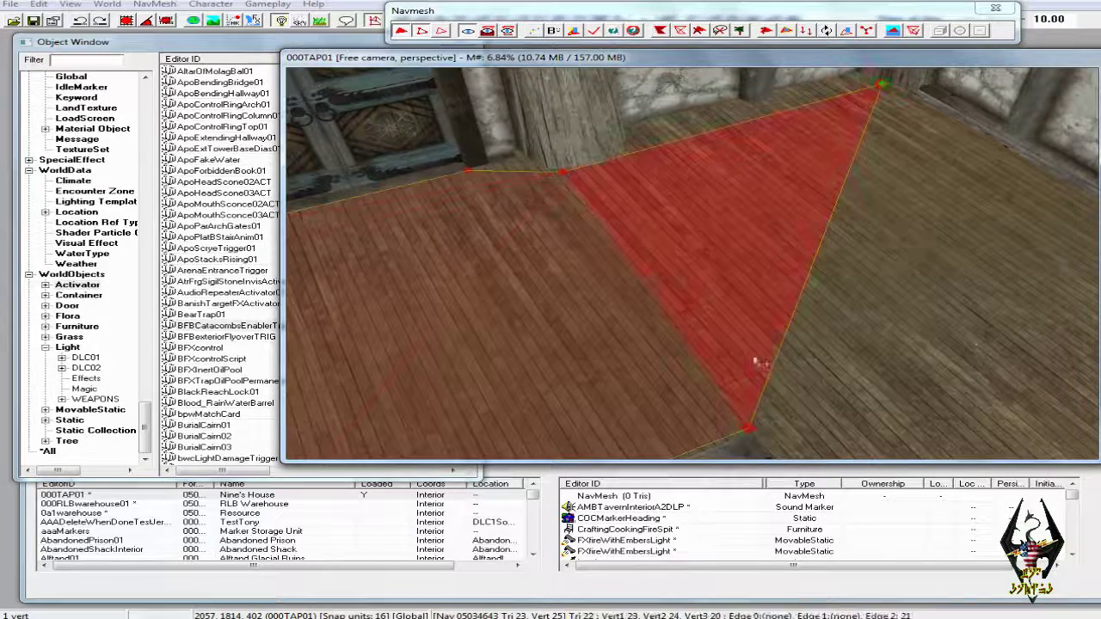
pyautogui.keyDown('ctrl'); pyautogui.click(751, 428); pyautogui.keyUp('ctrl')
pyautogui.moveTo(855, 404); pyautogui.dragTo(841, 409, button='middle')
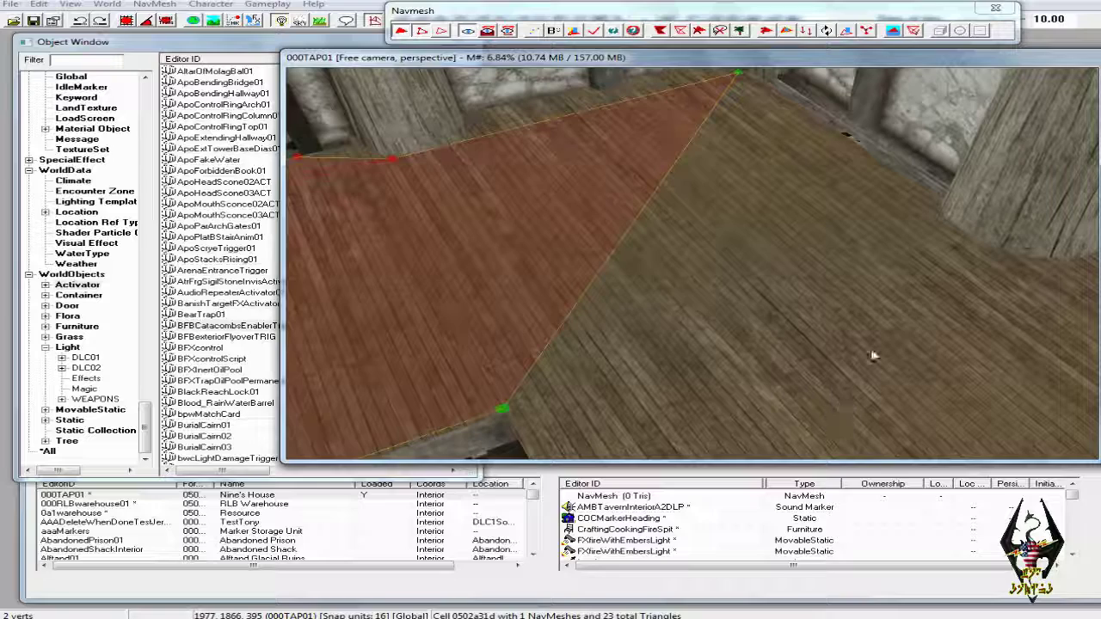
pyautogui.keyDown('ctrl'); pyautogui.rightClick(945, 228); pyautogui.keyUp('ctrl')
# Continue the navmesh past the floor opening with a triangle to a new vertex at the following post along the wall.
pyautogui.keyDown('shift'); pyautogui.moveTo(992, 236); pyautogui.dragTo(1096, 230, button='middle'); pyautogui.keyUp('shift')
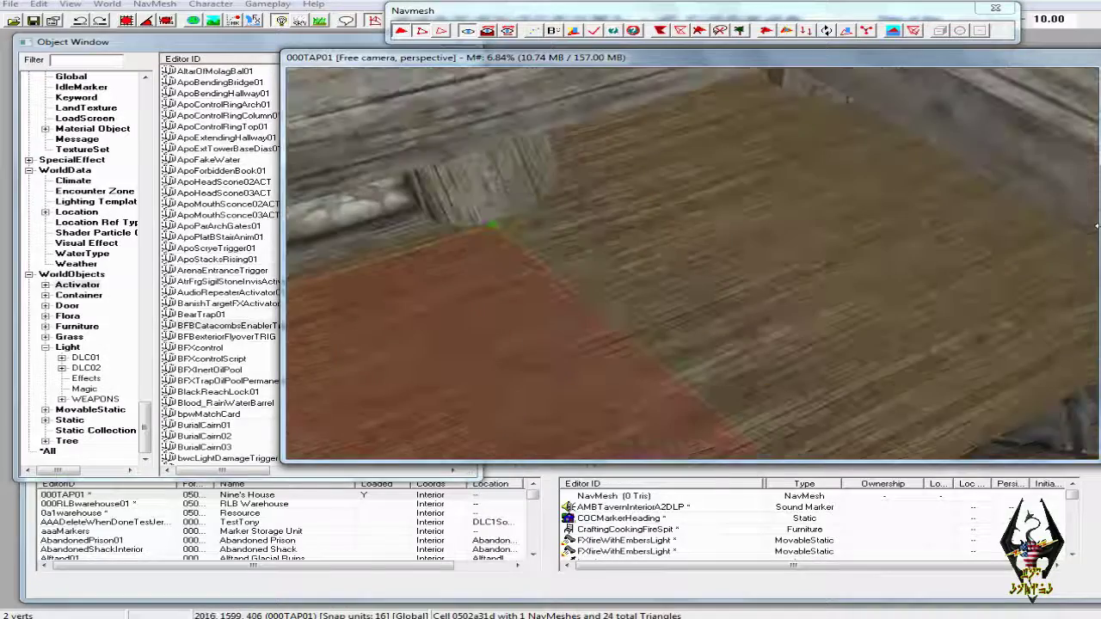
pyautogui.keyDown('shift'); pyautogui.moveTo(865, 246); pyautogui.dragTo(942, 222, button='middle'); pyautogui.keyUp('shift')
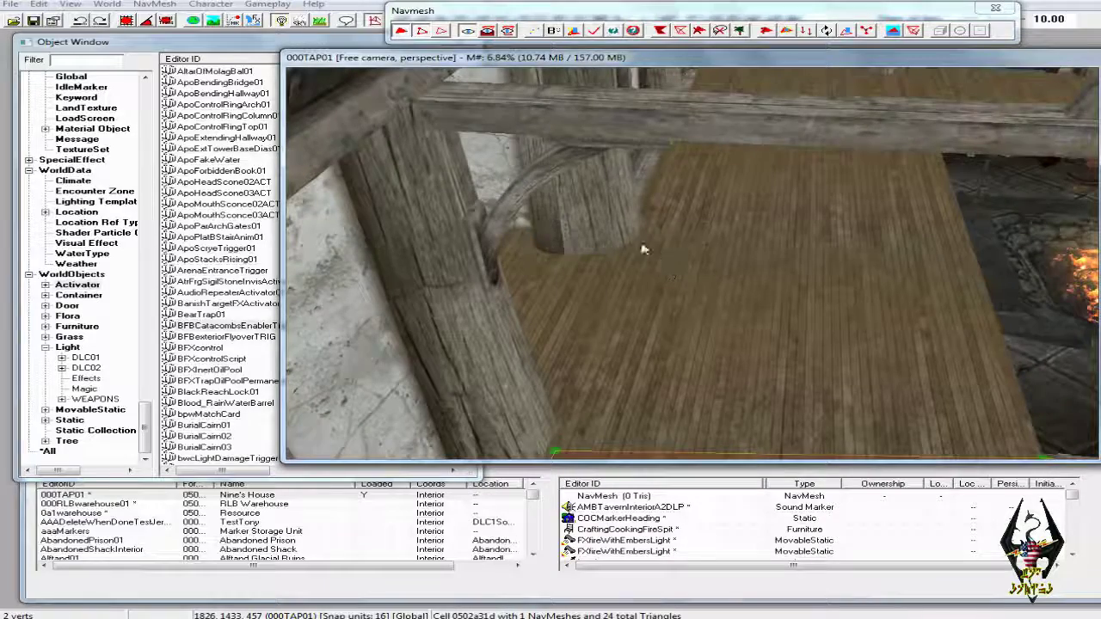
pyautogui.rightClick(641, 241)
pyautogui.keyDown('shift'); pyautogui.moveTo(701, 245); pyautogui.dragTo(745, 260, button='middle'); pyautogui.keyUp('shift')
# Create a triangle from the latest post vertex and the opening's corner to a new vertex at the opening's far corner.
pyautogui.click(761, 266)
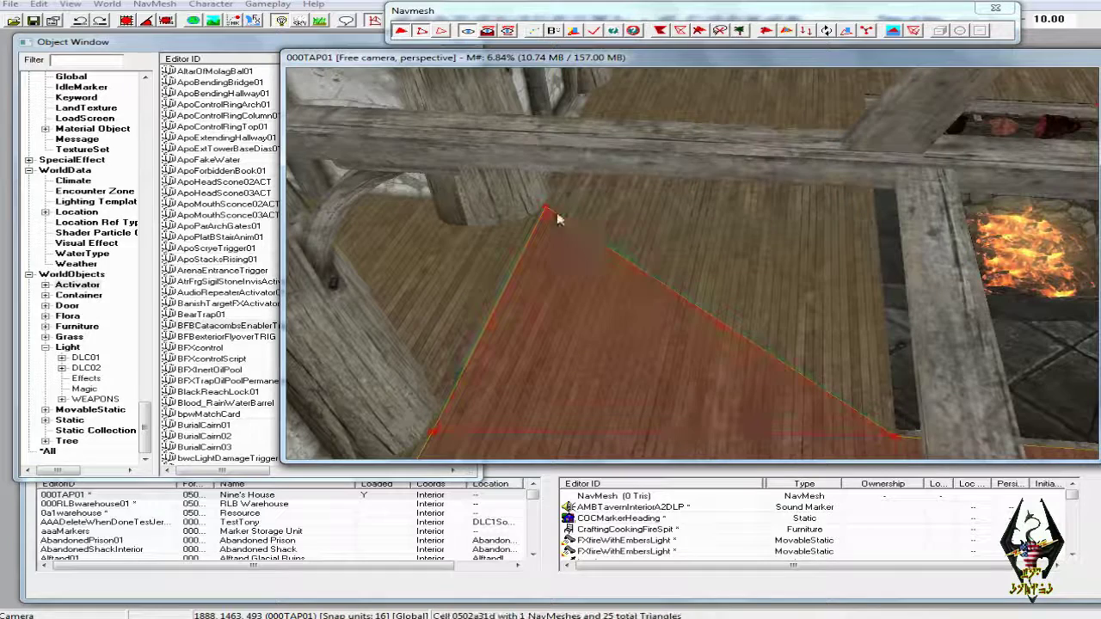
pyautogui.press('f')
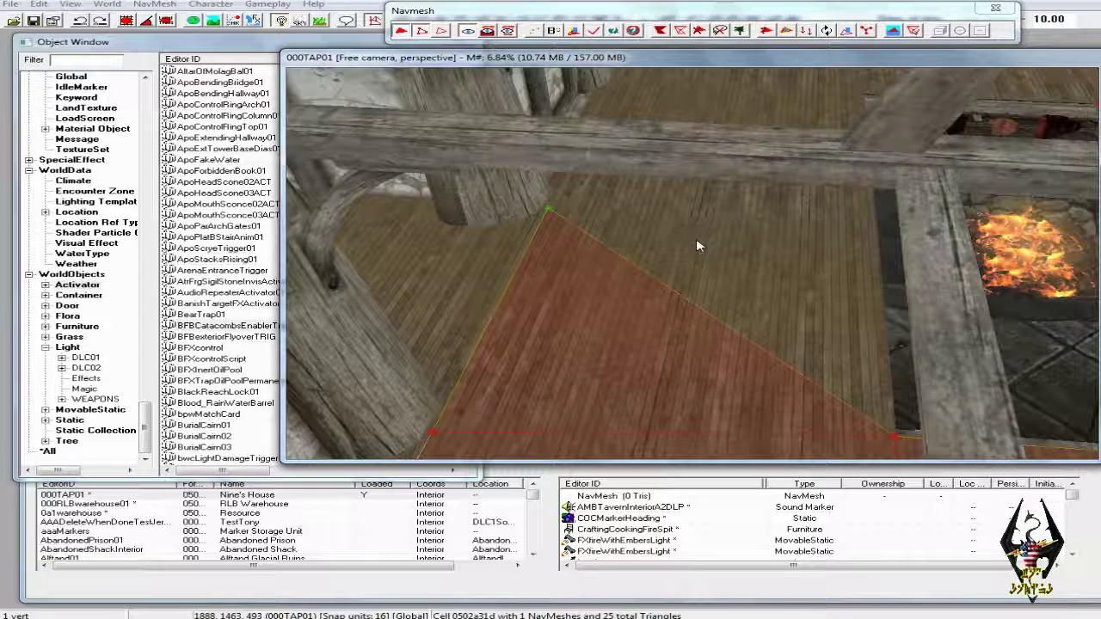
pyautogui.click(895, 441)
pyautogui.keyDown('shift'); pyautogui.moveTo(863, 232); pyautogui.dragTo(901, 226, button='middle'); pyautogui.keyUp('shift')
pyautogui.scroll(3, 860, 209)
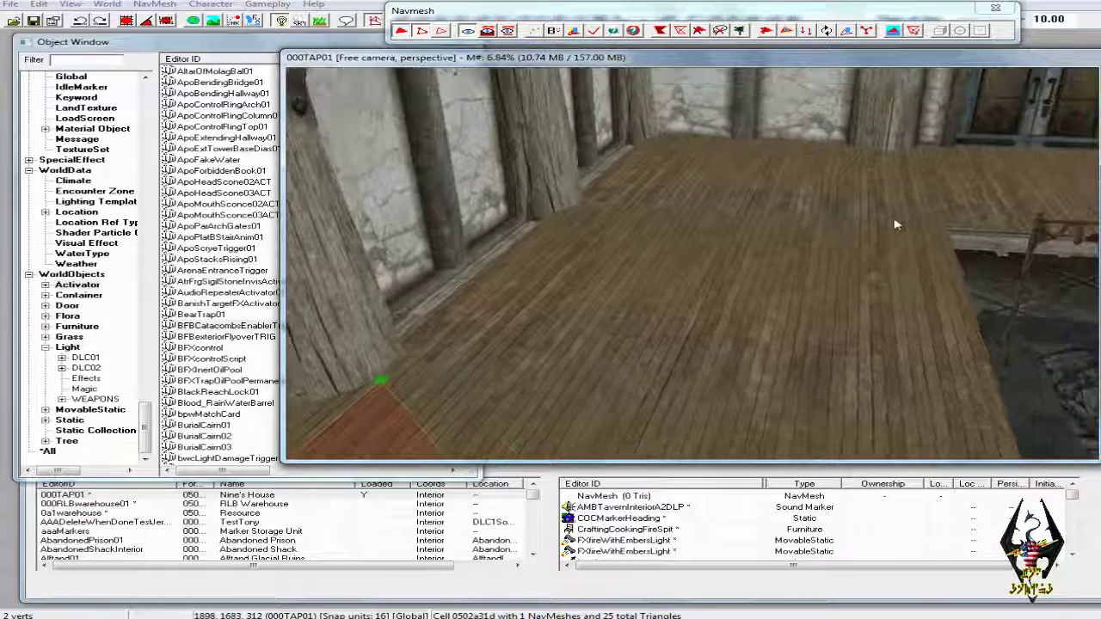
pyautogui.keyDown('ctrl'); pyautogui.rightClick(942, 232); pyautogui.keyUp('ctrl')
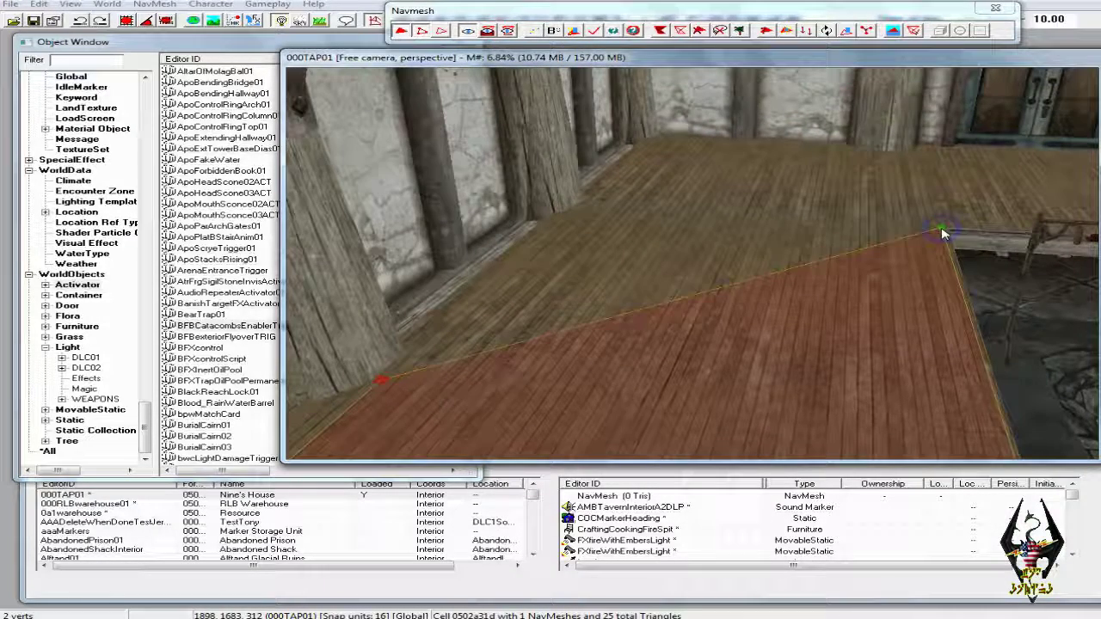
# Create a triangle from the latest wall-post vertex and the opening's far corner to a new vertex at the post in the room's far corner.
pyautogui.click(381, 379)
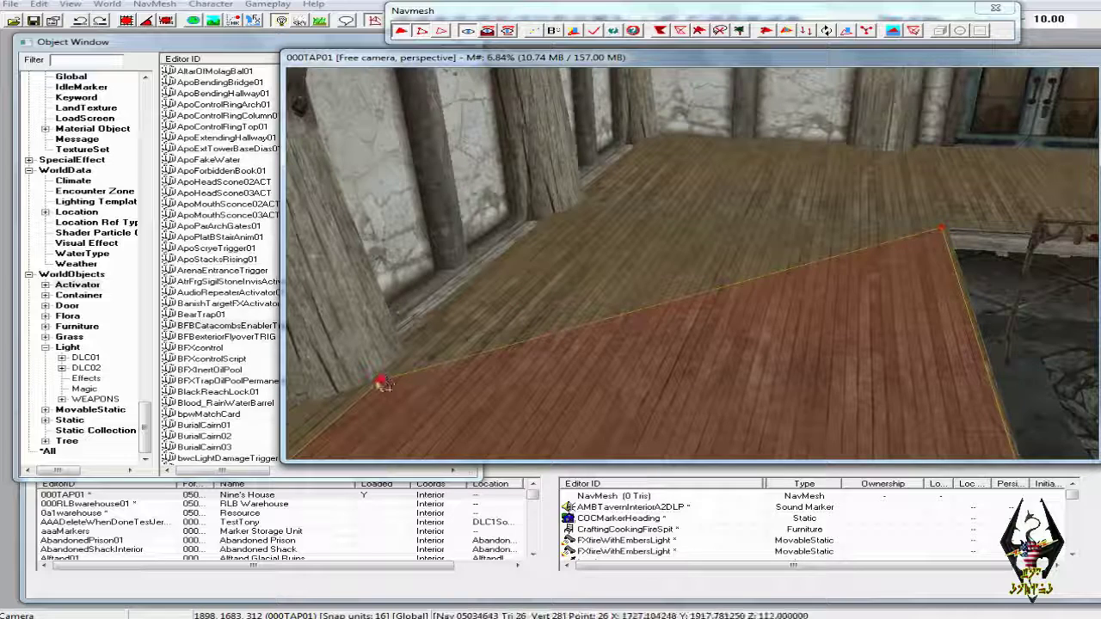
pyautogui.keyDown('ctrl'); pyautogui.click(943, 232); pyautogui.keyUp('ctrl')
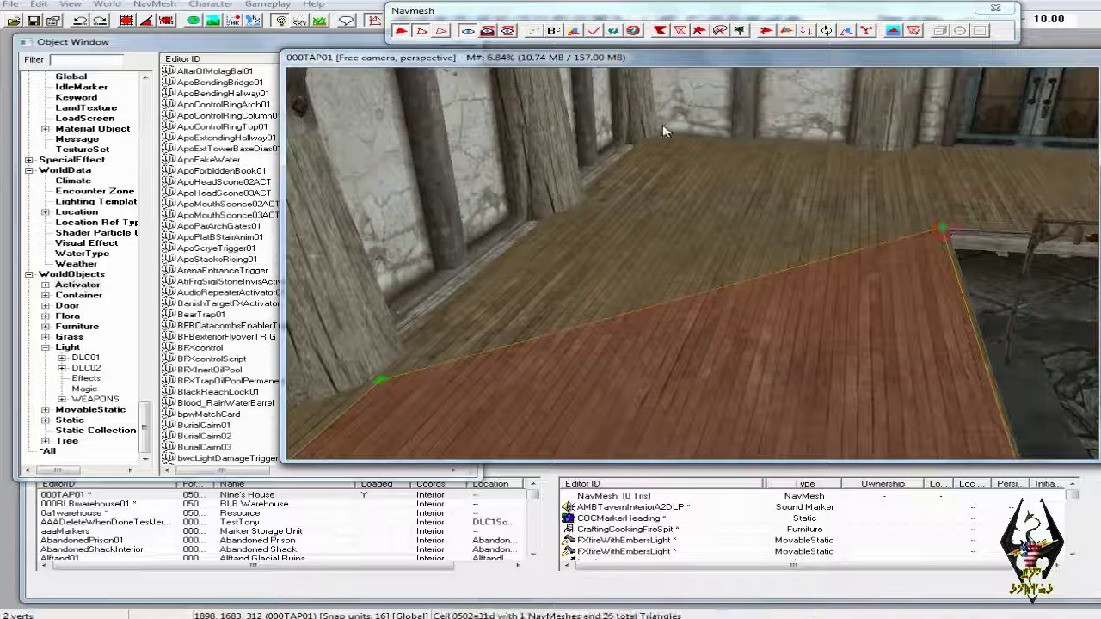
pyautogui.scroll(3, 666, 140)
pyautogui.moveTo(666, 142); pyautogui.dragTo(666, 166, button='middle')
pyautogui.scroll(3, 666, 171)
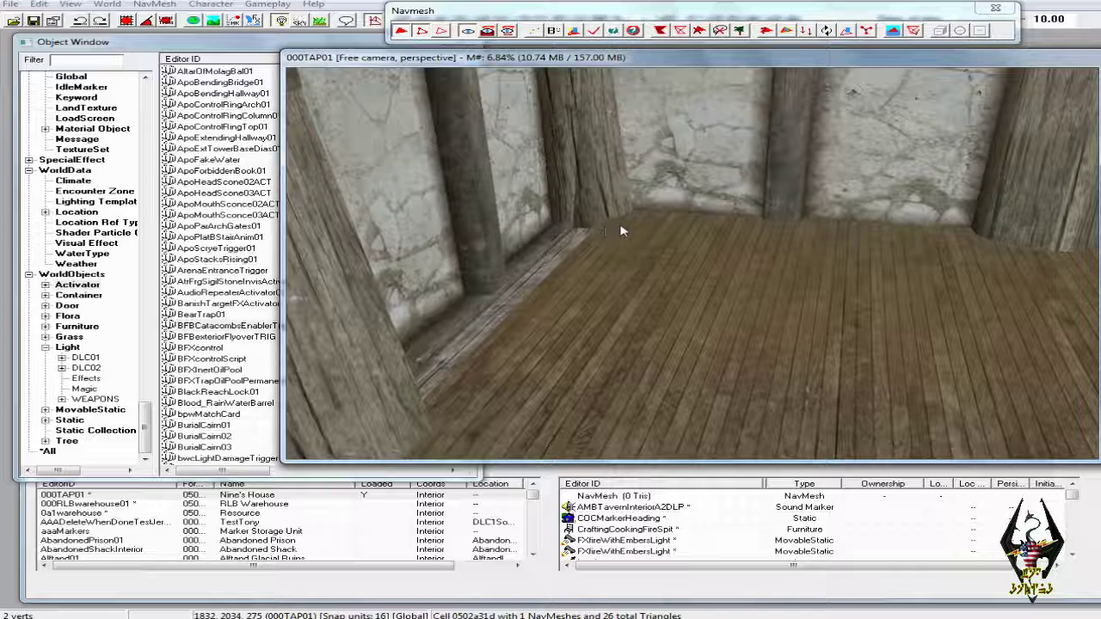
pyautogui.keyDown('shift'); pyautogui.moveTo(626, 222); pyautogui.dragTo(738, 251, button='middle'); pyautogui.keyUp('shift')
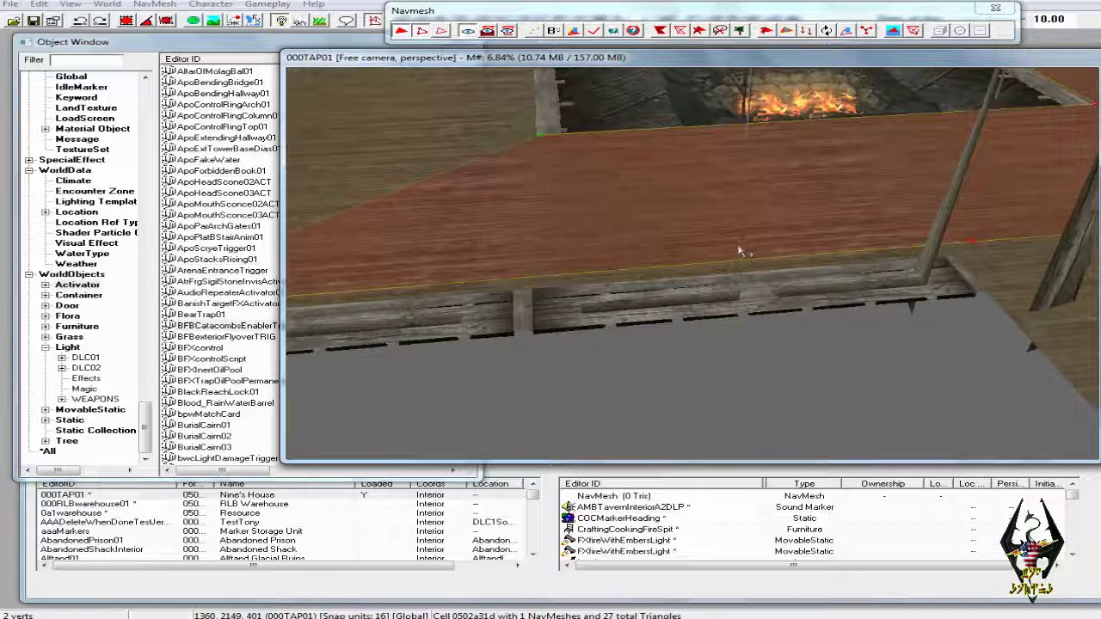
# Create a triangle from the far-corner vertex and the opening's corner to a new vertex at the post before the double doors.
pyautogui.scroll(-5, 740, 251)
pyautogui.keyDown('shift'); pyautogui.moveTo(739, 251); pyautogui.dragTo(708, 237, button='middle'); pyautogui.keyUp('shift')
pyautogui.click(732, 251)
pyautogui.scroll(1, 702, 234)
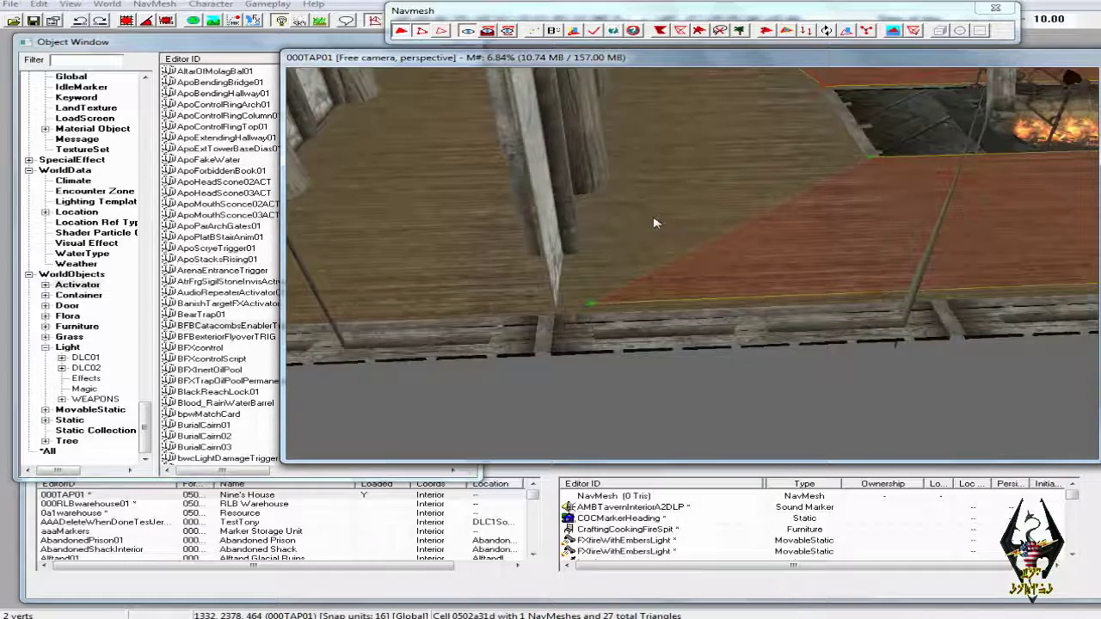
pyautogui.scroll(4, 607, 190)
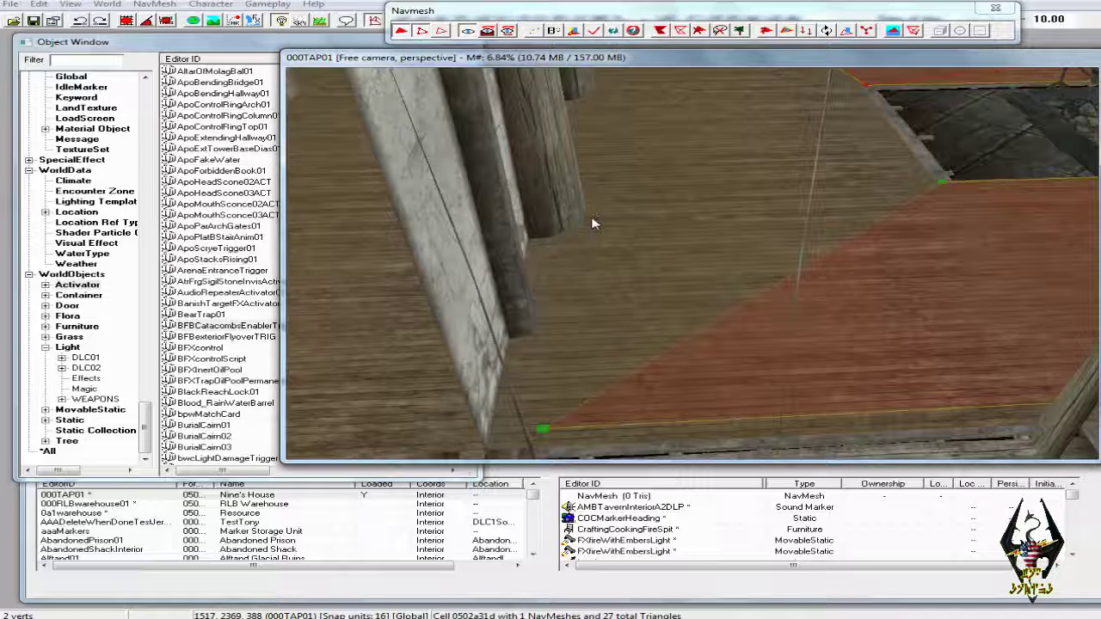
pyautogui.keyDown('ctrl'); pyautogui.rightClick(592, 217); pyautogui.keyUp('ctrl')
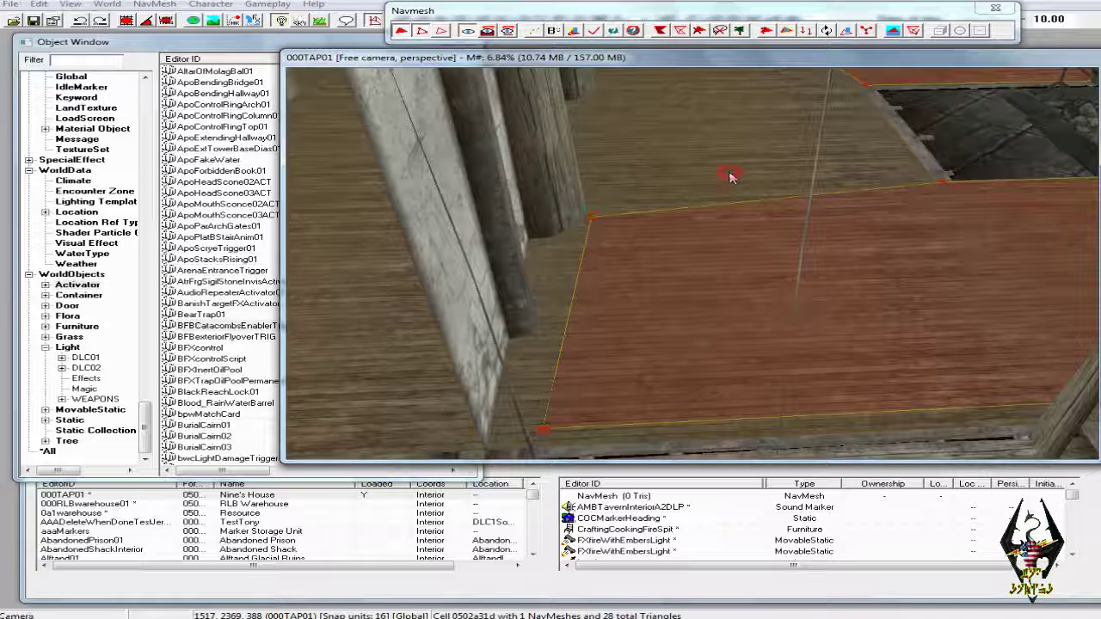
# Fill a triangle between the post vertex before the double doors and the two corners of the floor opening facing the doors.
pyautogui.scroll(2, 748, 168)
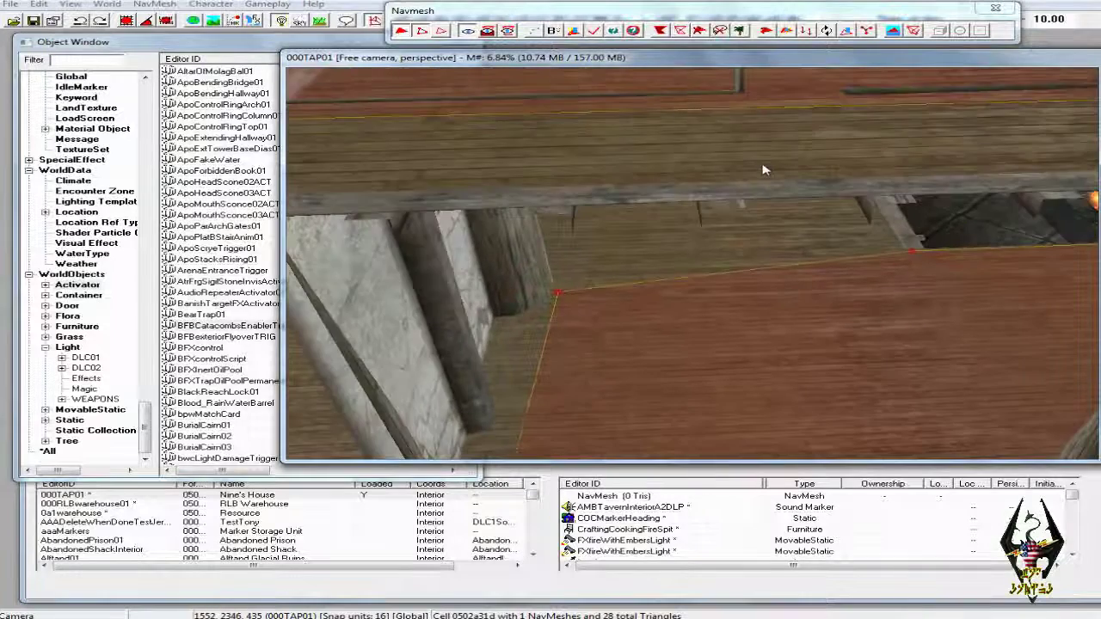
pyautogui.moveTo(754, 174); pyautogui.dragTo(713, 242, button='middle')
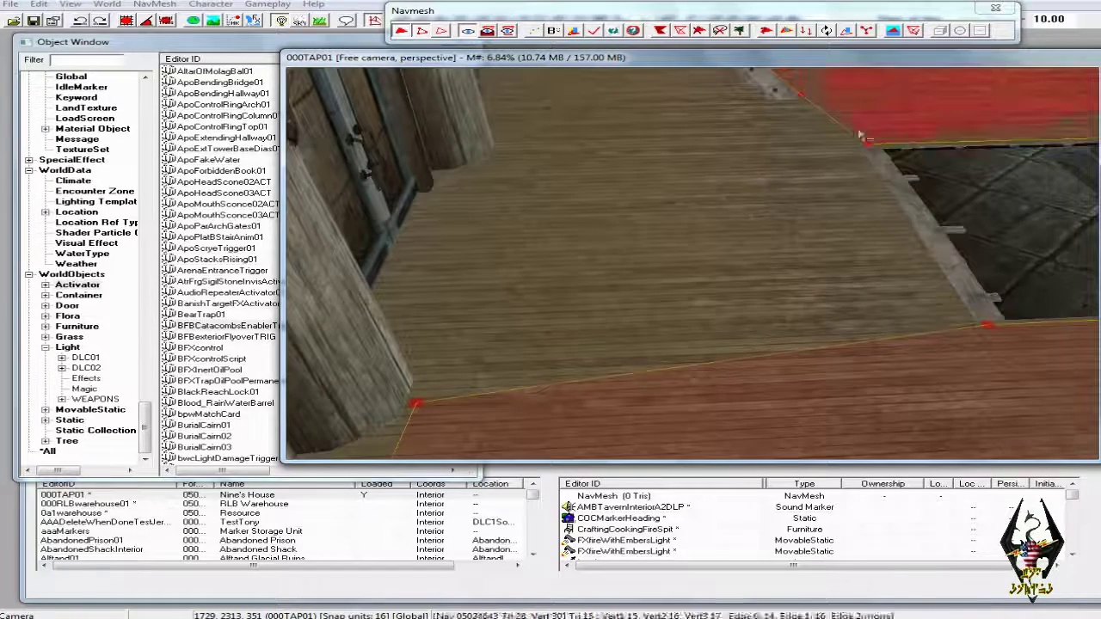
pyautogui.keyDown('shift'); pyautogui.moveTo(810, 119); pyautogui.dragTo(783, 114, button='middle'); pyautogui.keyUp('shift')
pyautogui.click(976, 142)
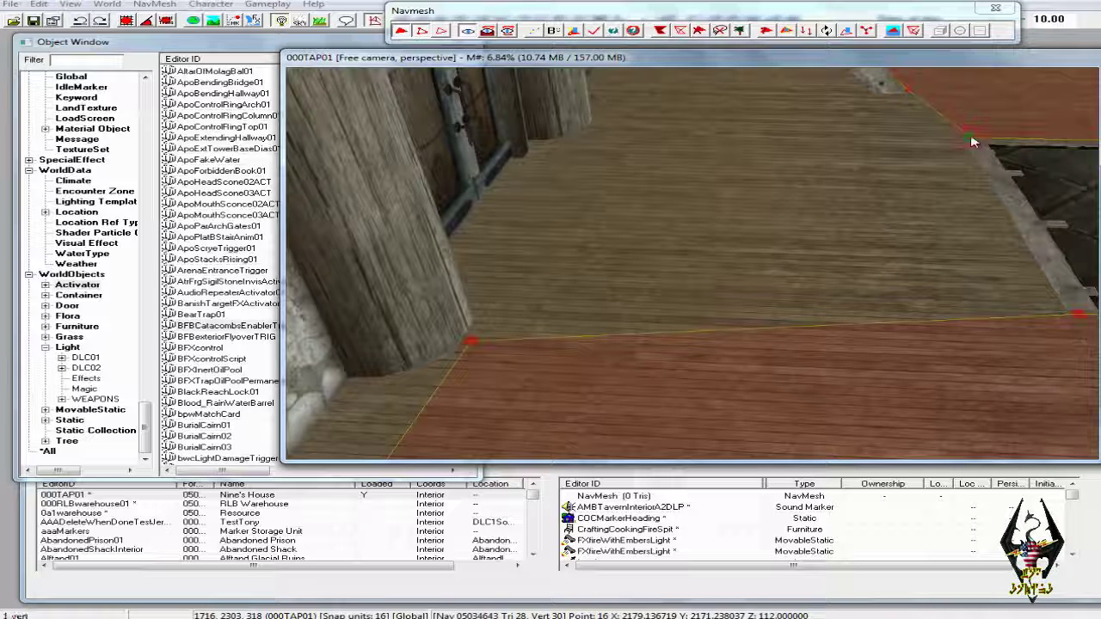
pyautogui.keyDown('ctrl'); pyautogui.click(472, 341); pyautogui.keyUp('ctrl')
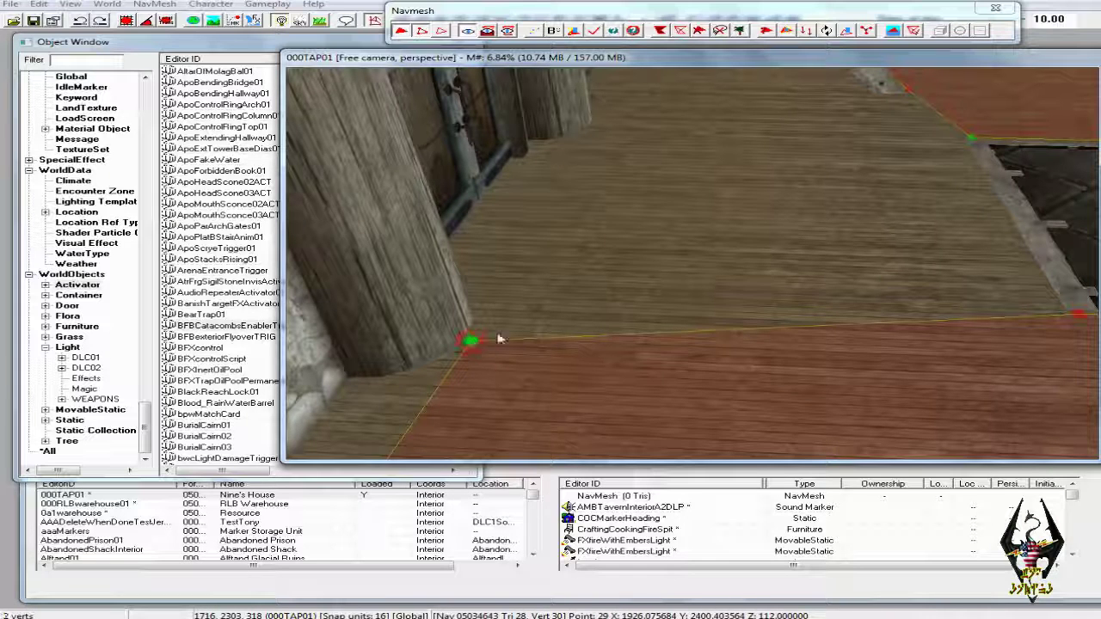
pyautogui.keyDown('shift'); pyautogui.moveTo(499, 337); pyautogui.dragTo(628, 305, button='middle'); pyautogui.keyUp('shift')
pyautogui.keyDown('ctrl'); pyautogui.click(961, 294); pyautogui.keyUp('ctrl')
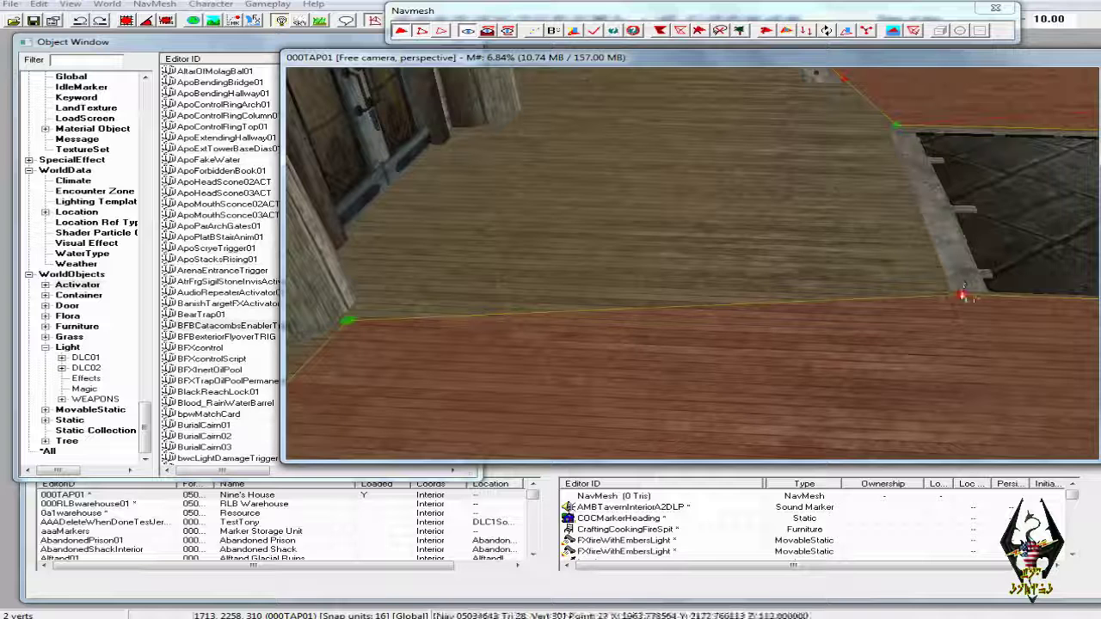
pyautogui.press('f')
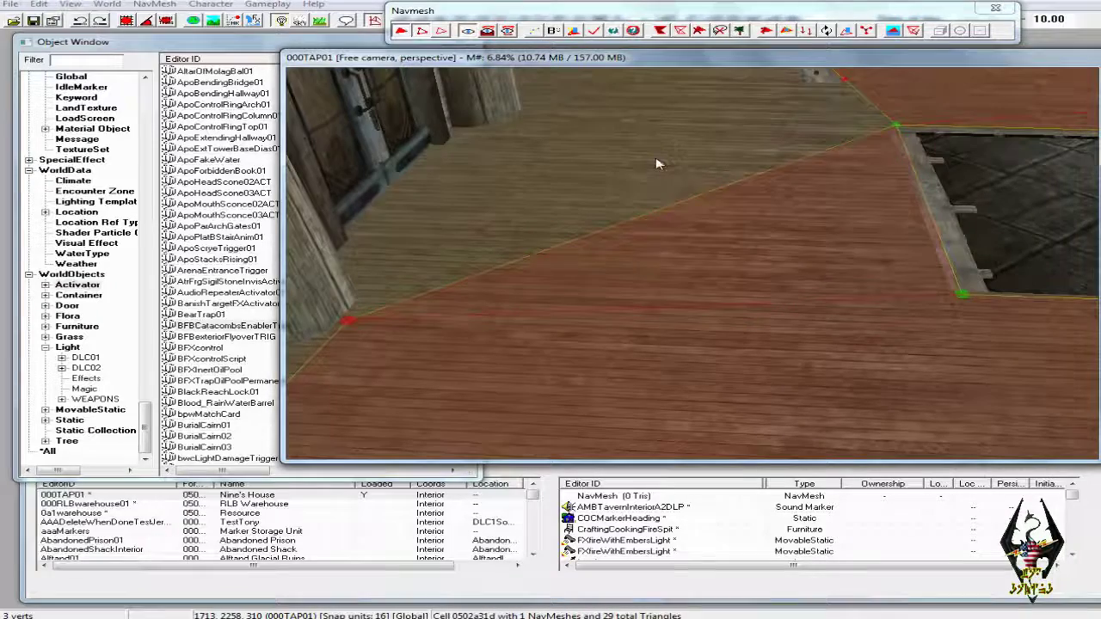
pyautogui.press('shift')
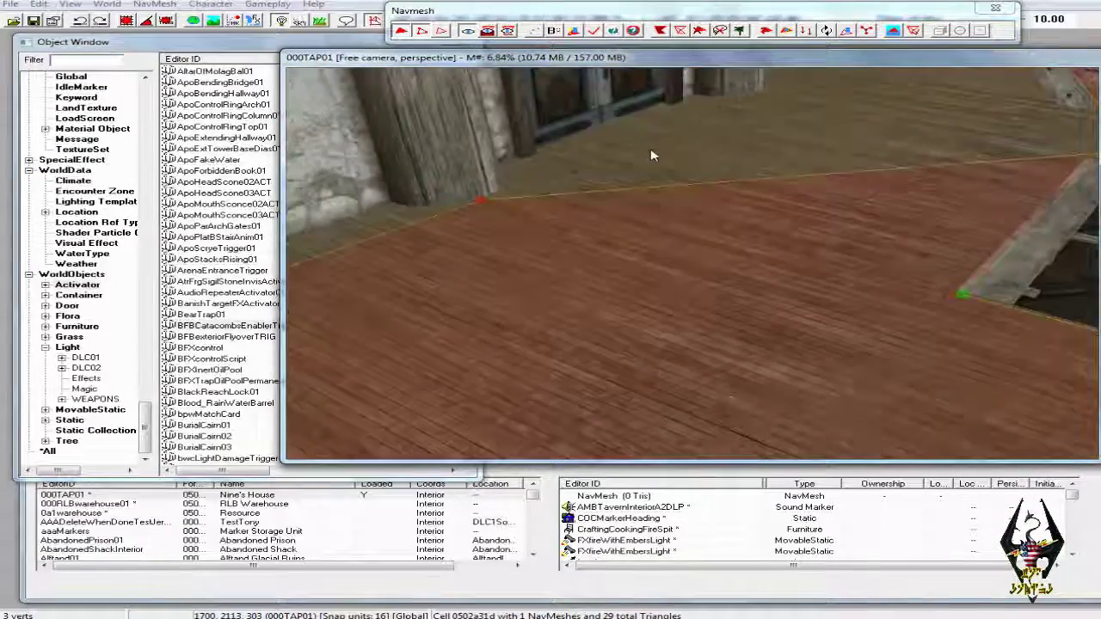
pyautogui.scroll(3, 648, 162)
pyautogui.moveTo(647, 161); pyautogui.dragTo(638, 174, button='middle')
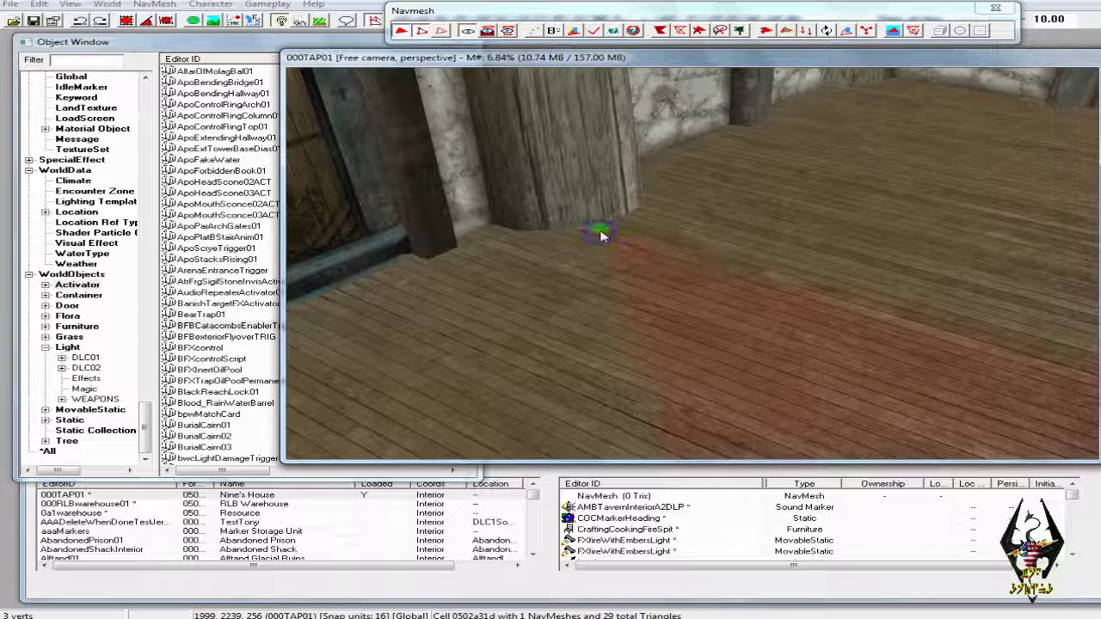
pyautogui.scroll(-3, 600, 234)
pyautogui.click(782, 346)
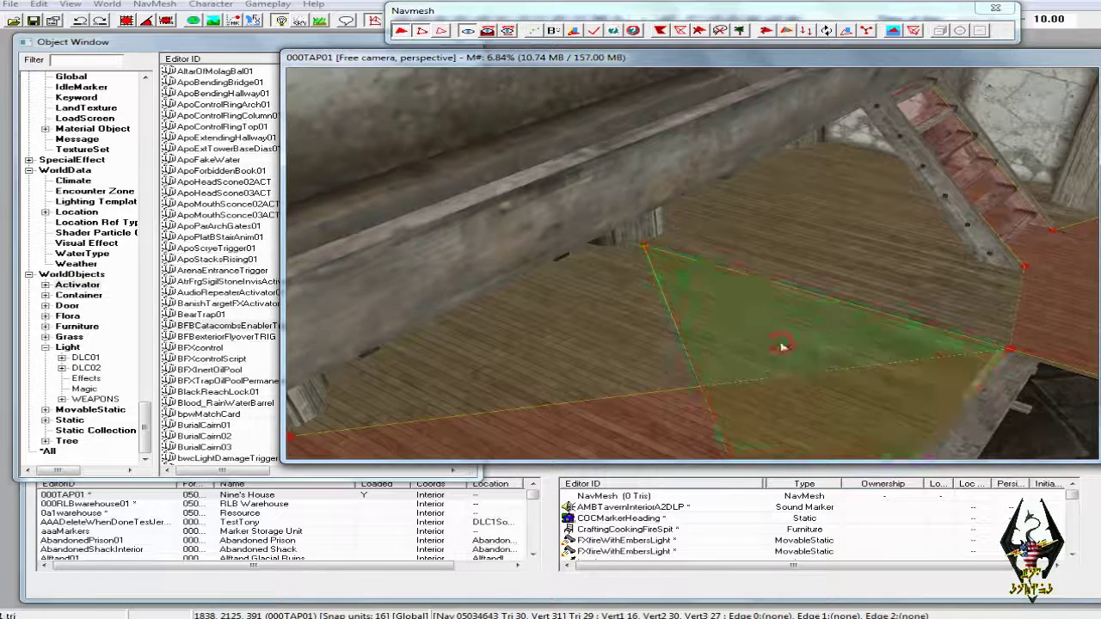
pyautogui.press('Delete')
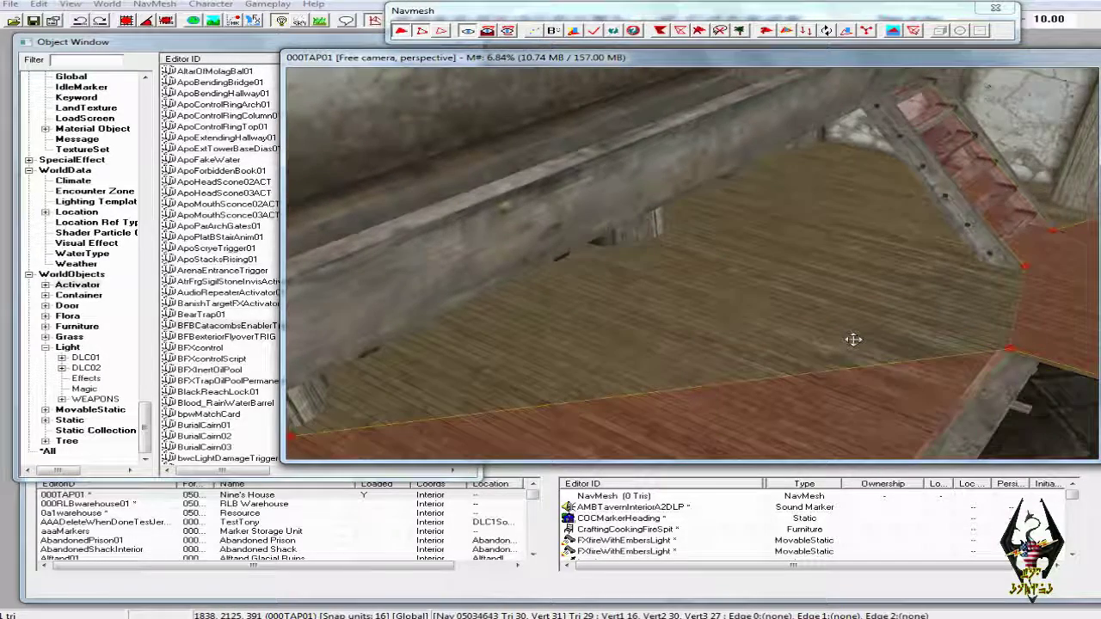
# Create a triangle from the opening's corner nearest the ladder and the near door post's vertex to a new vertex at the post past the doors.
pyautogui.click(1010, 350)
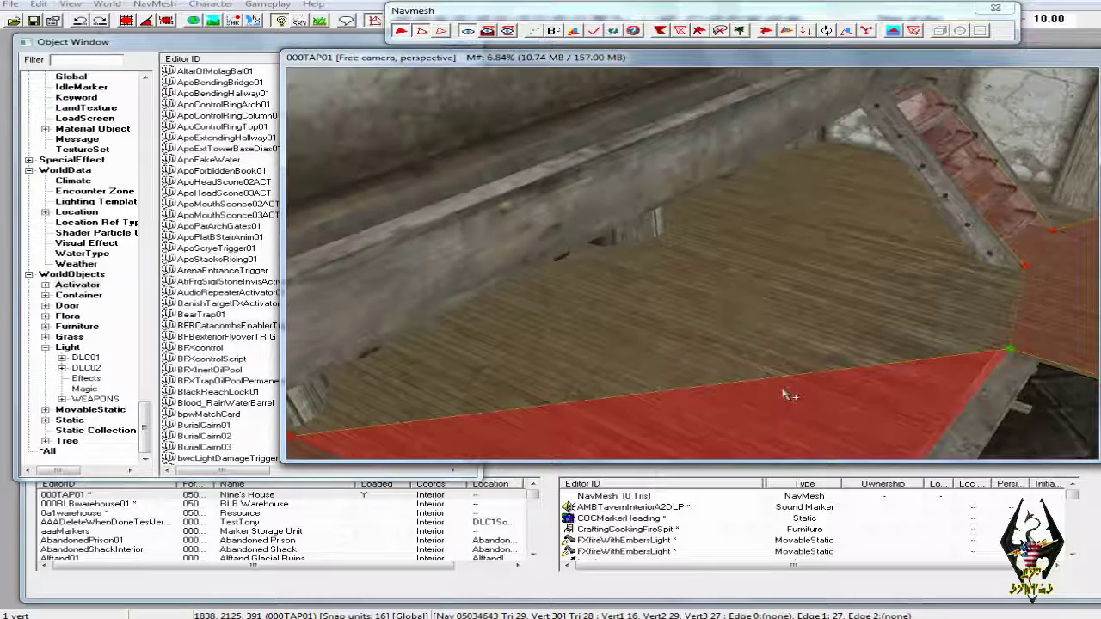
pyautogui.moveTo(786, 369); pyautogui.dragTo(791, 366, button='middle')
pyautogui.scroll(2, 793, 370)
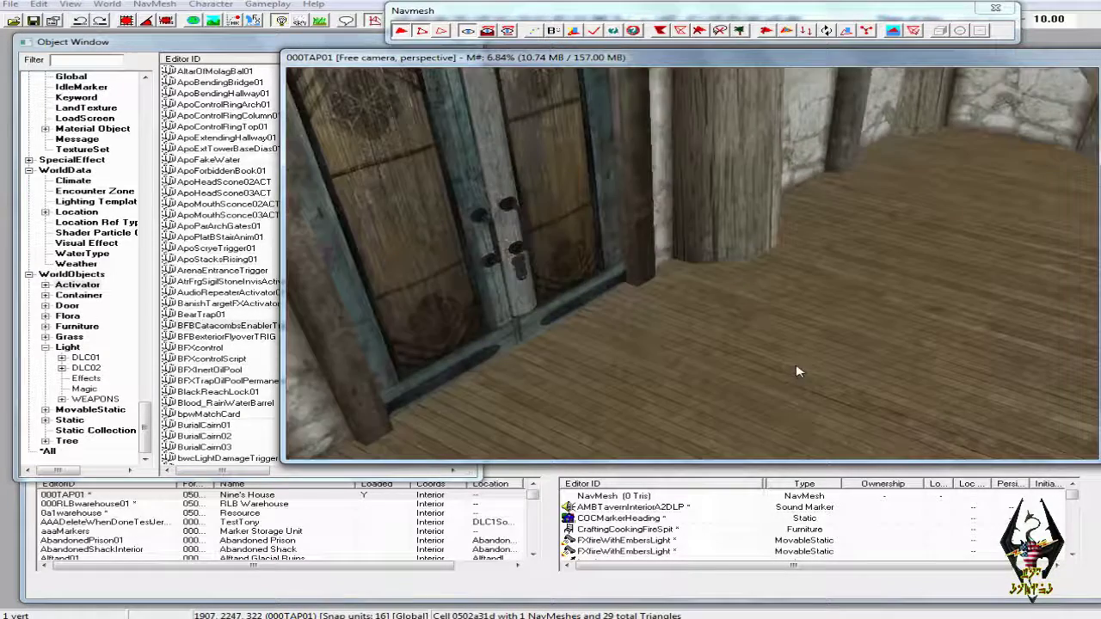
pyautogui.scroll(-2, 793, 366)
pyautogui.keyDown('ctrl'); pyautogui.click(420, 377); pyautogui.keyUp('ctrl')
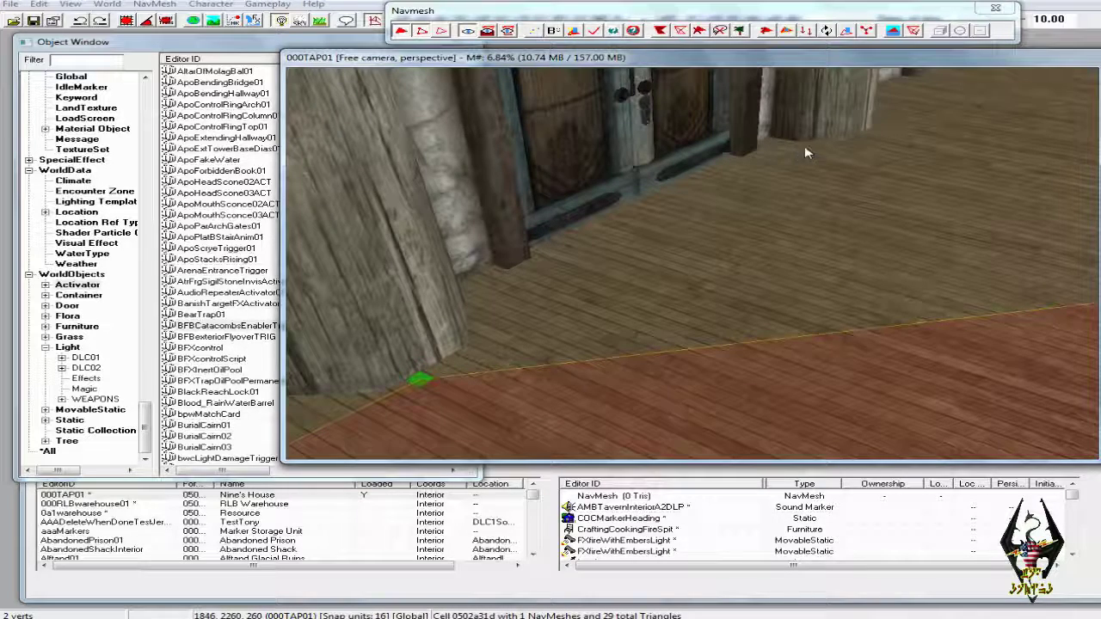
pyautogui.keyDown('ctrl'); pyautogui.rightClick(854, 144); pyautogui.keyUp('ctrl')
pyautogui.moveTo(867, 141)
pyautogui.keyDown('shift'); pyautogui.mouseDown(button='middle')
pyautogui.moveTo(830, 153)
pyautogui.moveTo(859, 162)
pyautogui.moveTo(872, 149)
pyautogui.mouseUp(button='middle'); pyautogui.keyUp('shift')
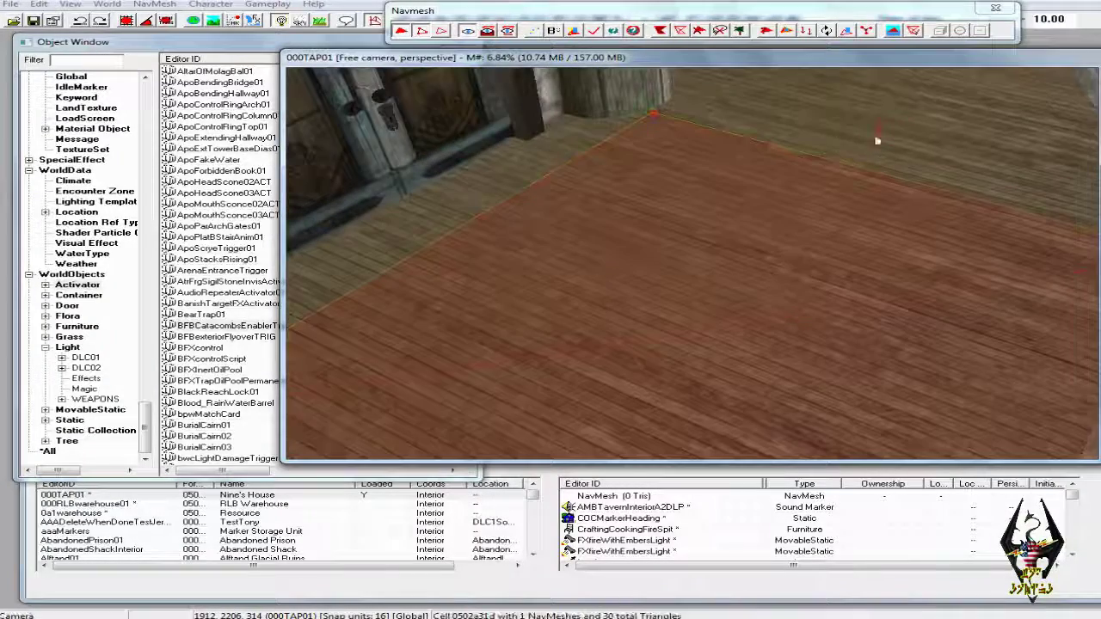
# Fill a triangle between the vertex at the post past the doors, the opening's corner and the ladder's foot vertex.
pyautogui.click(658, 115)
pyautogui.keyDown('shift'); pyautogui.moveTo(744, 114); pyautogui.dragTo(770, 119, button='middle'); pyautogui.keyUp('shift')
pyautogui.scroll(3, 767, 120)
pyautogui.scroll(-3, 767, 120)
pyautogui.click(992, 254)
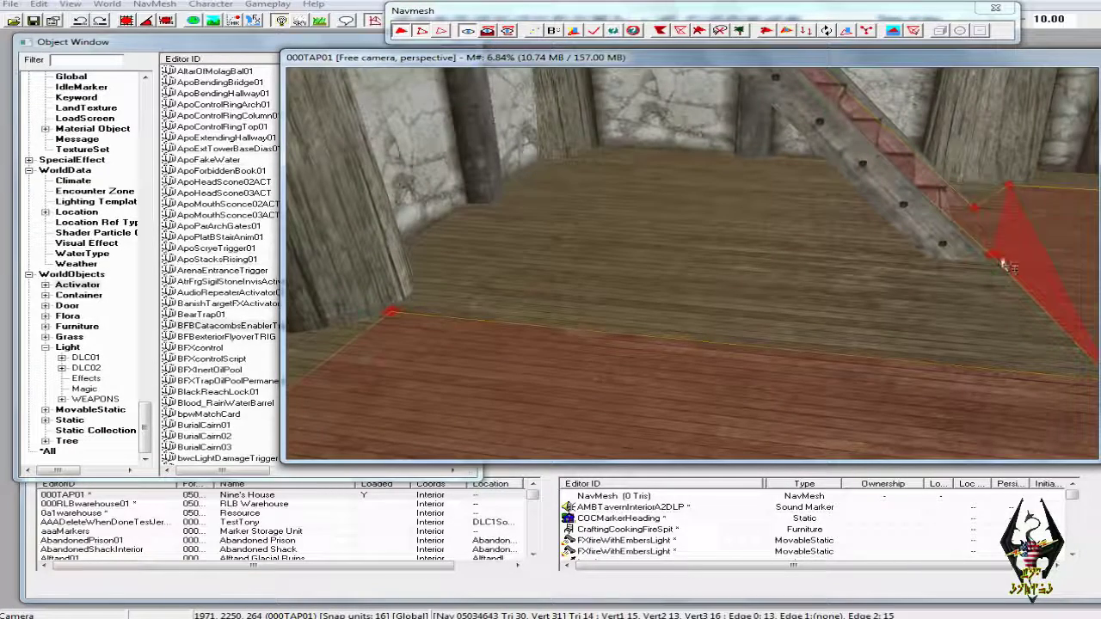
pyautogui.keyDown('ctrl'); pyautogui.click(393, 313); pyautogui.keyUp('ctrl')
pyautogui.moveTo(748, 356); pyautogui.dragTo(574, 311, button='middle')
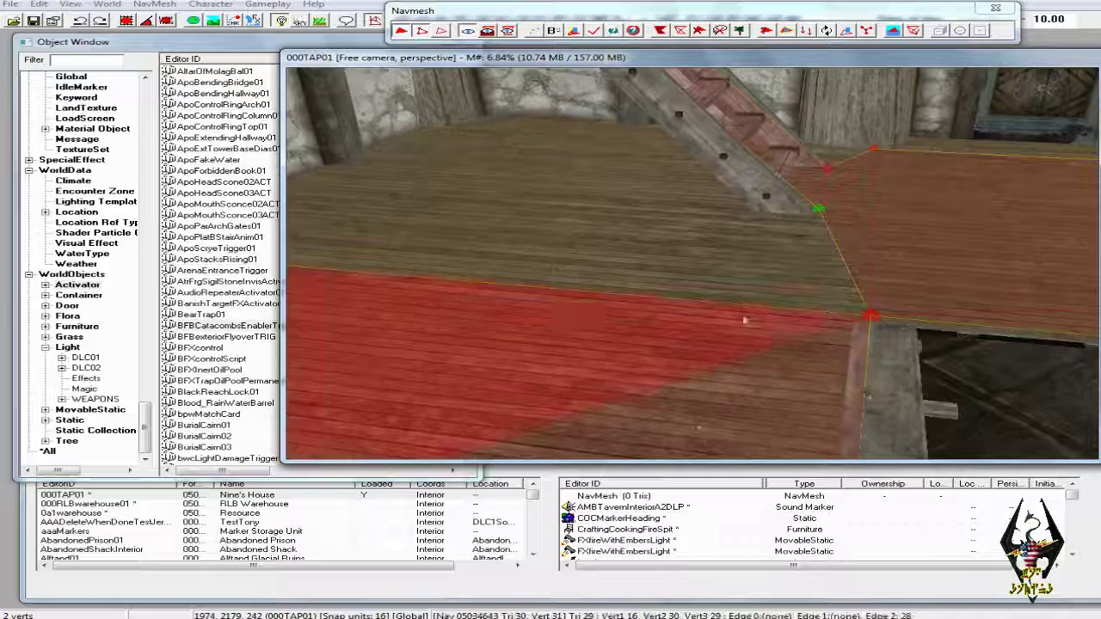
pyautogui.keyDown('ctrl'); pyautogui.click(870, 314); pyautogui.keyUp('ctrl')
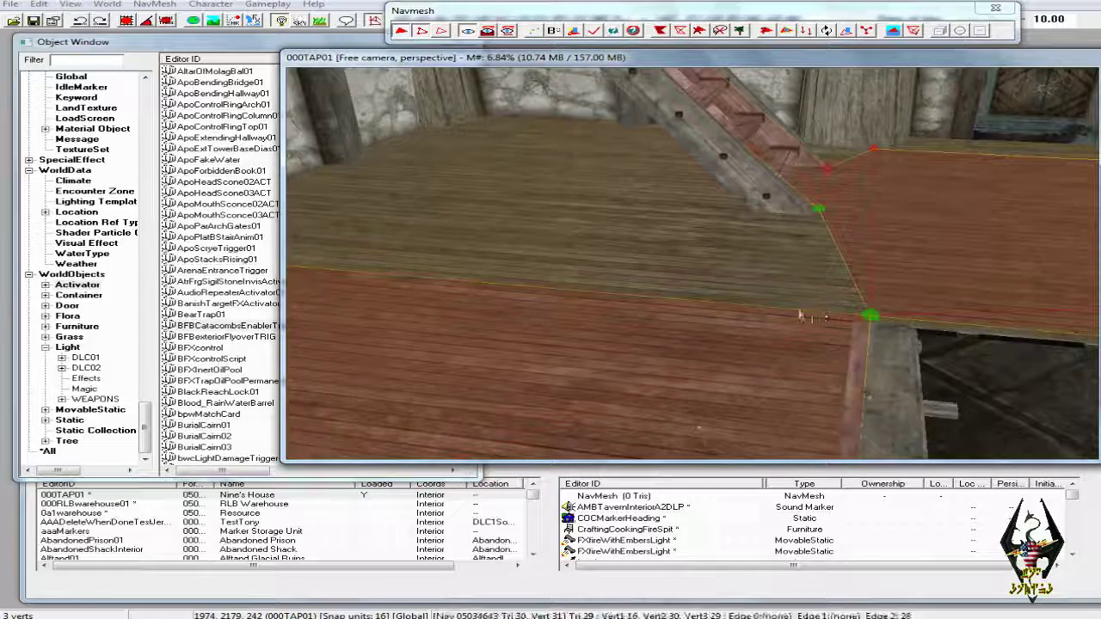
pyautogui.moveTo(756, 271); pyautogui.dragTo(763, 274, button='middle')
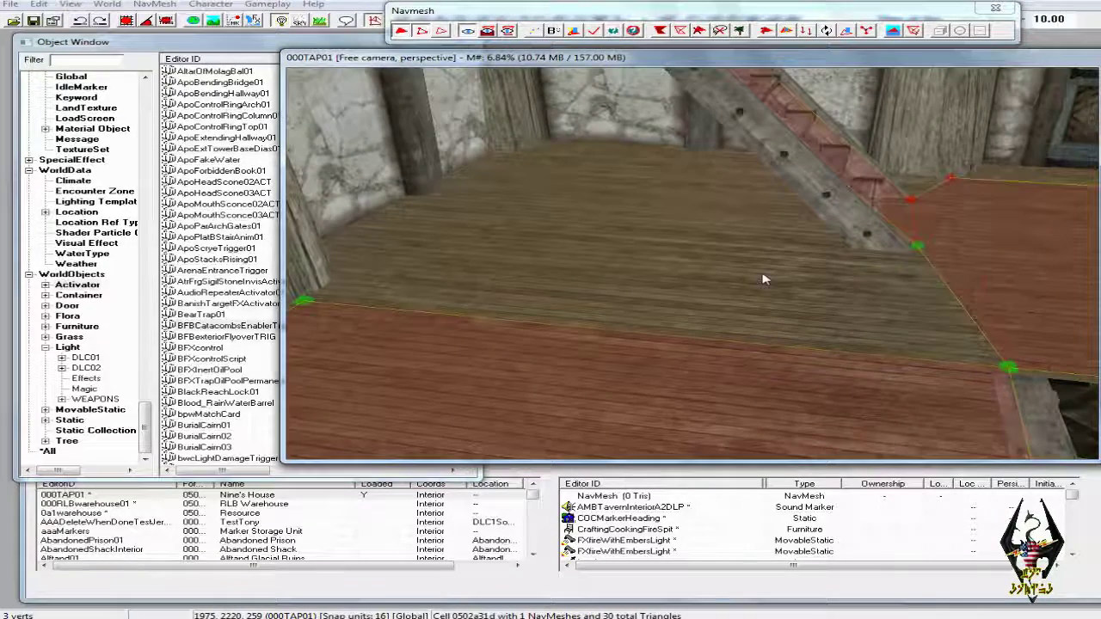
pyautogui.press('f')
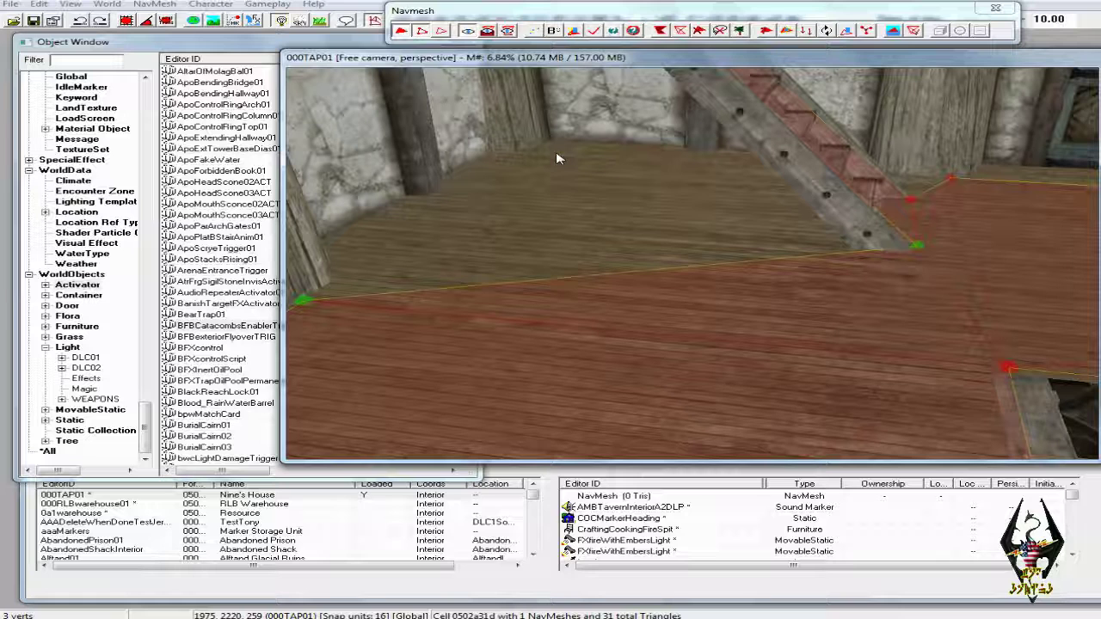
# Split the open edge between the wall post and the ladder's foot with a new vertex near the ladder, using edge selection.
pyautogui.click(752, 267)
pyautogui.click(753, 268)
pyautogui.click(443, 32)
pyautogui.click(750, 263)
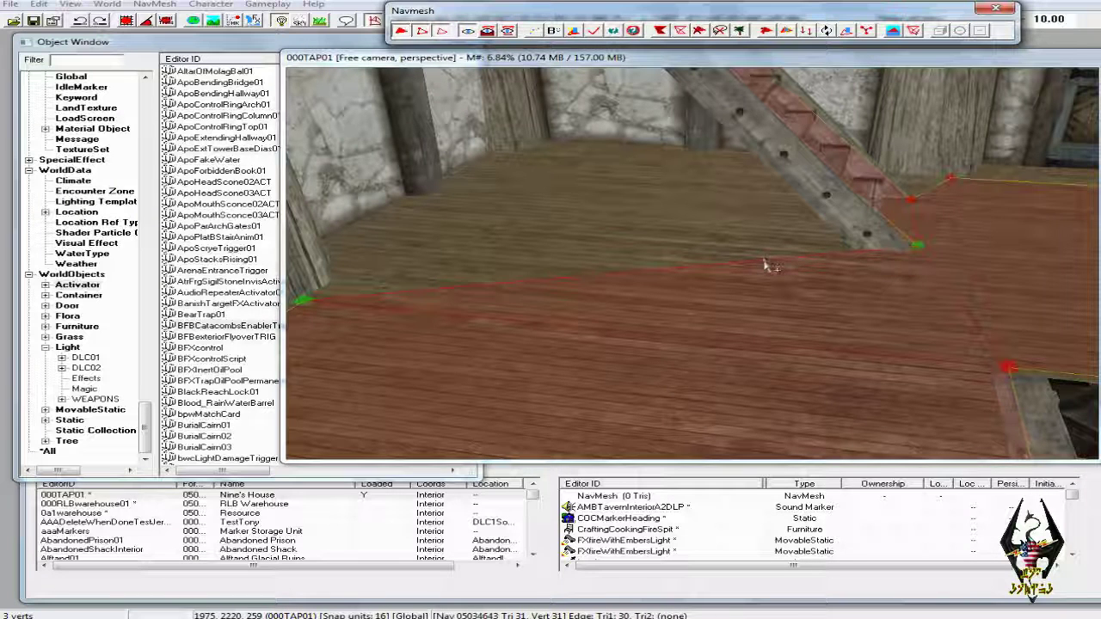
pyautogui.keyDown('ctrl'); pyautogui.rightClick(758, 261); pyautogui.keyUp('ctrl')
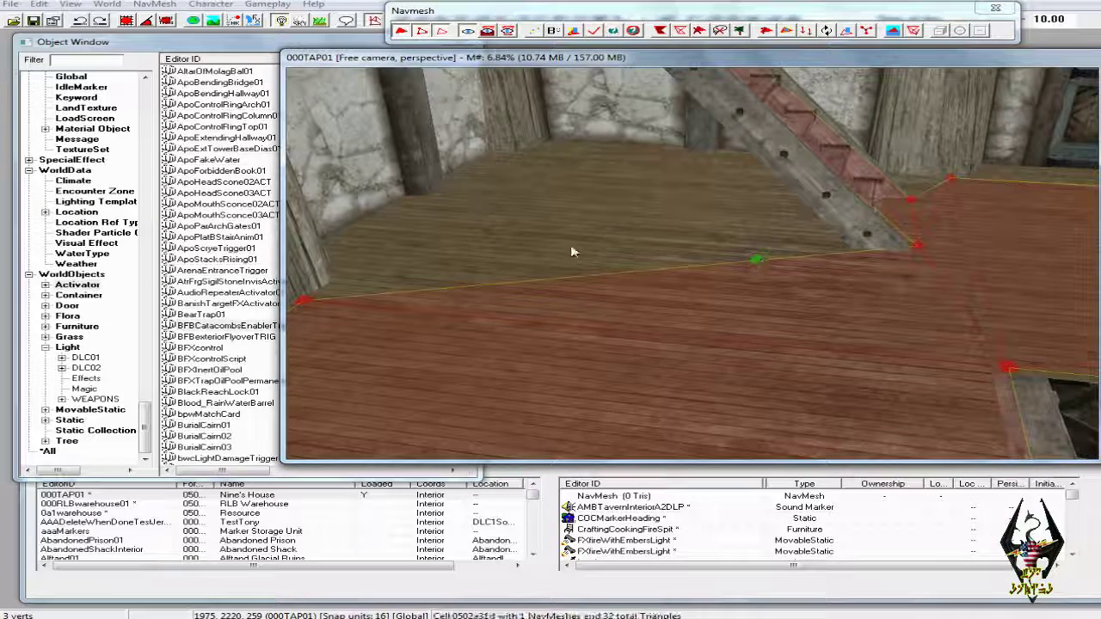
pyautogui.click(443, 31)
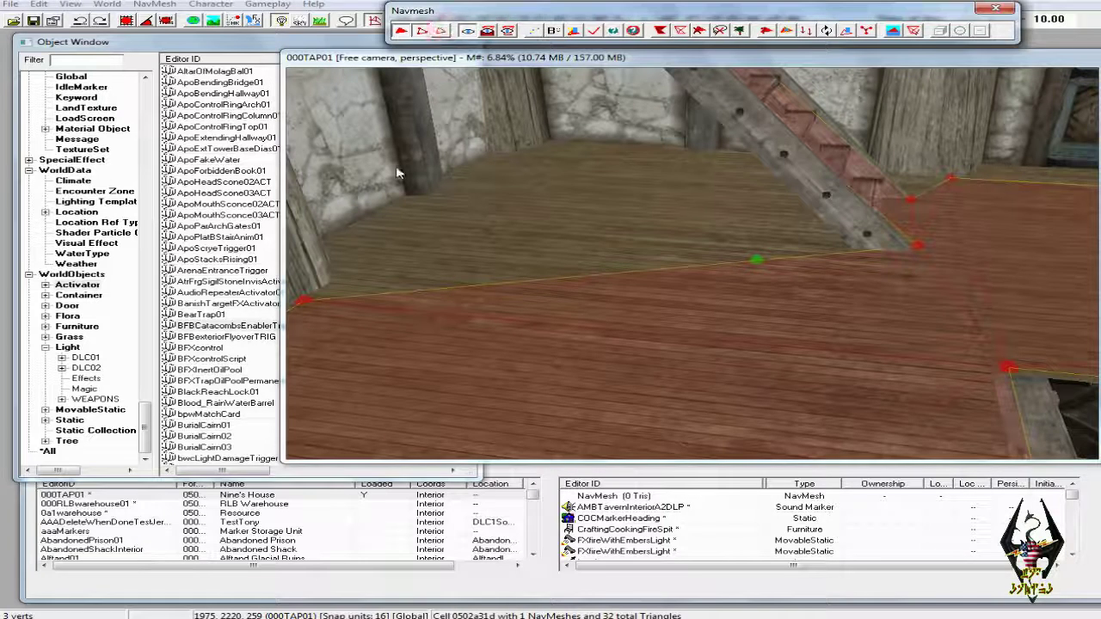
# Extend the navmesh behind the ladder from the split vertex with two triangles, adding vertices at the next corner post and along the back wall.
pyautogui.click(305, 300)
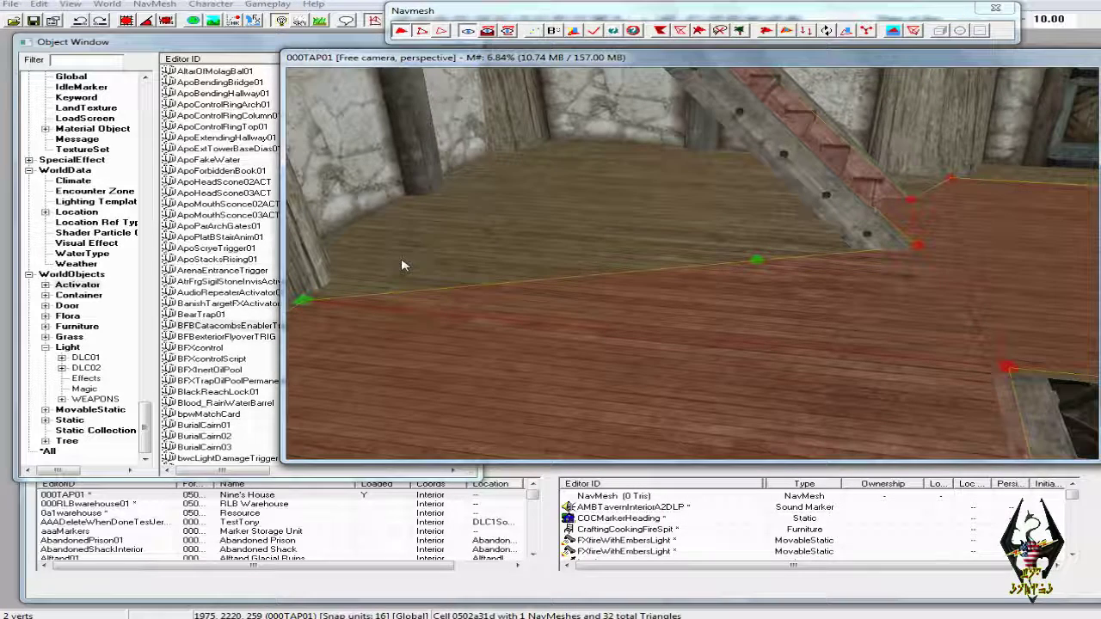
pyautogui.keyDown('ctrl'); pyautogui.rightClick(510, 155); pyautogui.keyUp('ctrl')
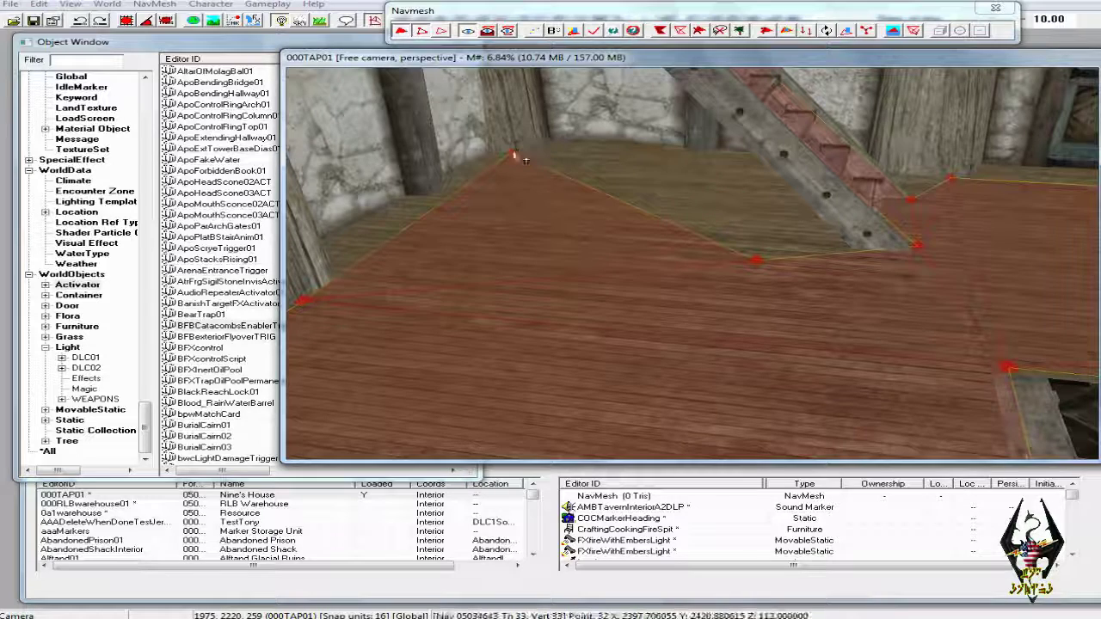
pyautogui.keyDown('ctrl'); pyautogui.click(758, 260); pyautogui.keyUp('ctrl')
pyautogui.press('shift')
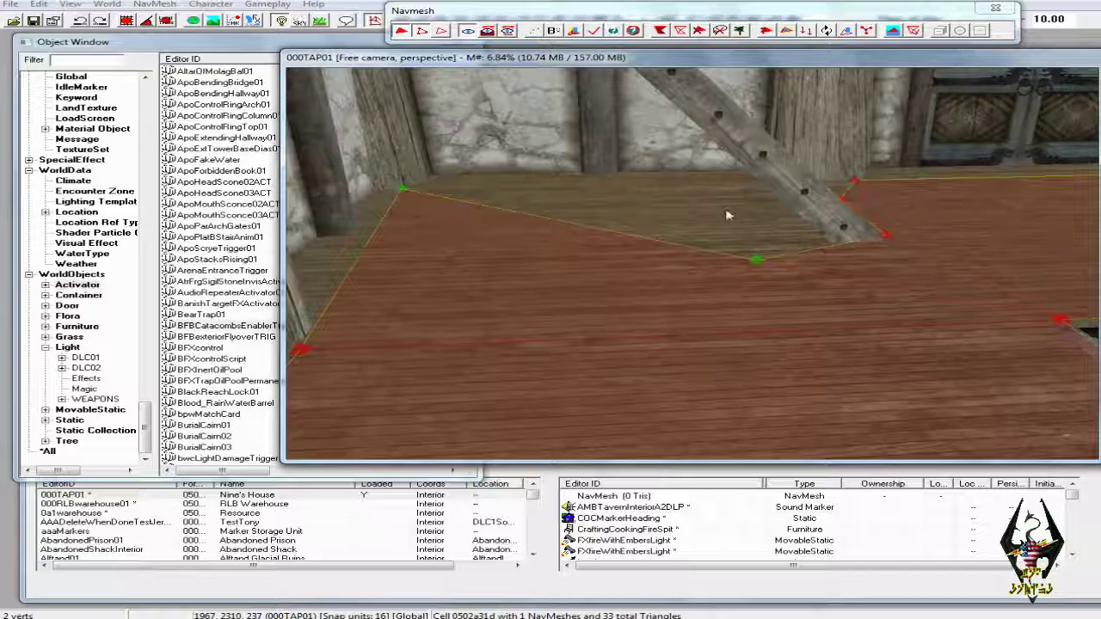
pyautogui.keyDown('ctrl'); pyautogui.rightClick(719, 179); pyautogui.keyUp('ctrl')
# Move the split vertex beside the ladder closer to the ladder's side rail.
pyautogui.press('shift')
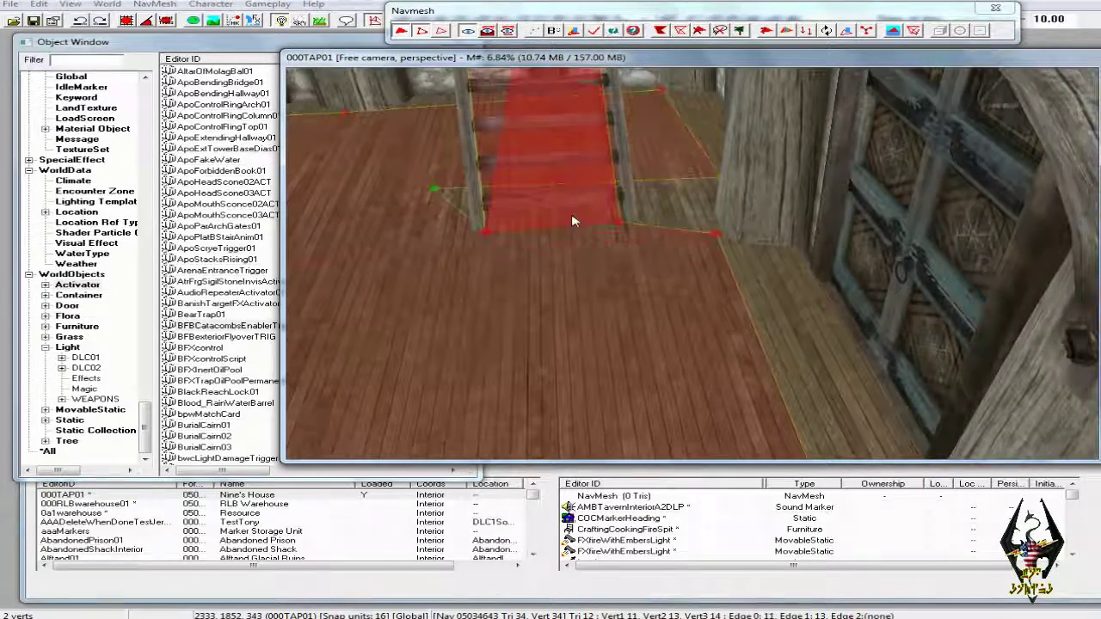
pyautogui.moveTo(571, 215); pyautogui.dragTo(582, 215, button='middle')
pyautogui.scroll(5, 585, 215)
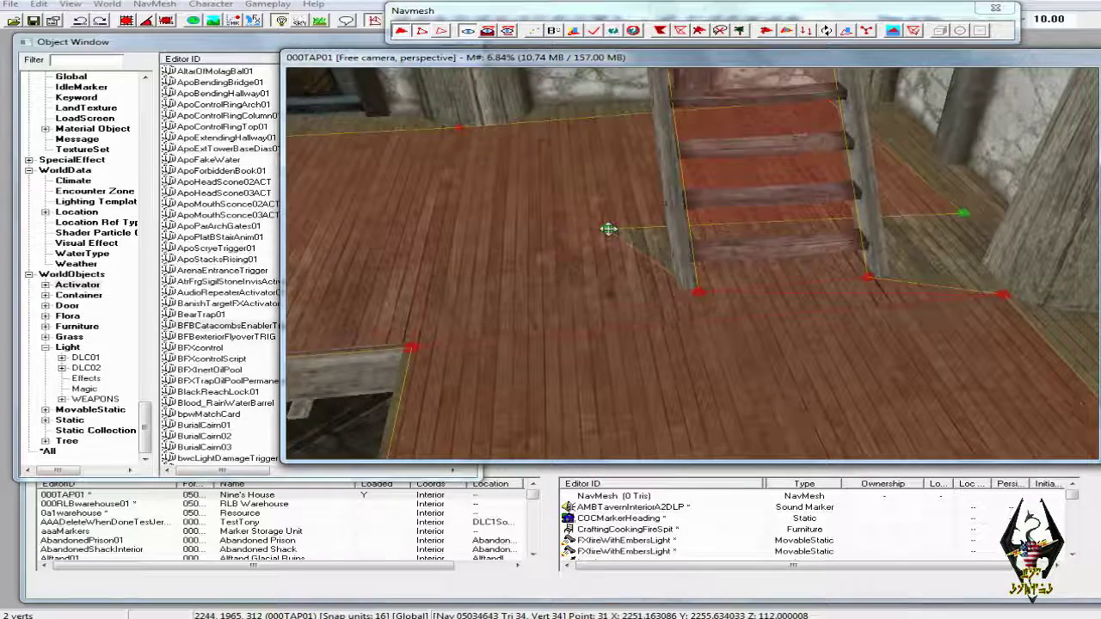
pyautogui.moveTo(609, 231); pyautogui.dragTo(610, 232)
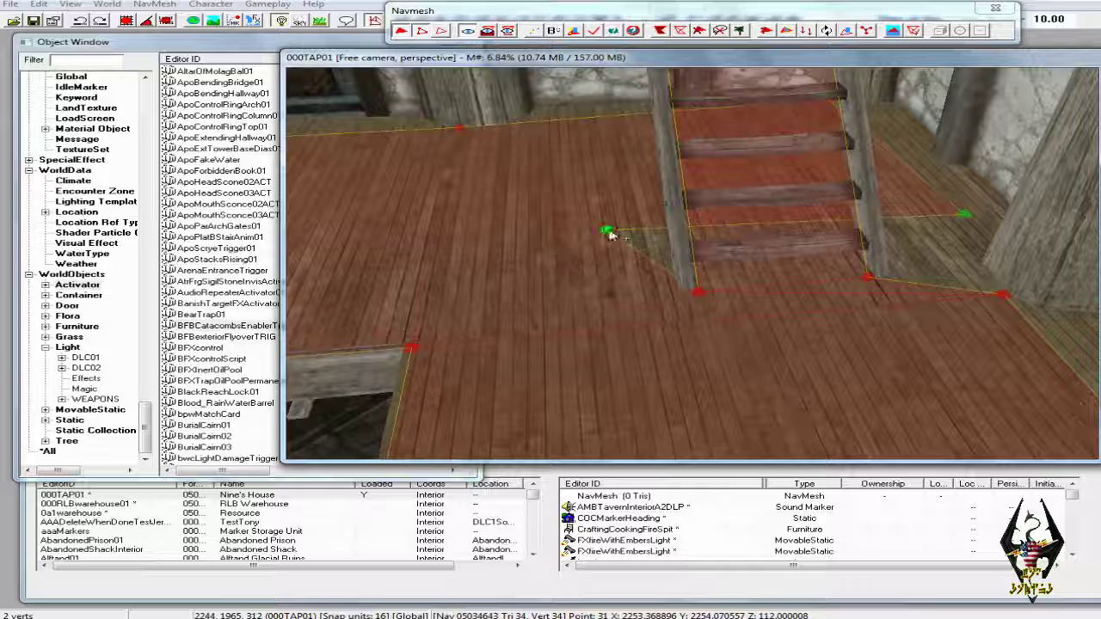
pyautogui.click(644, 242)
pyautogui.click(606, 230)
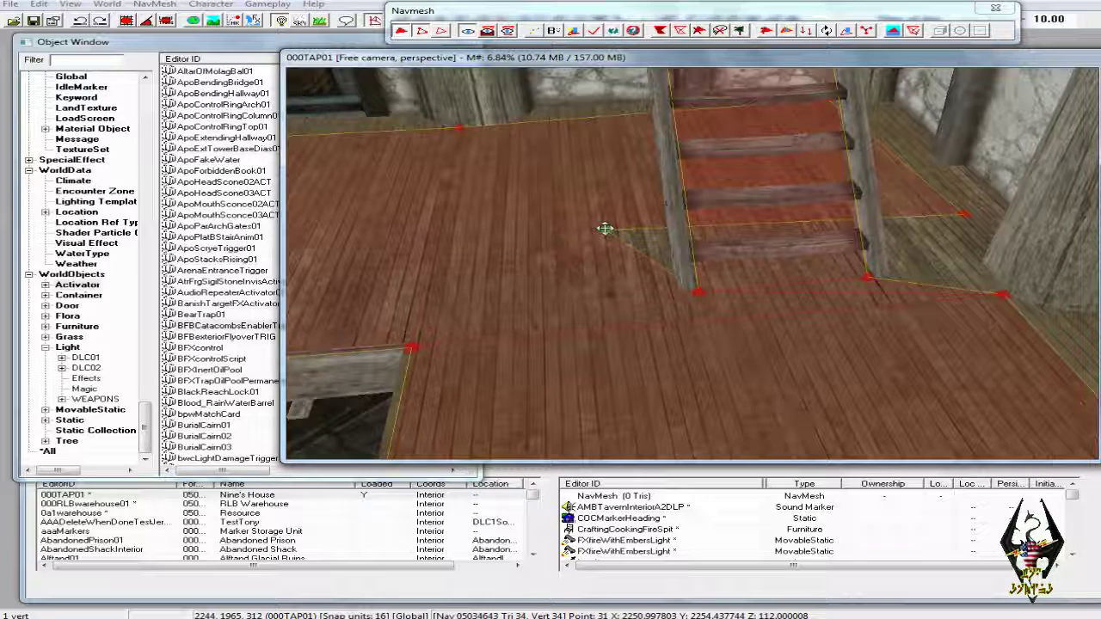
pyautogui.moveTo(607, 229); pyautogui.dragTo(623, 234)
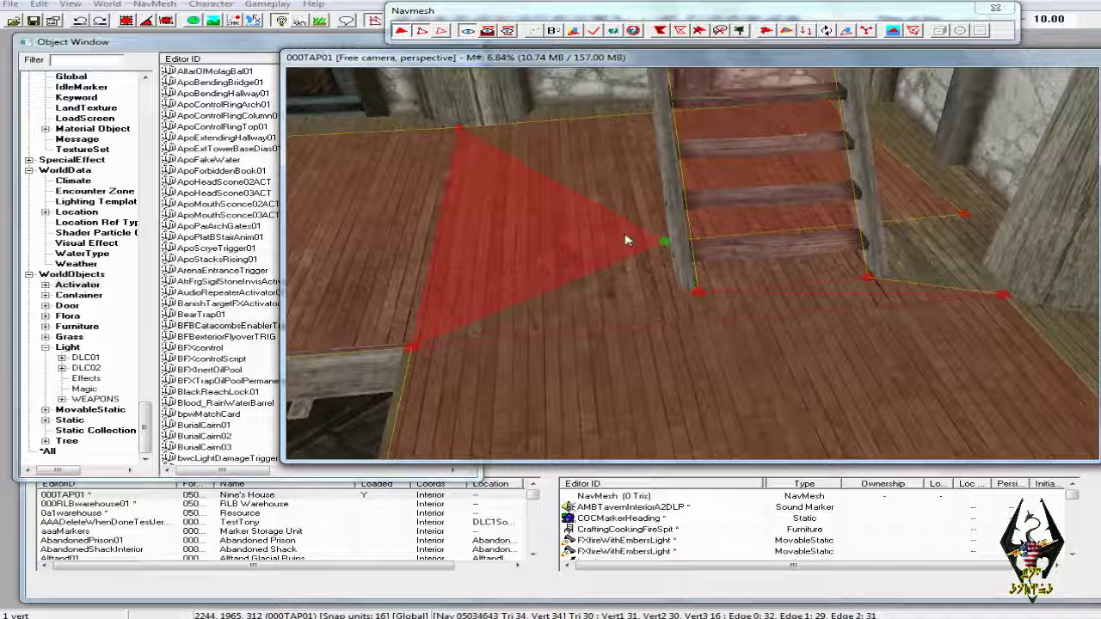
# Using edge selection, split the open edge in front of the double doors with two vertices, one near each side of the door frame.
pyautogui.moveTo(468, 204); pyautogui.dragTo(502, 212, button='middle')
pyautogui.scroll(2, 499, 207)
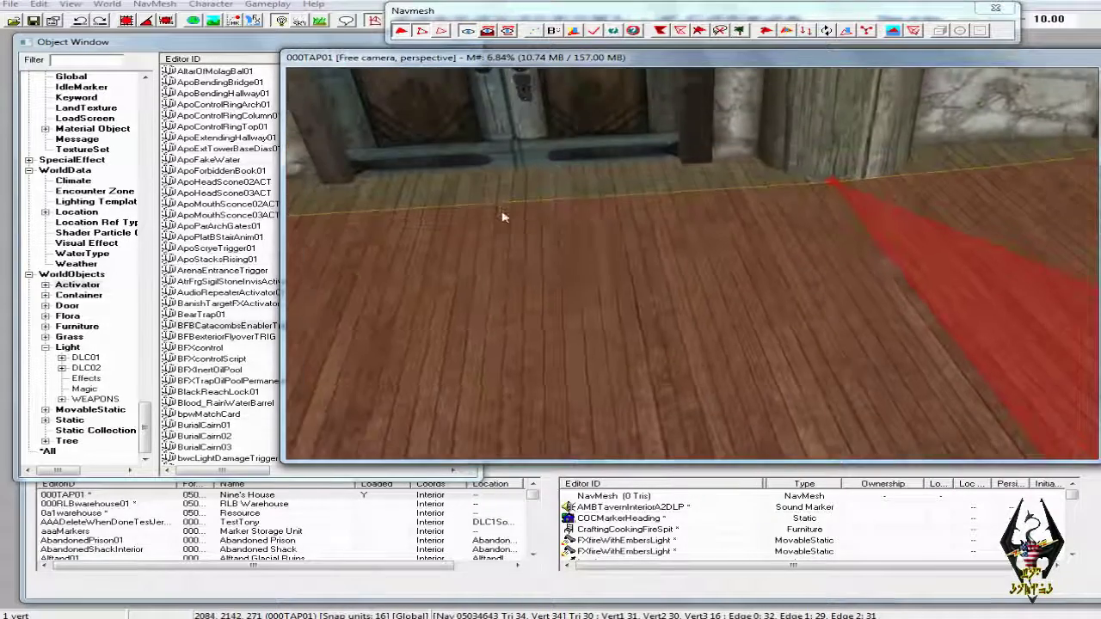
pyautogui.click(436, 31)
pyautogui.click(353, 212)
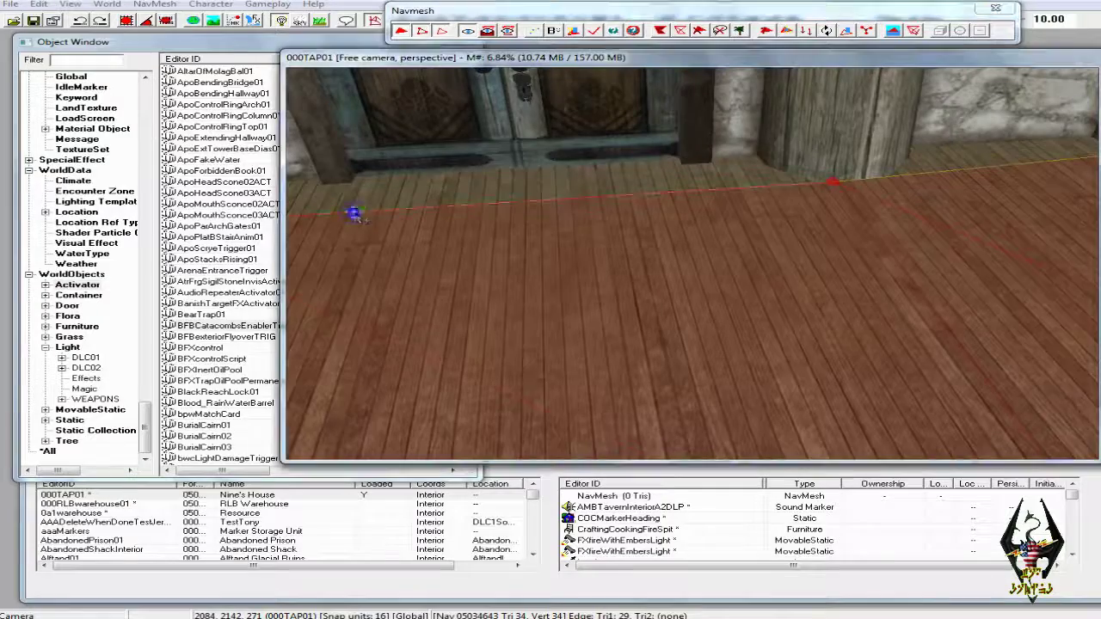
pyautogui.keyDown('ctrl'); pyautogui.rightClick(679, 192); pyautogui.keyUp('ctrl')
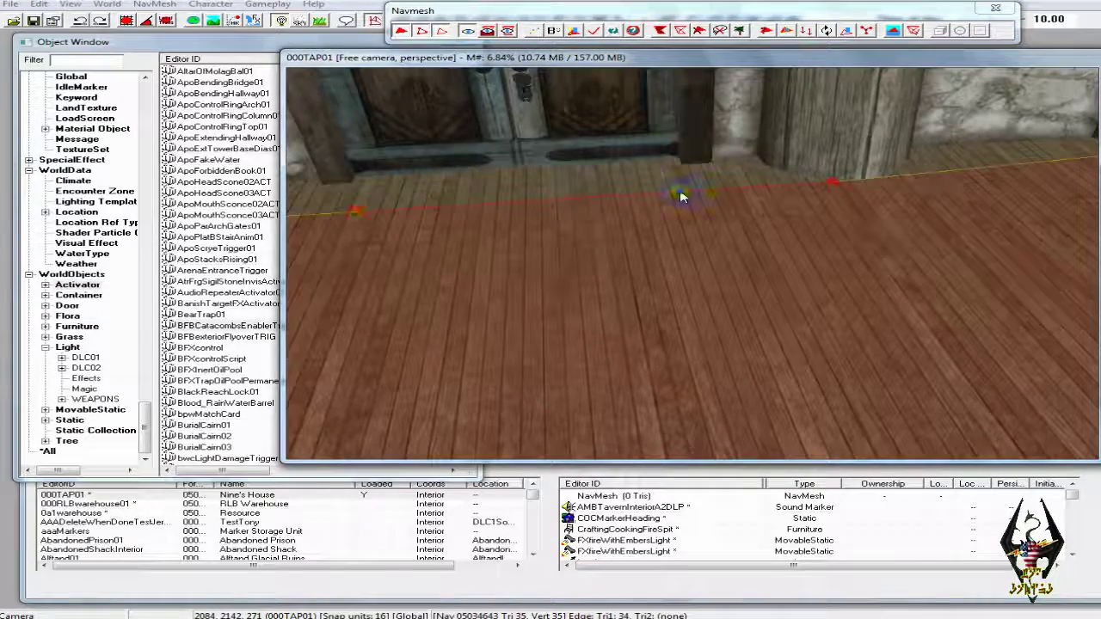
# Split the open edge in front of the opposite double doors with two vertices near the sides of the door frame.
pyautogui.keyDown('shift'); pyautogui.moveTo(680, 193); pyautogui.dragTo(763, 232, button='middle'); pyautogui.keyUp('shift')
pyautogui.scroll(-1, 702, 220)
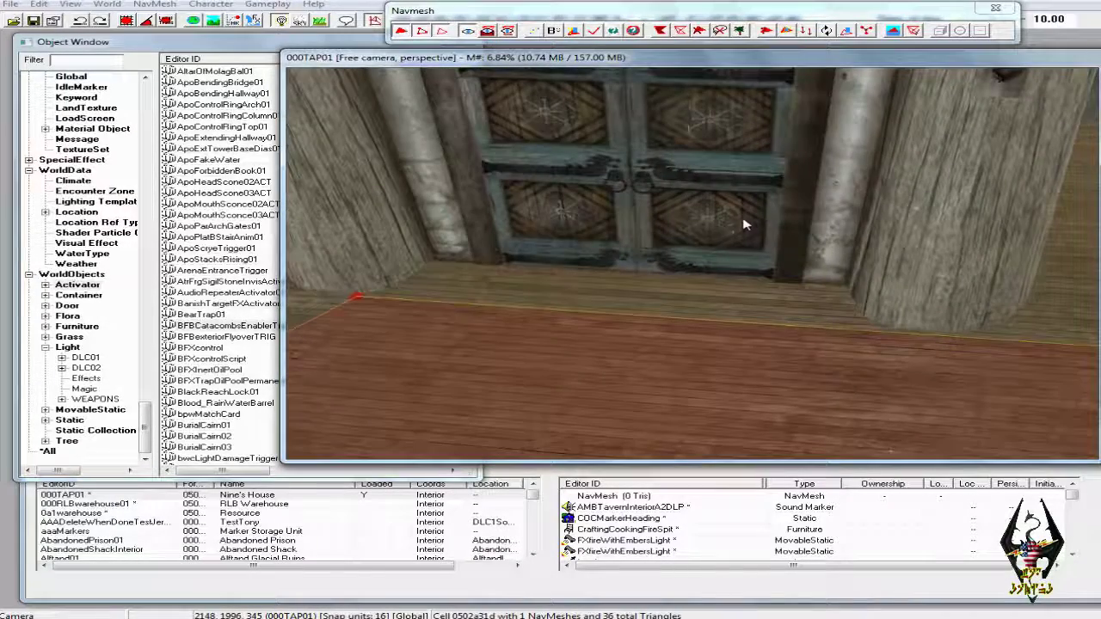
pyautogui.keyDown('ctrl'); pyautogui.rightClick(783, 327); pyautogui.keyUp('ctrl')
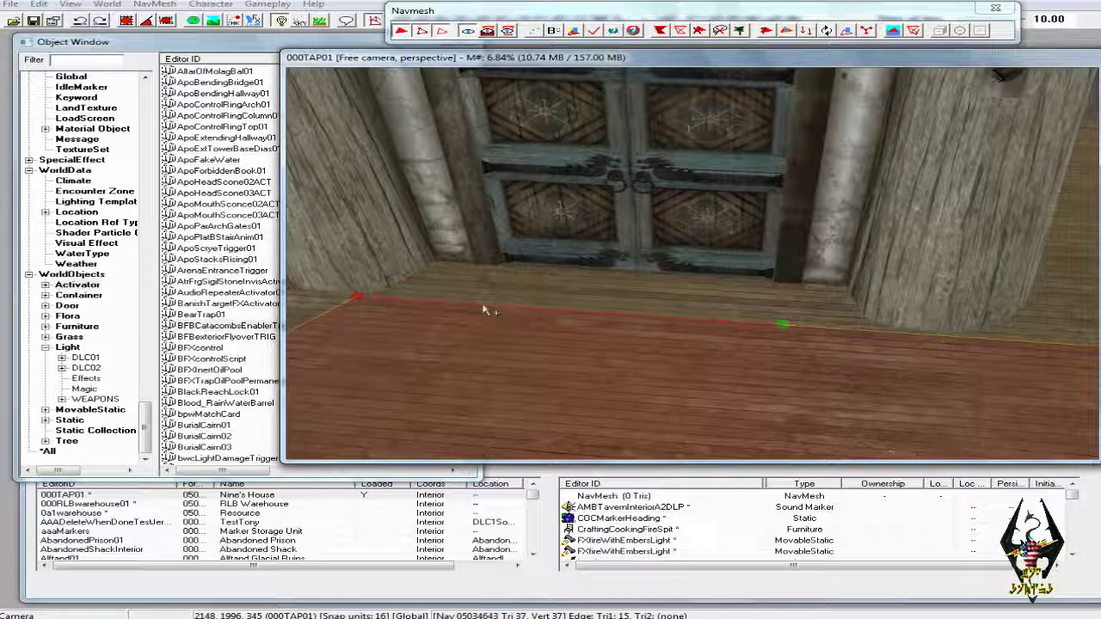
pyautogui.keyDown('ctrl'); pyautogui.rightClick(449, 305); pyautogui.keyUp('ctrl')
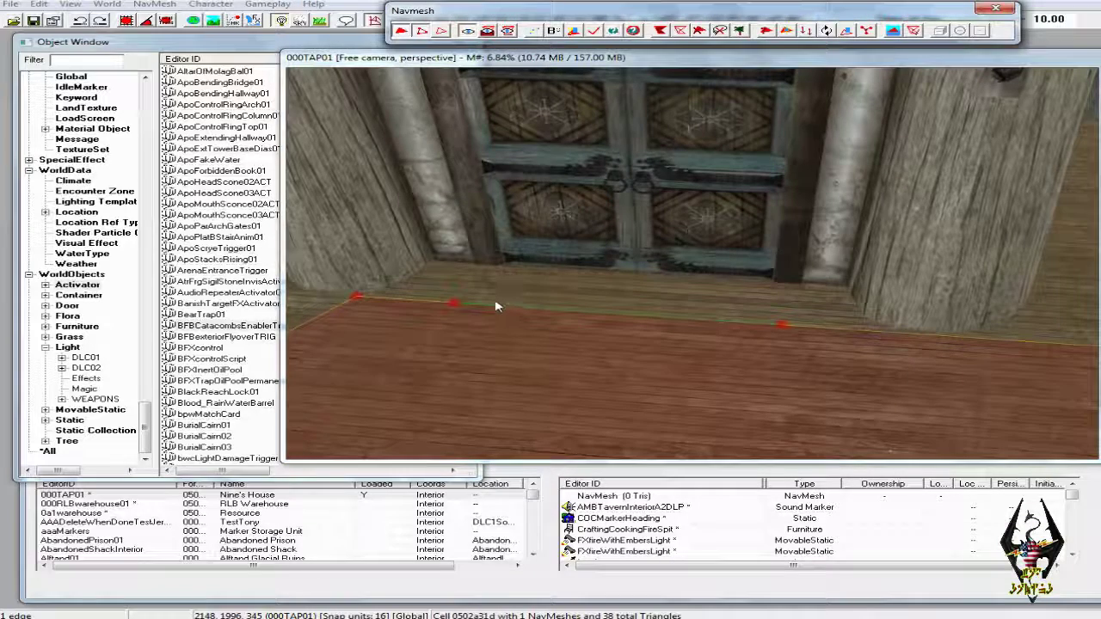
# Fill the floor up to these doors with two triangles, adding vertices at both lower corners of the door frame.
pyautogui.click(454, 305)
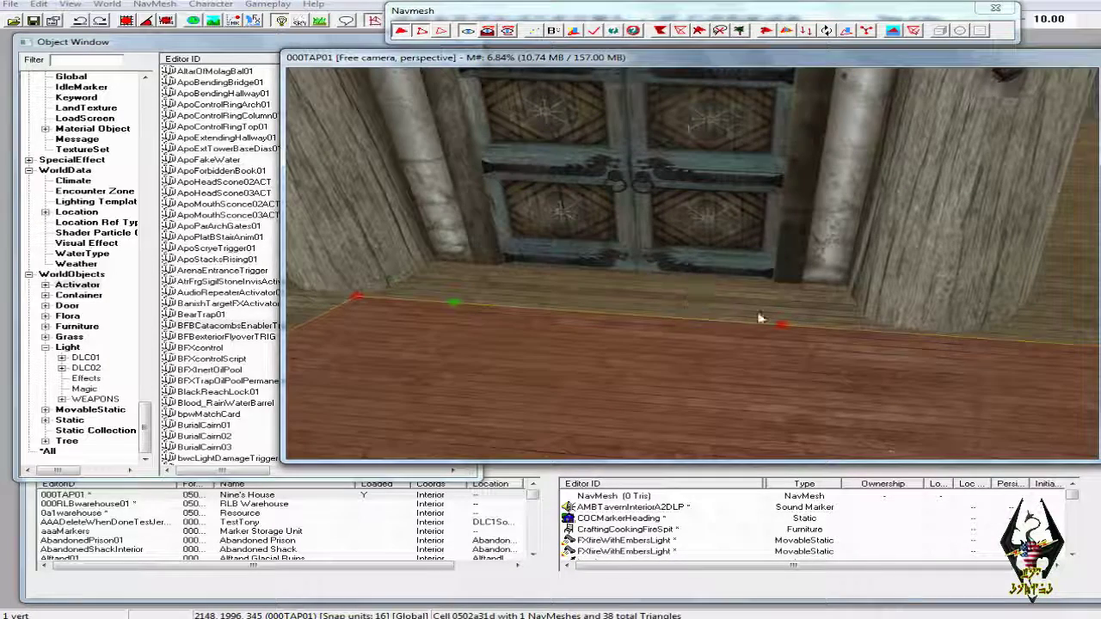
pyautogui.keyDown('ctrl'); pyautogui.click(783, 325); pyautogui.keyUp('ctrl')
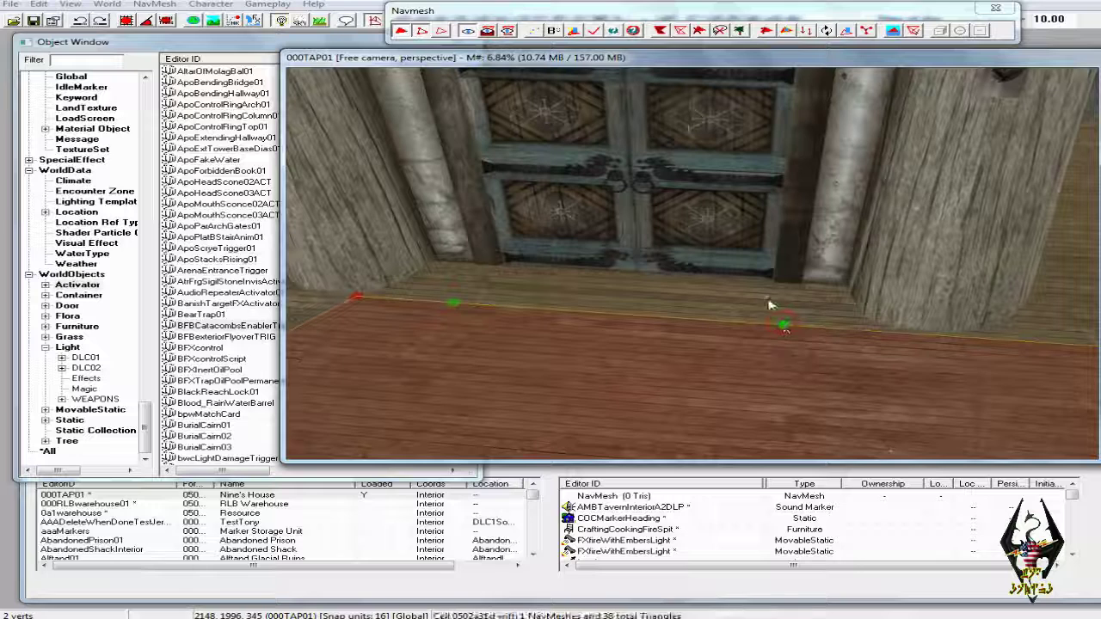
pyautogui.keyDown('ctrl'); pyautogui.rightClick(766, 286); pyautogui.keyUp('ctrl')
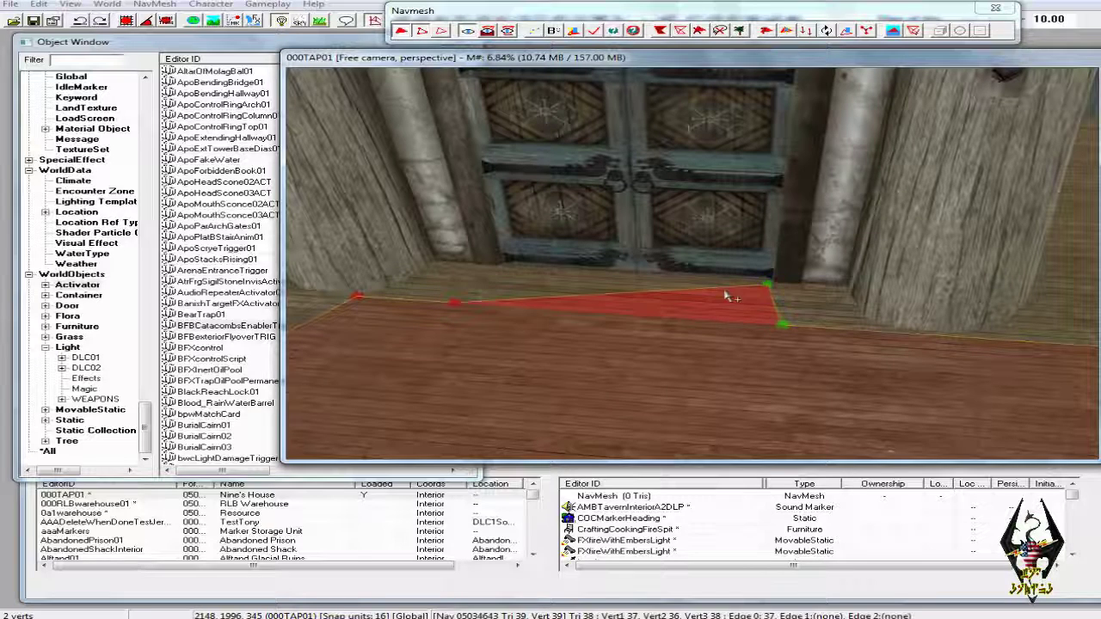
pyautogui.click(455, 303)
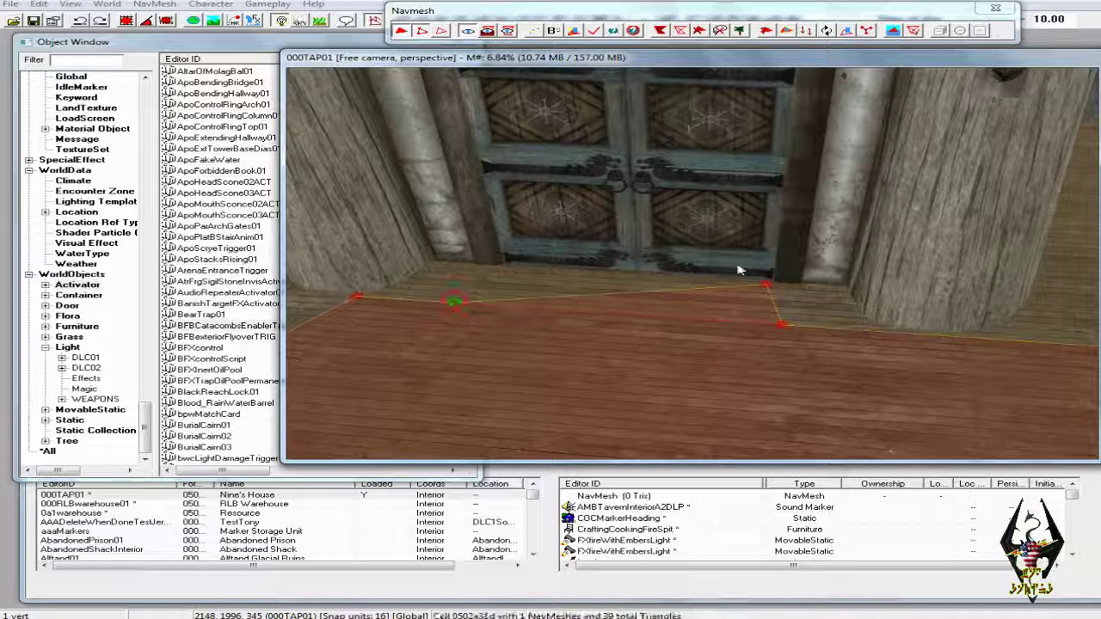
pyautogui.keyDown('ctrl'); pyautogui.click(766, 286); pyautogui.keyUp('ctrl')
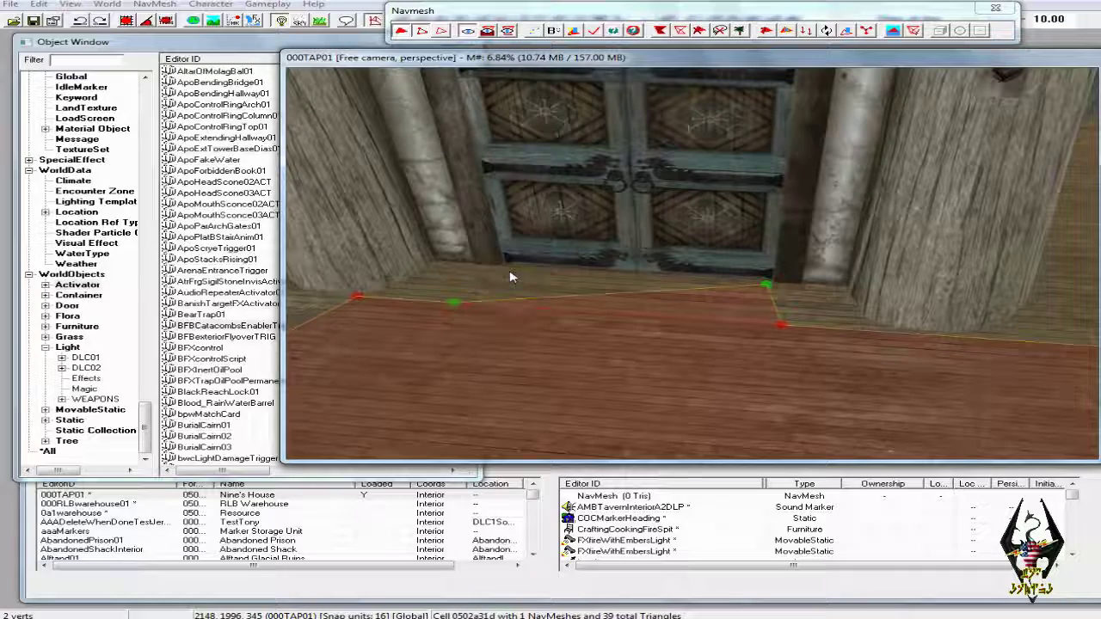
pyautogui.keyDown('ctrl'); pyautogui.rightClick(508, 268); pyautogui.keyUp('ctrl')
pyautogui.press('shift')
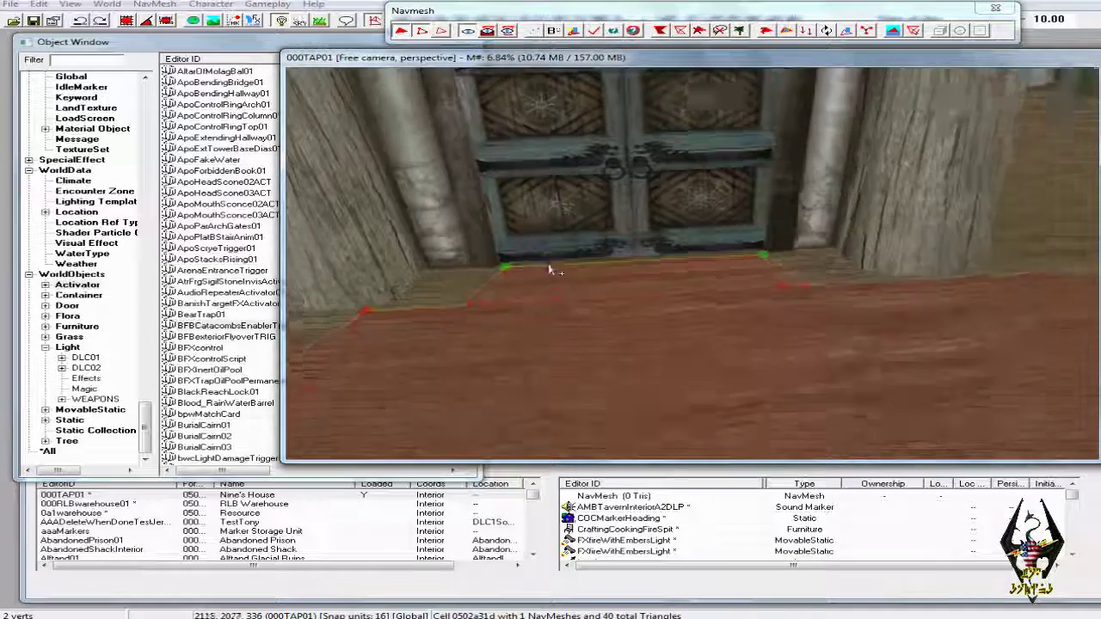
# Split the open edge across the alcove's entrance with two vertices, one beside each entrance post, using edge selection.
pyautogui.moveTo(554, 270); pyautogui.dragTo(511, 277, button='middle')
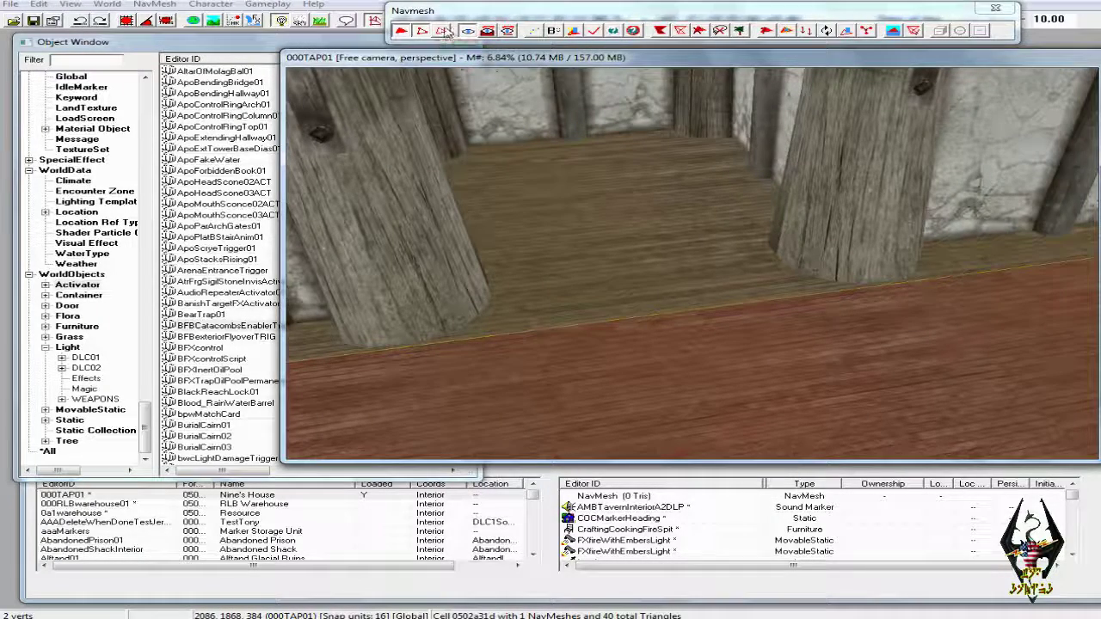
pyautogui.click(481, 337)
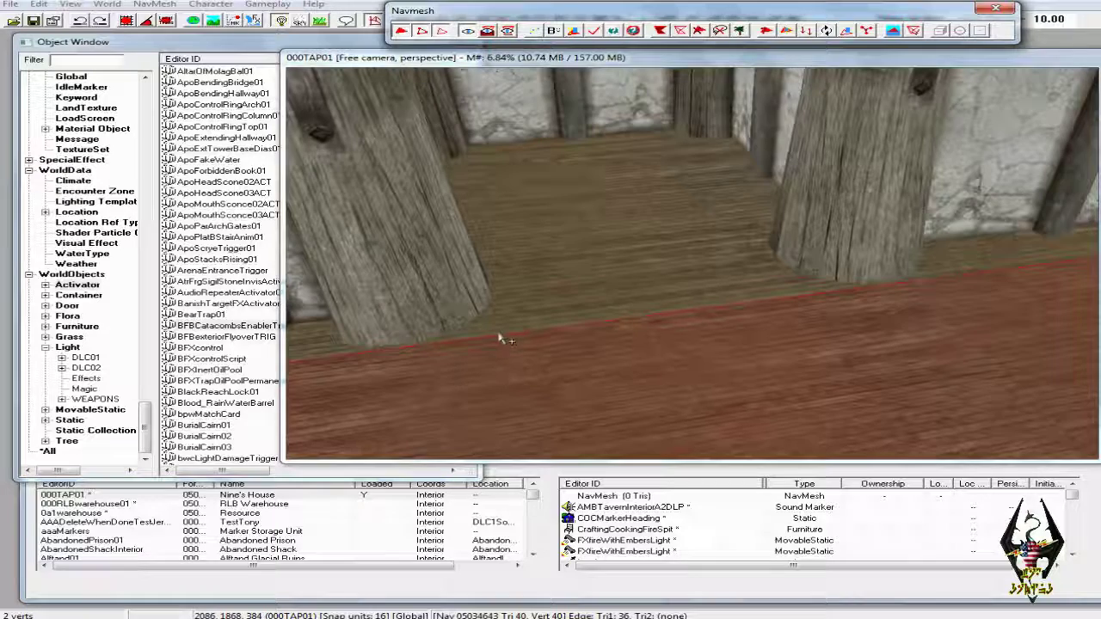
pyautogui.keyDown('ctrl'); pyautogui.rightClick(498, 335); pyautogui.keyUp('ctrl')
pyautogui.click(786, 307)
pyautogui.click(803, 298)
pyautogui.keyDown('ctrl'); pyautogui.rightClick(804, 296); pyautogui.keyUp('ctrl')
pyautogui.click(697, 223)
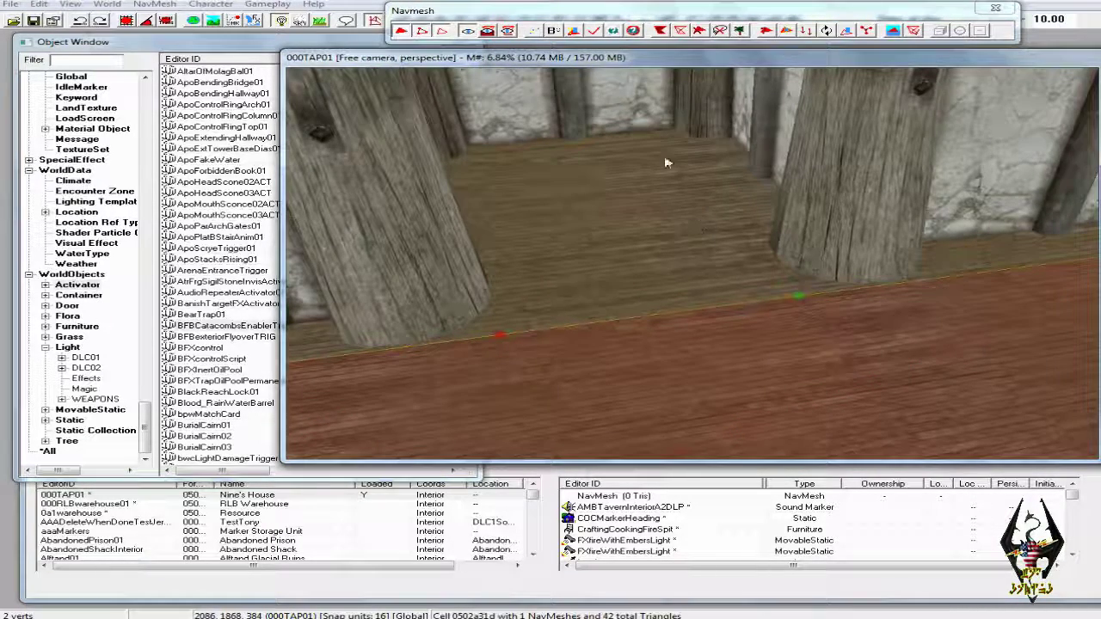
# Split the open edge across the opposite alcove's entrance with a vertex beside each entrance post.
pyautogui.keyDown('shift'); pyautogui.moveTo(567, 112); pyautogui.dragTo(737, 175, button='middle'); pyautogui.keyUp('shift')
pyautogui.scroll(3, 697, 165)
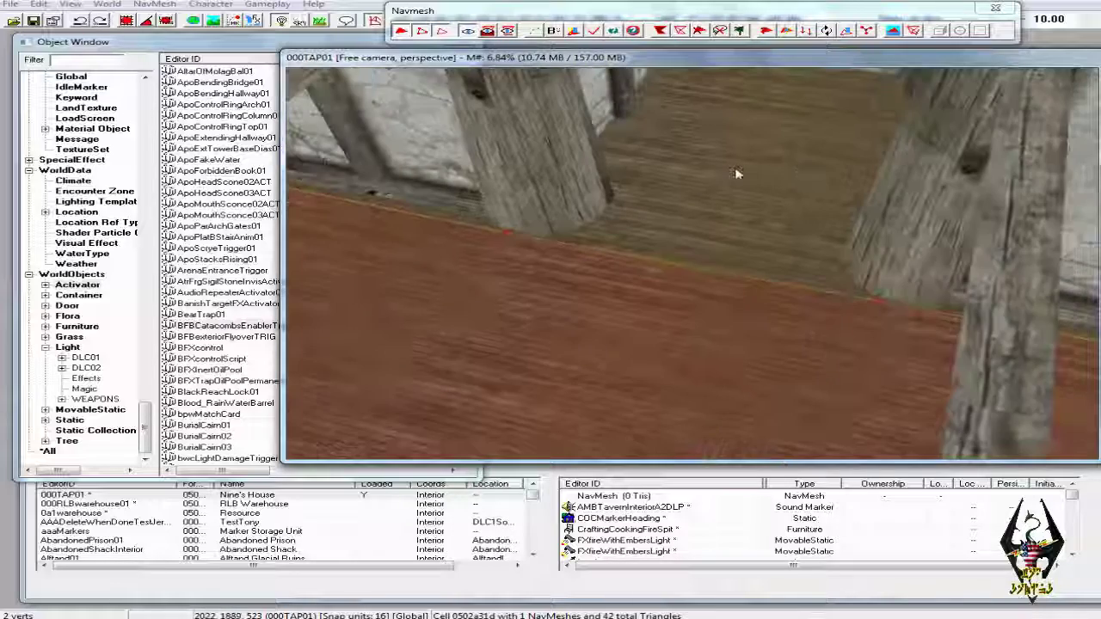
pyautogui.scroll(2, 737, 175)
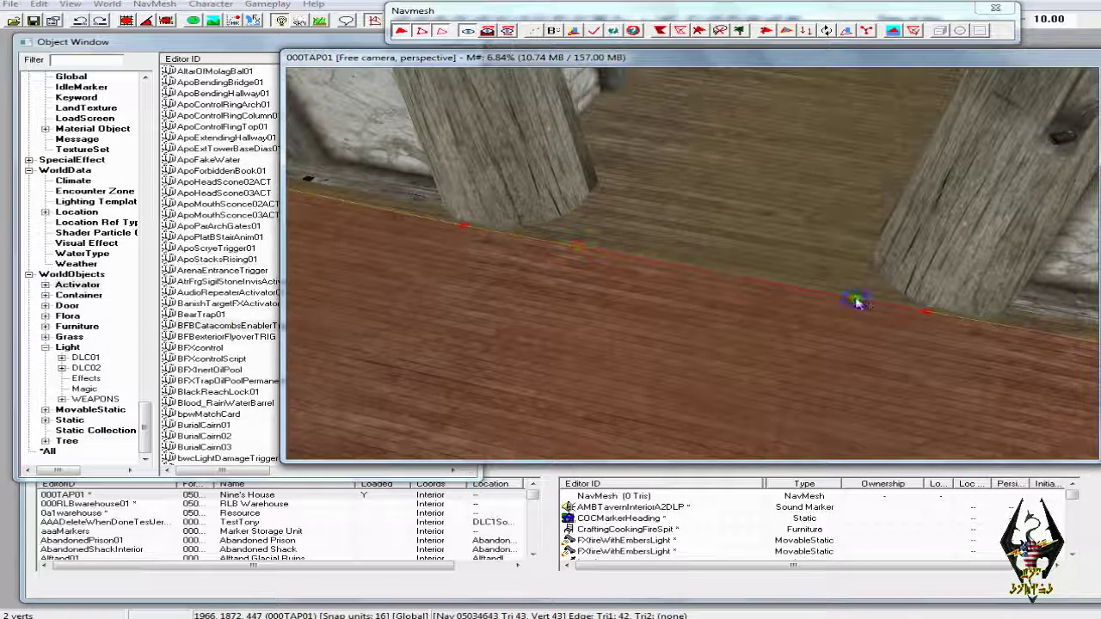
# Using vertex selection, extend the navmesh from the first alcove's two entrance vertices with two triangles, adding vertices at its back posts.
pyautogui.keyDown('shift'); pyautogui.moveTo(811, 278); pyautogui.dragTo(549, 326, button='middle'); pyautogui.keyUp('shift')
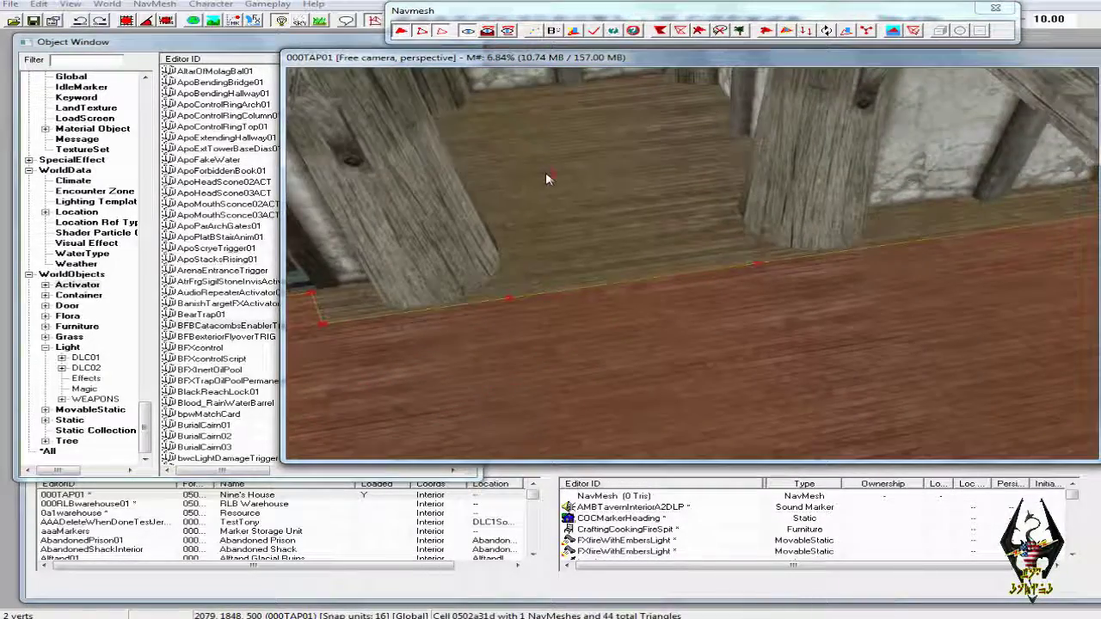
pyautogui.click(546, 175)
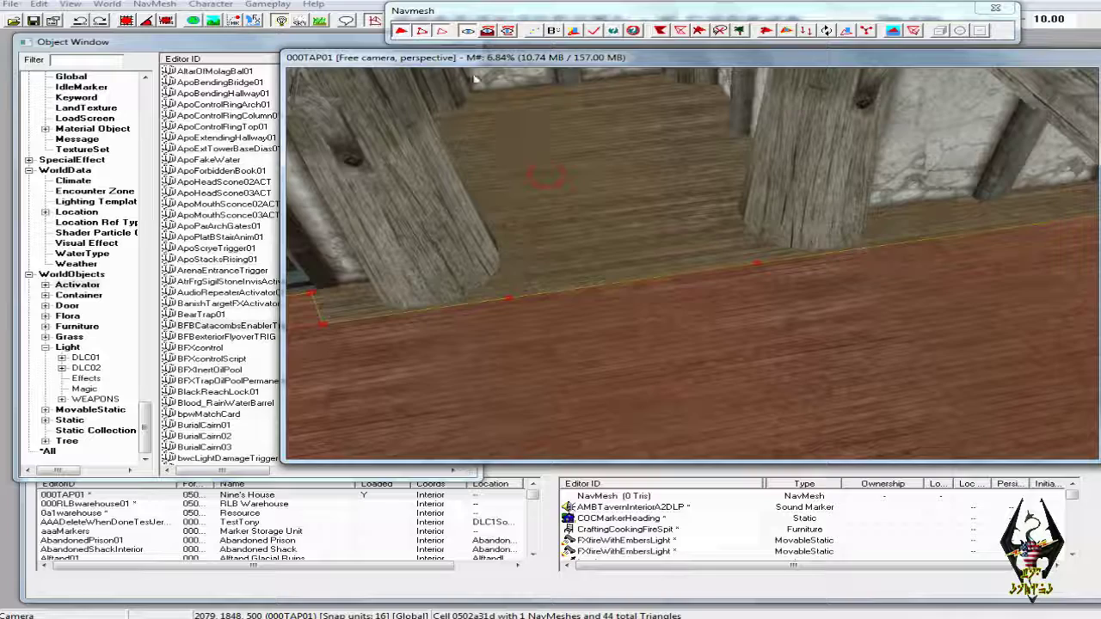
pyautogui.click(441, 31)
pyautogui.click(508, 298)
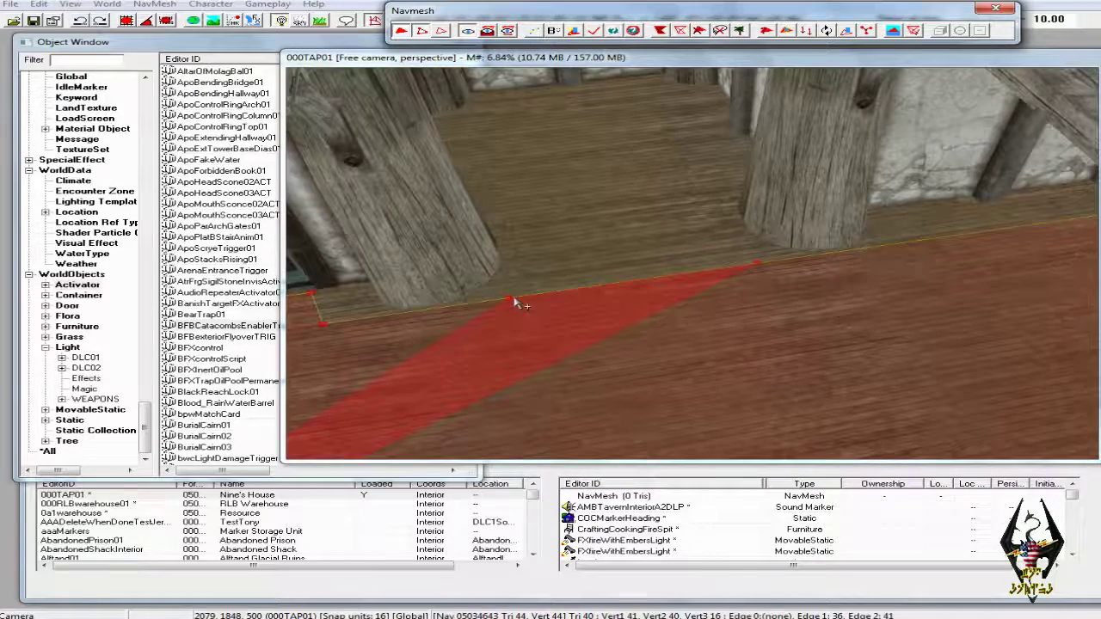
pyautogui.keyDown('ctrl'); pyautogui.click(760, 265); pyautogui.keyUp('ctrl')
pyautogui.keyDown('shift'); pyautogui.moveTo(760, 266); pyautogui.dragTo(692, 258, button='middle'); pyautogui.keyUp('shift')
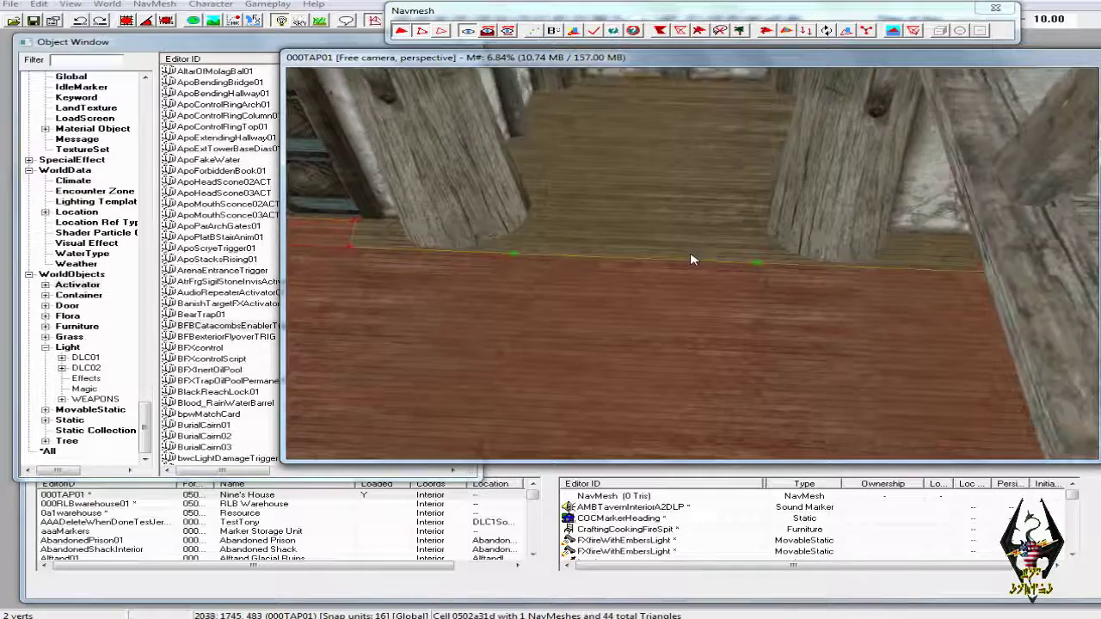
pyautogui.scroll(3, 628, 146)
pyautogui.scroll(-5, 632, 150)
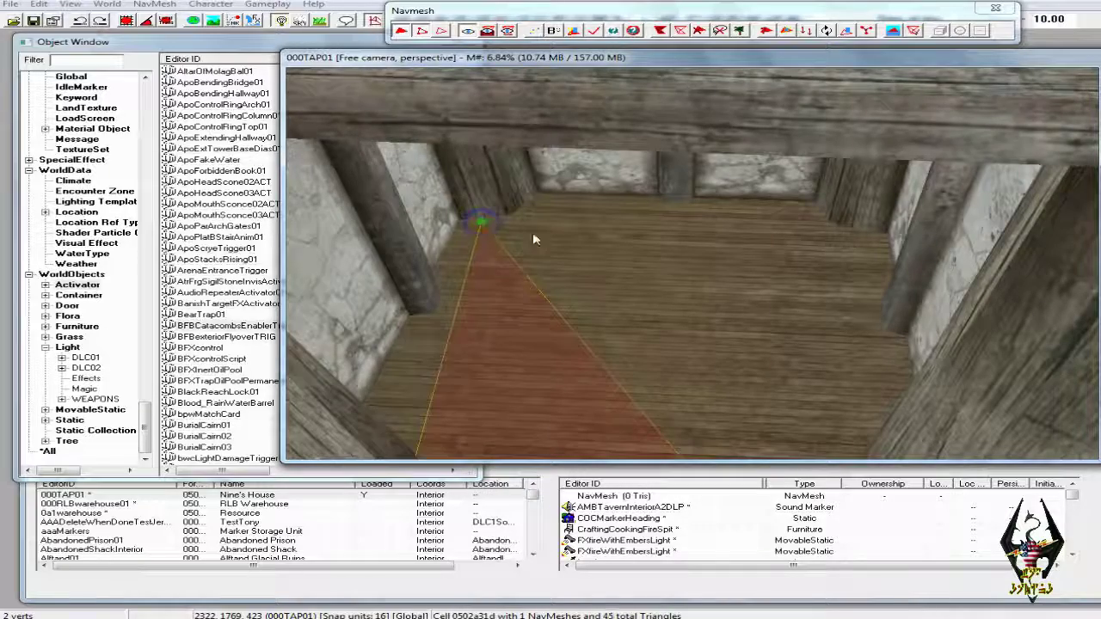
pyautogui.scroll(-4, 597, 260)
pyautogui.keyDown('shift'); pyautogui.moveTo(605, 261); pyautogui.dragTo(612, 250, button='middle'); pyautogui.keyUp('shift')
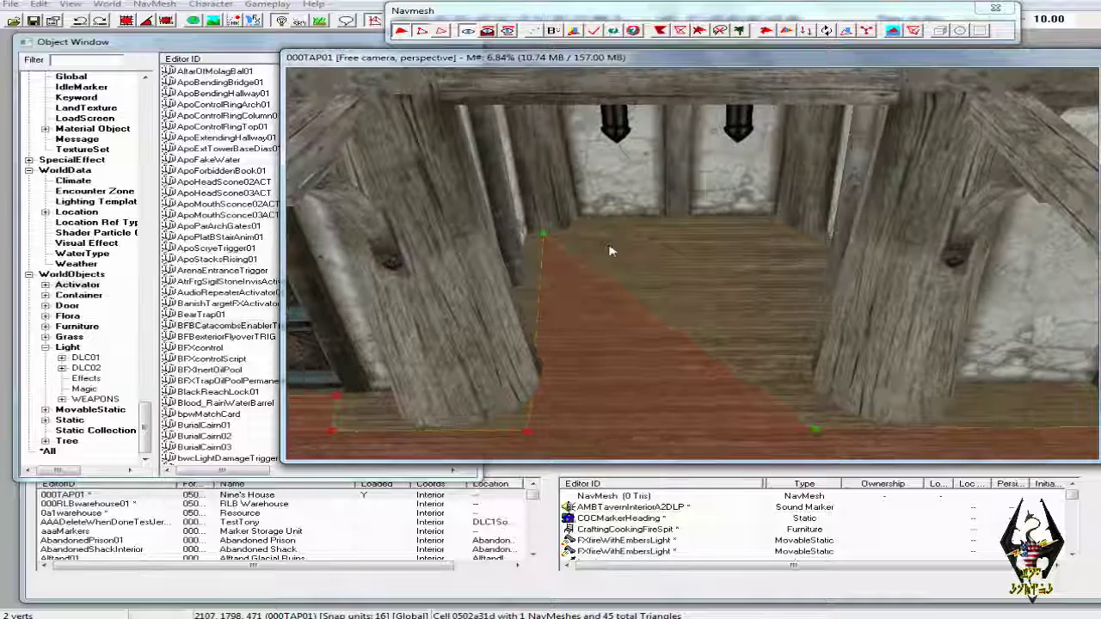
pyautogui.keyDown('ctrl'); pyautogui.rightClick(776, 230); pyautogui.keyUp('ctrl')
# Extend the navmesh into the opposite alcove from its two entrance vertices with two triangles reaching new vertices at the back posts.
pyautogui.keyDown('shift'); pyautogui.moveTo(590, 361); pyautogui.dragTo(356, 352, button='middle'); pyautogui.keyUp('shift')
pyautogui.click(356, 352)
pyautogui.keyDown('shift'); pyautogui.moveTo(442, 312); pyautogui.dragTo(464, 360, button='middle'); pyautogui.keyUp('shift')
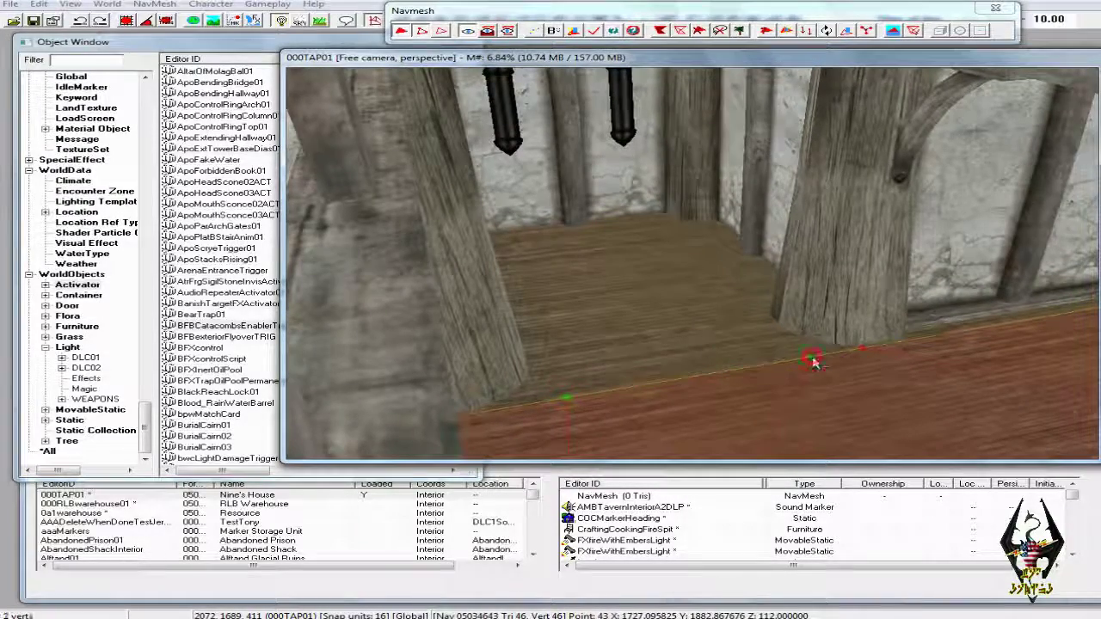
pyautogui.keyDown('shift'); pyautogui.moveTo(788, 361); pyautogui.dragTo(729, 367, button='middle'); pyautogui.keyUp('shift')
pyautogui.scroll(3, 729, 367)
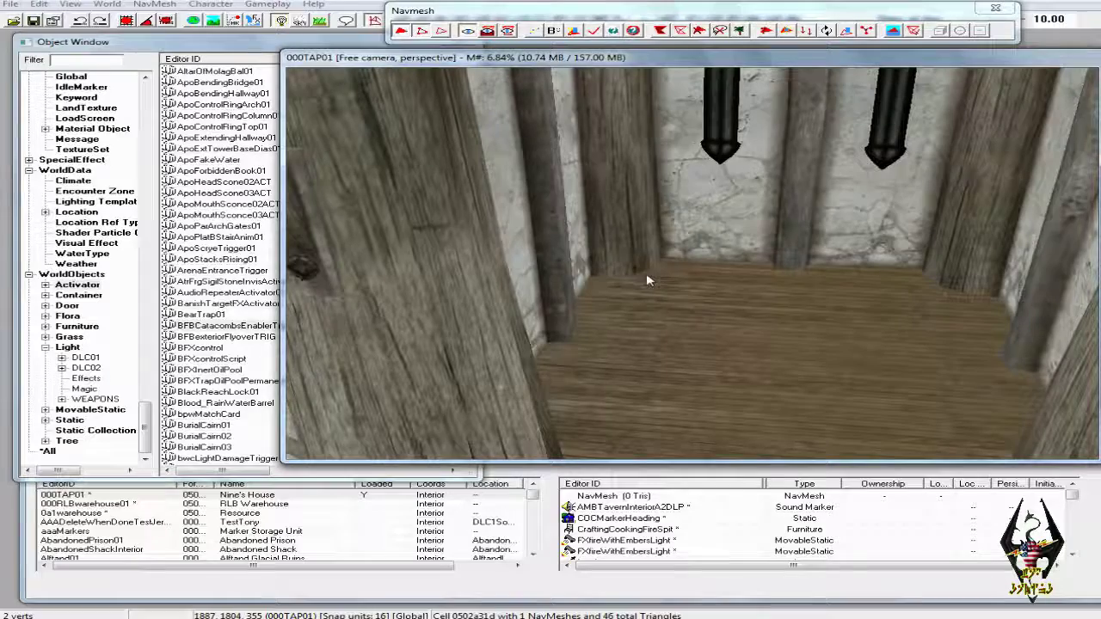
pyautogui.scroll(-4, 927, 302)
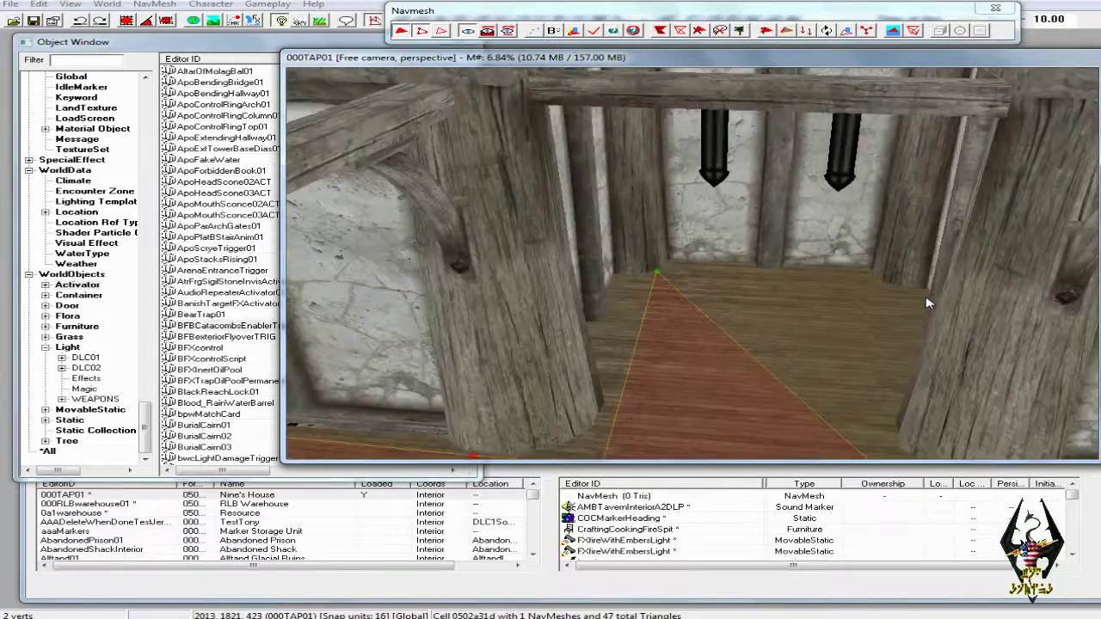
pyautogui.scroll(4, 927, 302)
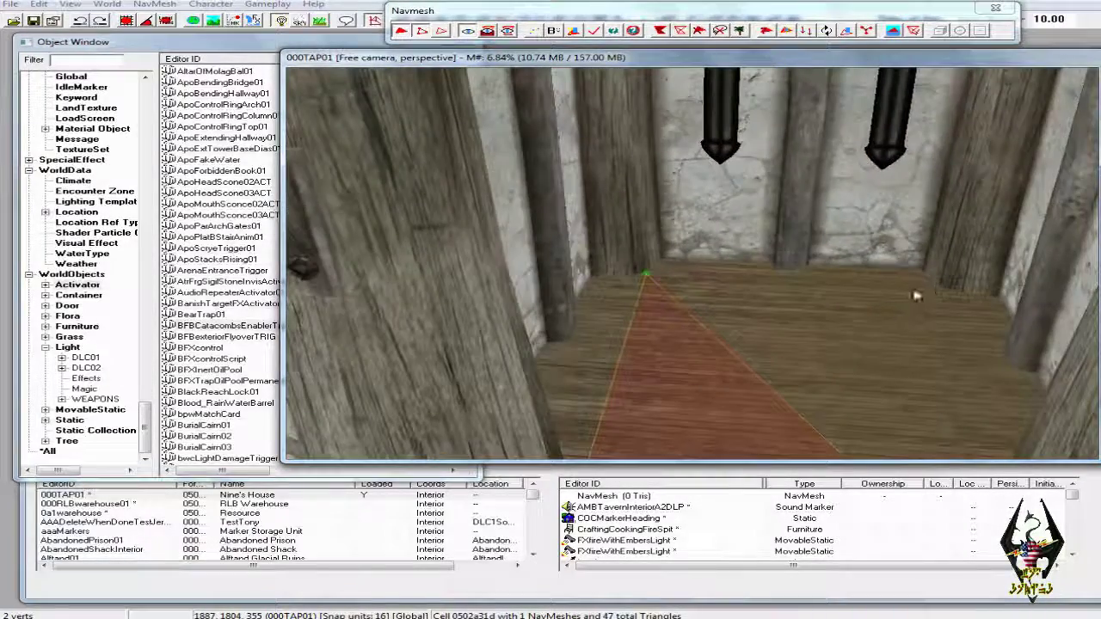
pyautogui.scroll(-2, 928, 288)
pyautogui.keyDown('shift'); pyautogui.moveTo(929, 290); pyautogui.dragTo(899, 325, button='middle'); pyautogui.keyUp('shift')
# Select the two navmesh vertices in front of the double doors and add a triangle reaching the door frame's foot on the doors' far side.
pyautogui.scroll(5, 934, 324)
pyautogui.scroll(1, 929, 323)
pyautogui.scroll(2, 787, 331)
pyautogui.keyDown('shift'); pyautogui.moveTo(755, 330); pyautogui.dragTo(737, 334, button='middle'); pyautogui.keyUp('shift')
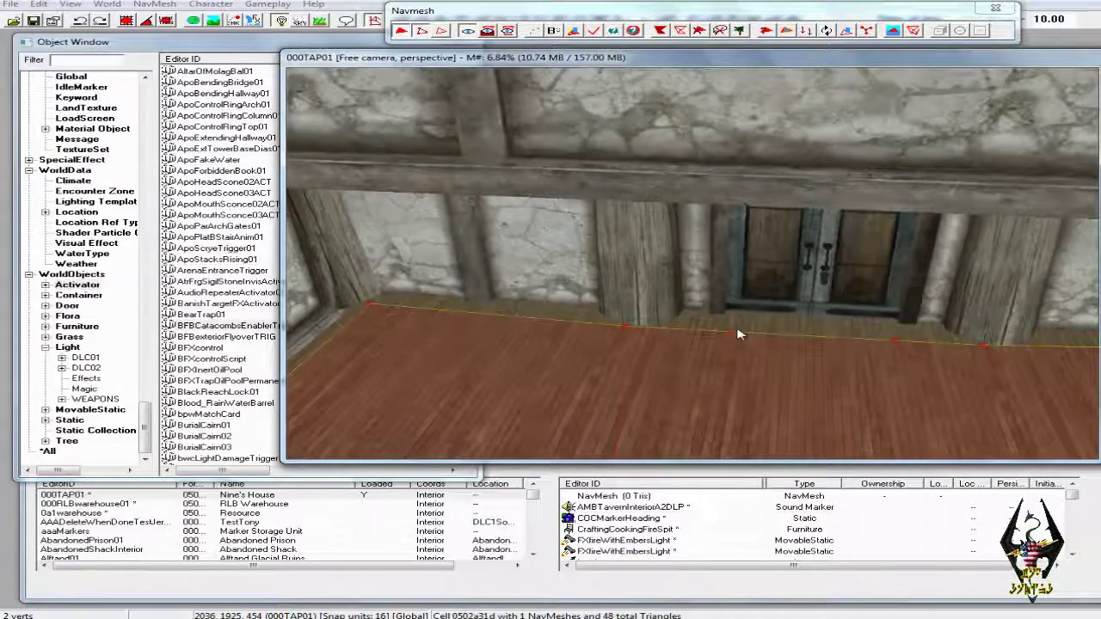
pyautogui.click(739, 326)
pyautogui.click(728, 338)
pyautogui.click(732, 333)
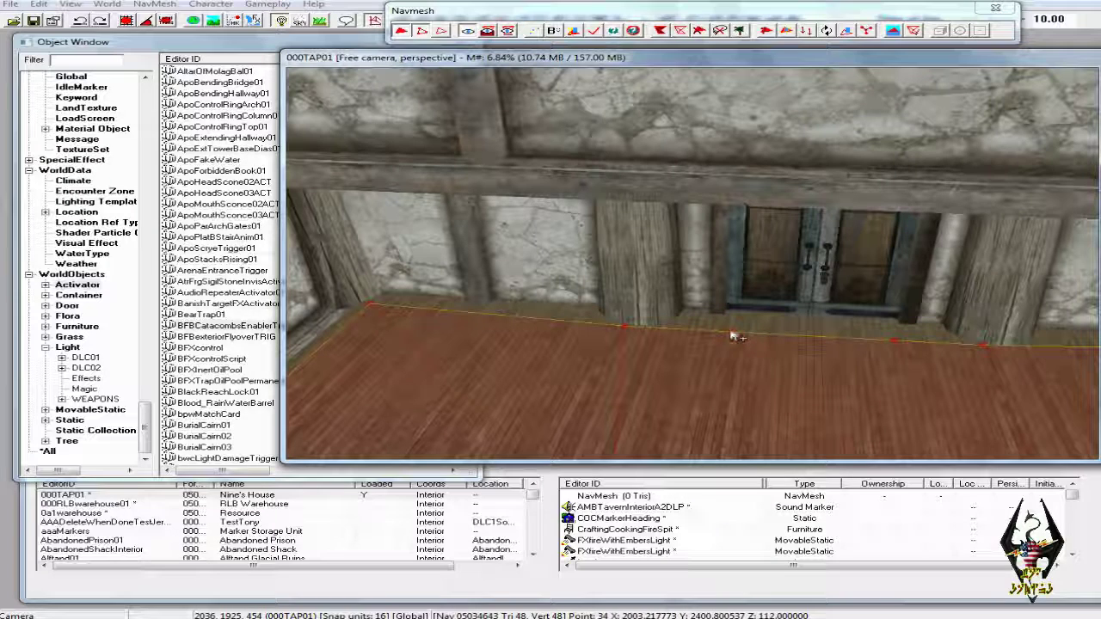
pyautogui.keyDown('ctrl'); pyautogui.click(894, 342); pyautogui.keyUp('ctrl')
pyautogui.keyDown('shift'); pyautogui.moveTo(893, 340); pyautogui.dragTo(795, 335, button='middle'); pyautogui.keyUp('shift')
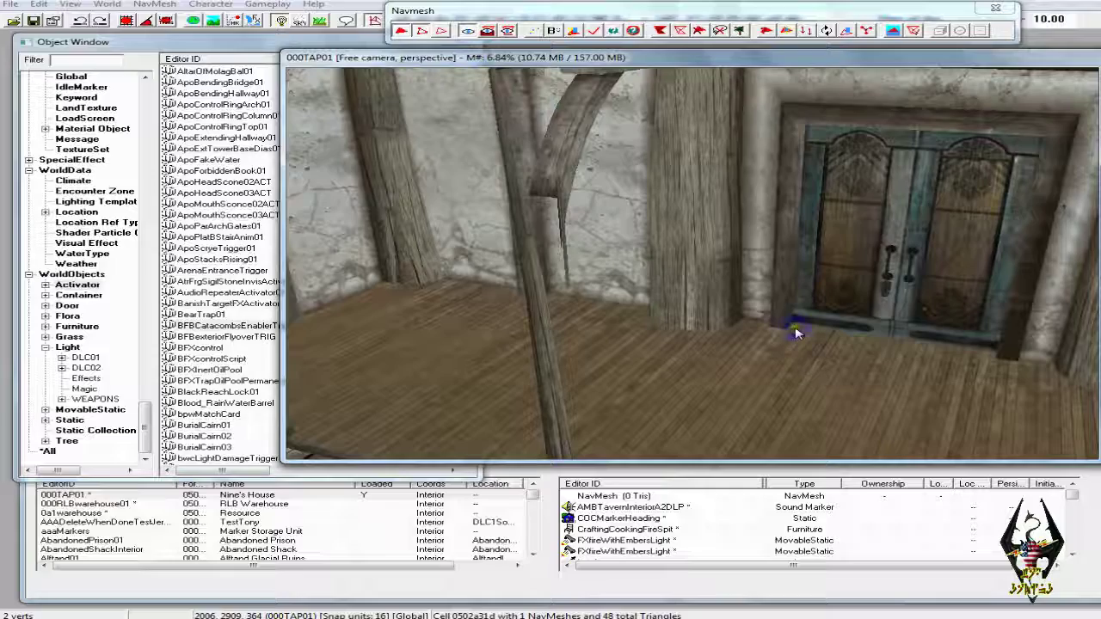
pyautogui.keyDown('shift'); pyautogui.moveTo(796, 335); pyautogui.dragTo(950, 376, button='middle'); pyautogui.keyUp('shift')
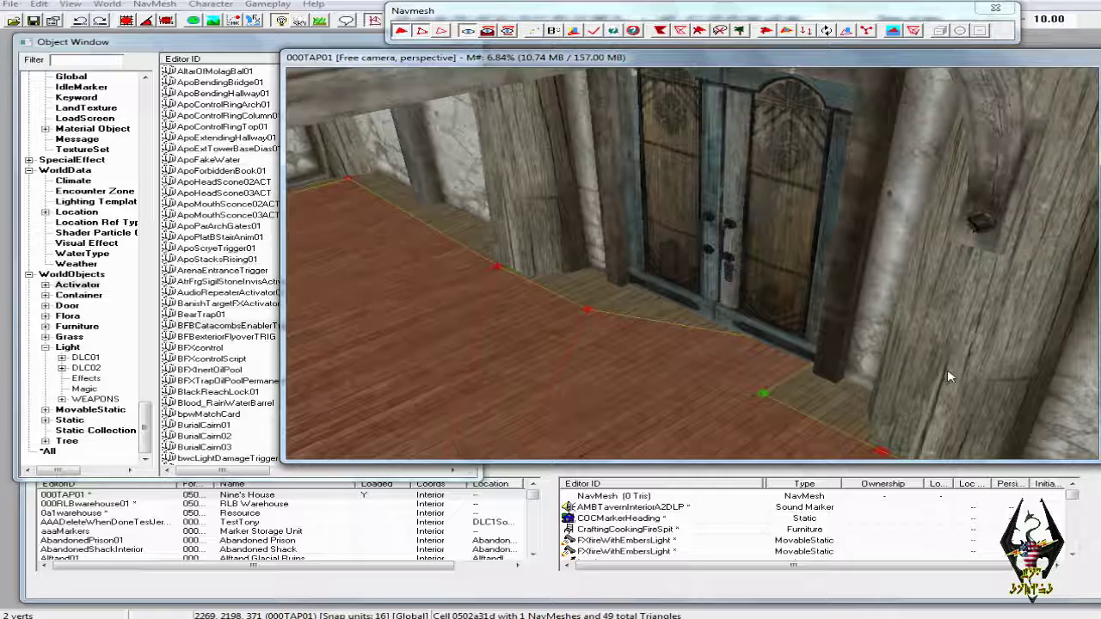
# Complete the doorway's navmesh with a second triangle reaching the opposite foot of the door frame, in the room behind the doors.
pyautogui.click(586, 308)
pyautogui.keyDown('shift'); pyautogui.moveTo(647, 318); pyautogui.dragTo(491, 307, button='middle'); pyautogui.keyUp('shift')
pyautogui.keyDown('ctrl'); pyautogui.click(493, 420); pyautogui.keyUp('ctrl')
pyautogui.keyDown('shift'); pyautogui.moveTo(515, 419); pyautogui.dragTo(713, 412, button='middle'); pyautogui.keyUp('shift')
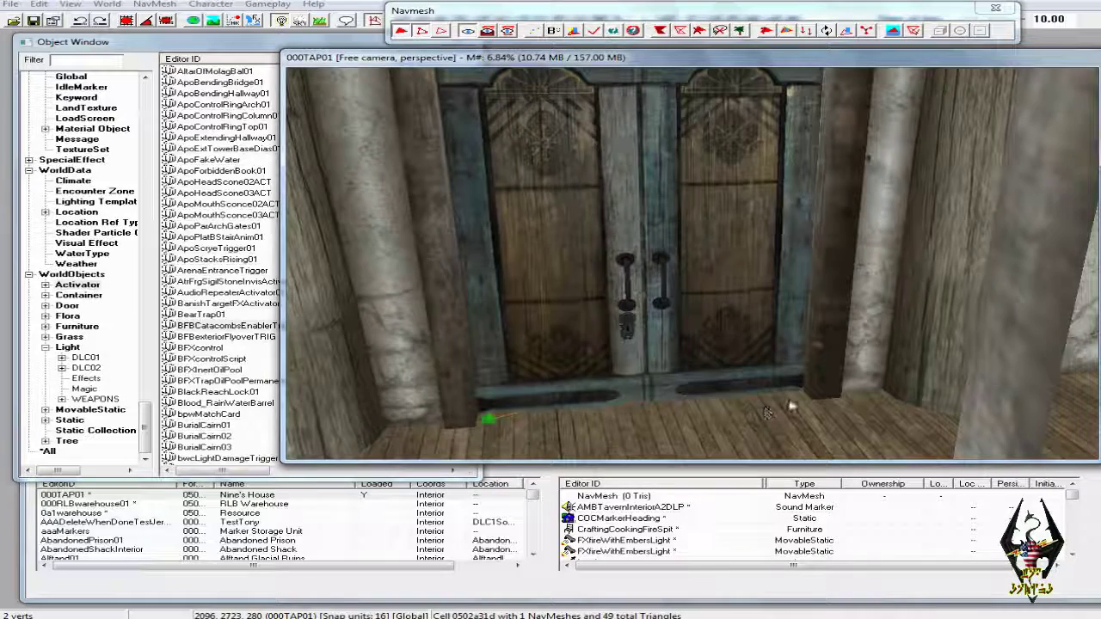
pyautogui.keyDown('shift'); pyautogui.moveTo(803, 404); pyautogui.dragTo(662, 417, button='middle'); pyautogui.keyUp('shift')
pyautogui.keyDown('shift'); pyautogui.moveTo(637, 415); pyautogui.dragTo(479, 421, button='middle'); pyautogui.keyUp('shift')
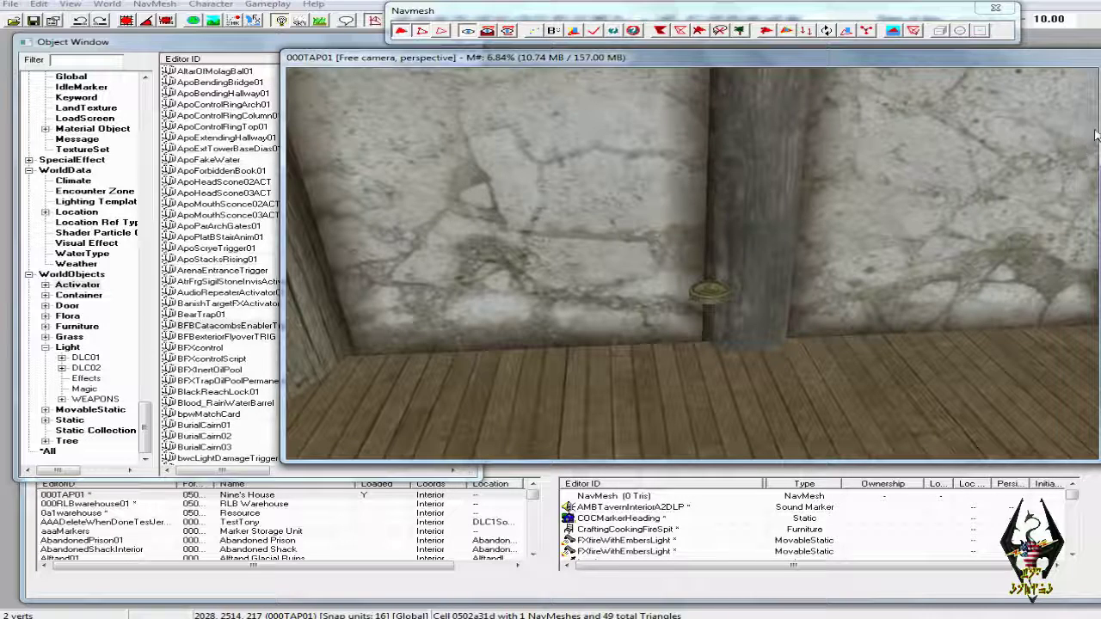
# Leave navmesh editing and delete the floating JewelryRingGold in front of the wall post behind the doors.
pyautogui.click(994, 10)
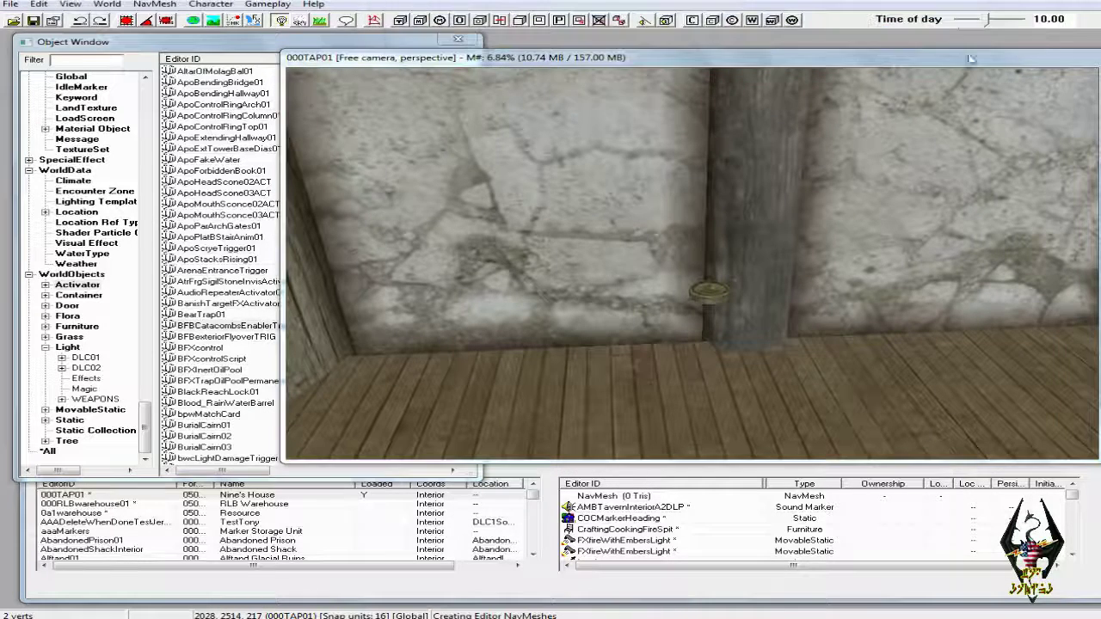
pyautogui.click(718, 296)
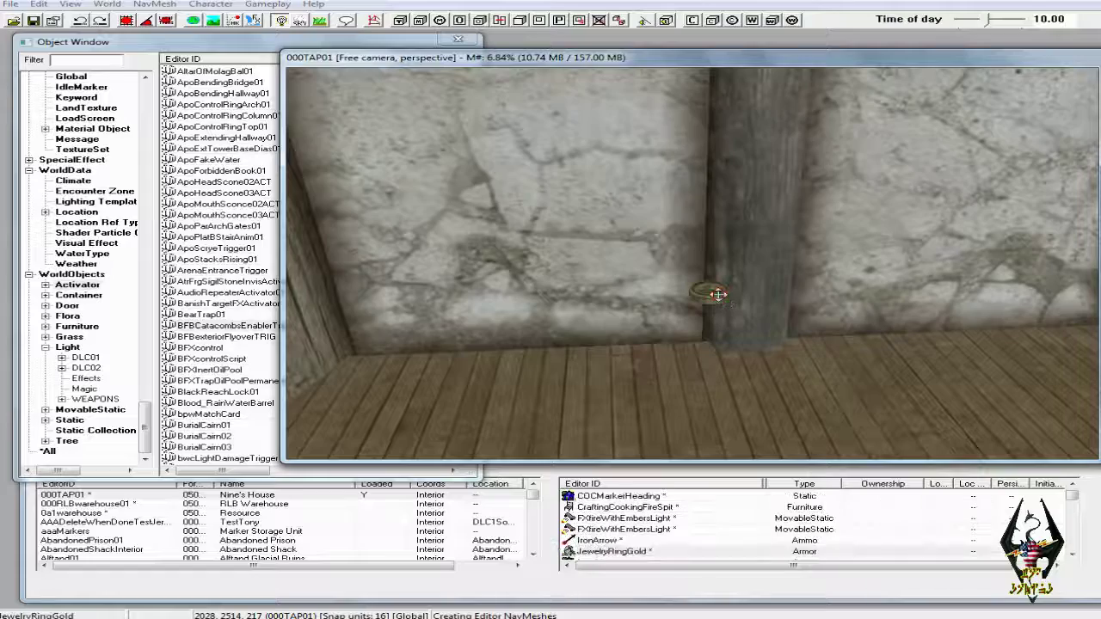
pyautogui.press('Delete')
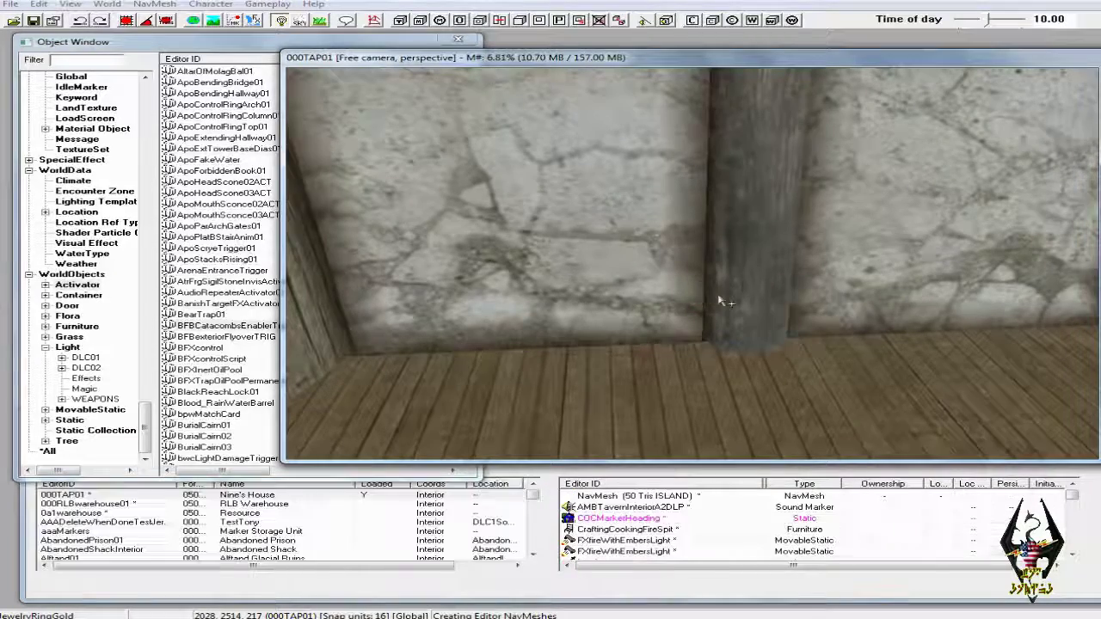
pyautogui.moveTo(719, 299)
pyautogui.keyDown('shift'); pyautogui.mouseDown(button='middle')
pyautogui.moveTo(803, 301)
pyautogui.moveTo(847, 289)
pyautogui.moveTo(644, 305)
pyautogui.moveTo(611, 296)
pyautogui.moveTo(718, 299)
pyautogui.mouseUp(button='middle'); pyautogui.keyUp('shift')
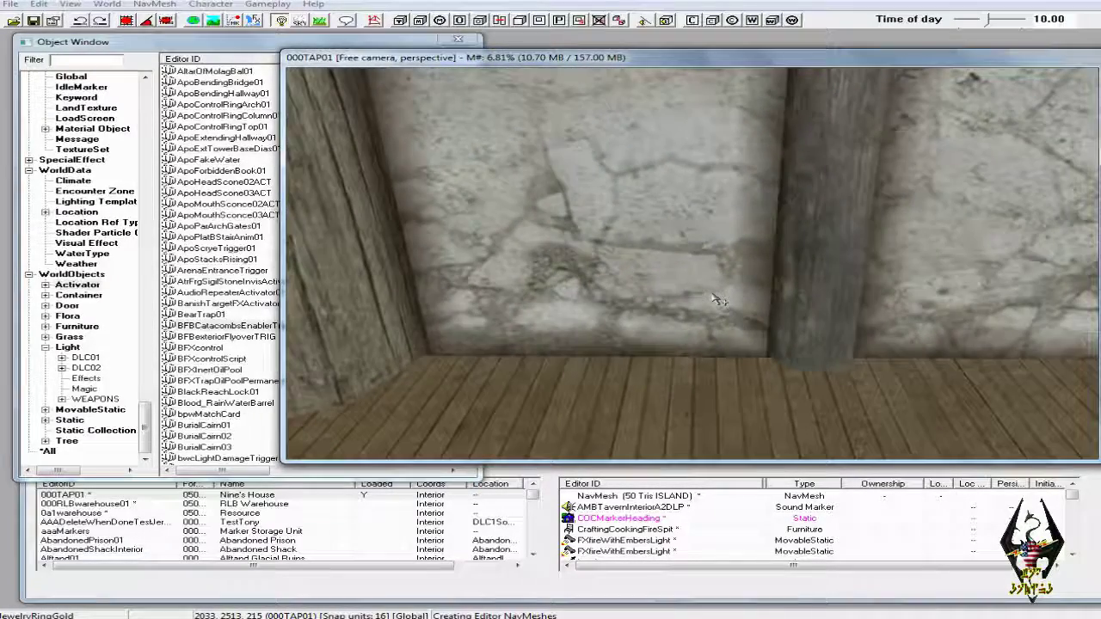
# Resume navmesh editing and extend the mesh from the doorway's two rear vertices with two triangles reaching the wall posts opposite the doors.
pyautogui.click(374, 20)
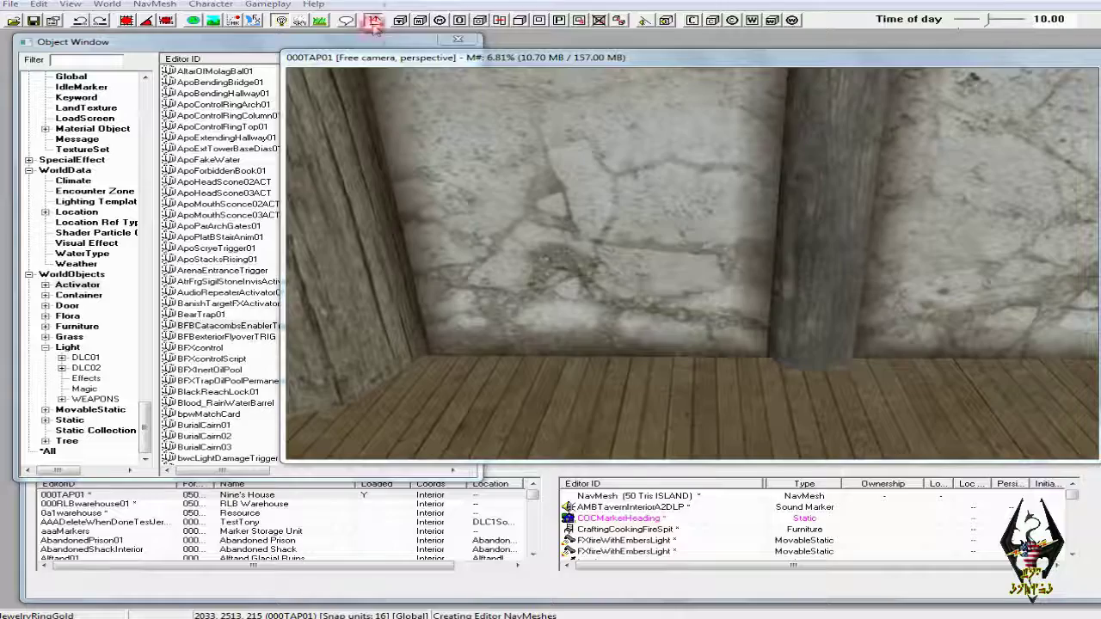
pyautogui.click(560, 307)
pyautogui.keyDown('shift'); pyautogui.moveTo(560, 307); pyautogui.dragTo(565, 360, button='middle'); pyautogui.keyUp('shift')
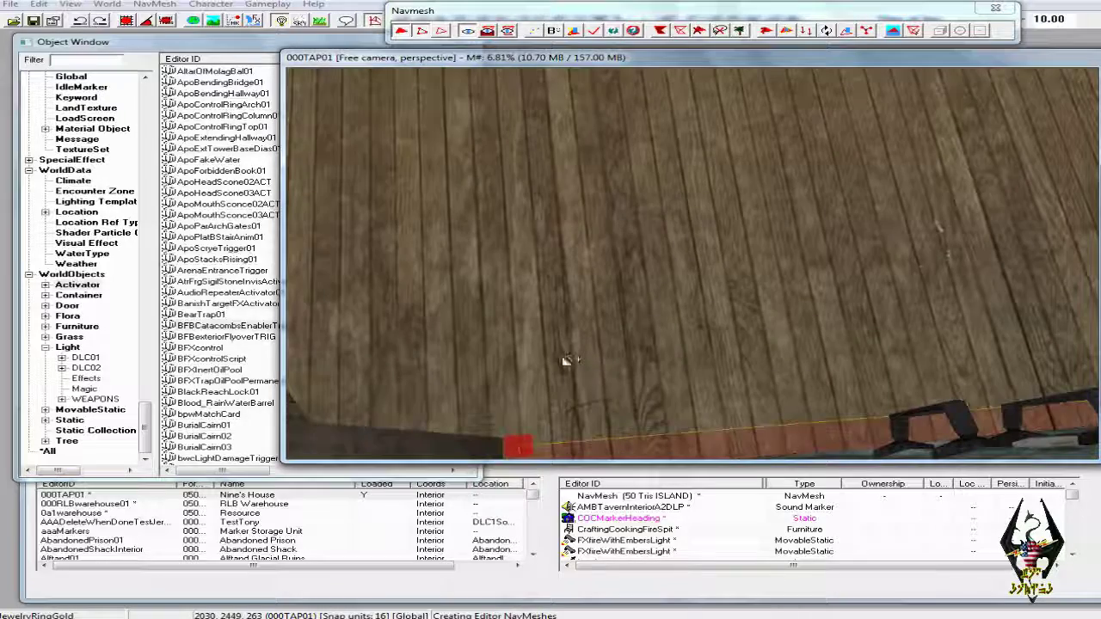
pyautogui.click(516, 440)
pyautogui.moveTo(628, 438); pyautogui.dragTo(599, 432, button='middle')
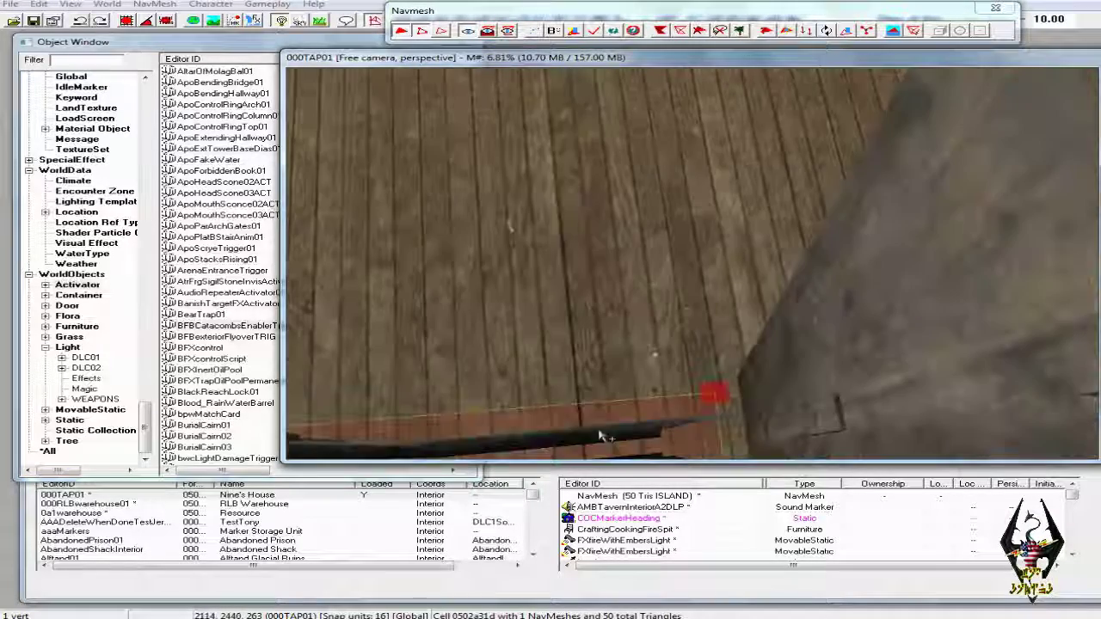
pyautogui.keyDown('ctrl'); pyautogui.click(722, 395); pyautogui.keyUp('ctrl')
pyautogui.moveTo(695, 361)
pyautogui.keyDown('shift'); pyautogui.mouseDown(button='middle')
pyautogui.moveTo(676, 318)
pyautogui.moveTo(681, 347)
pyautogui.moveTo(700, 349)
pyautogui.mouseUp(button='middle'); pyautogui.keyUp('shift')
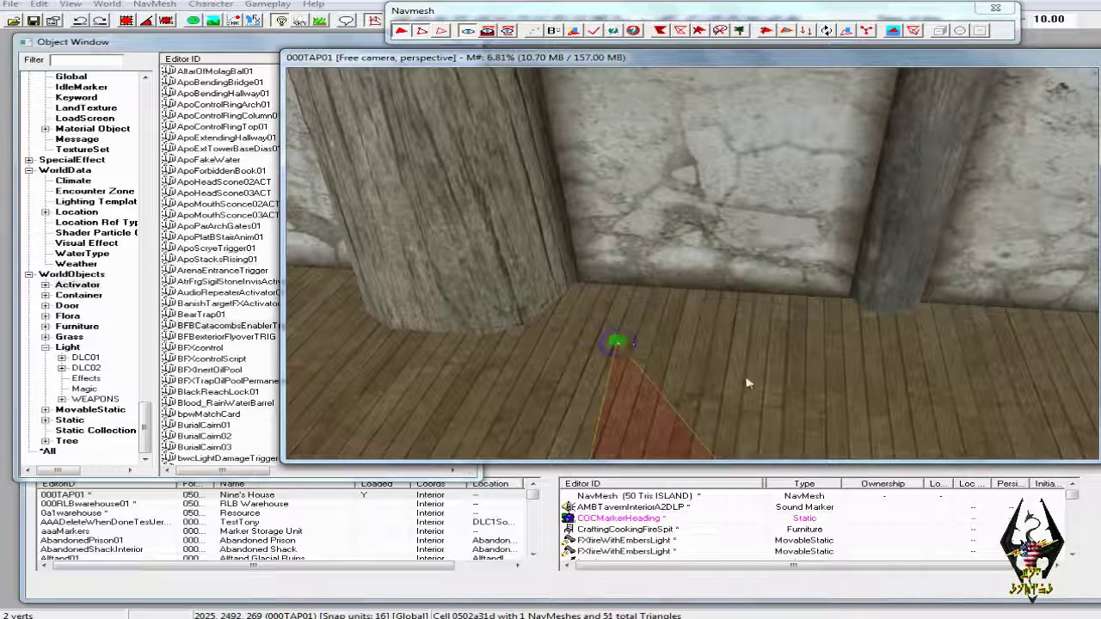
pyautogui.keyDown('shift'); pyautogui.moveTo(811, 385); pyautogui.dragTo(903, 396, button='middle'); pyautogui.keyUp('shift')
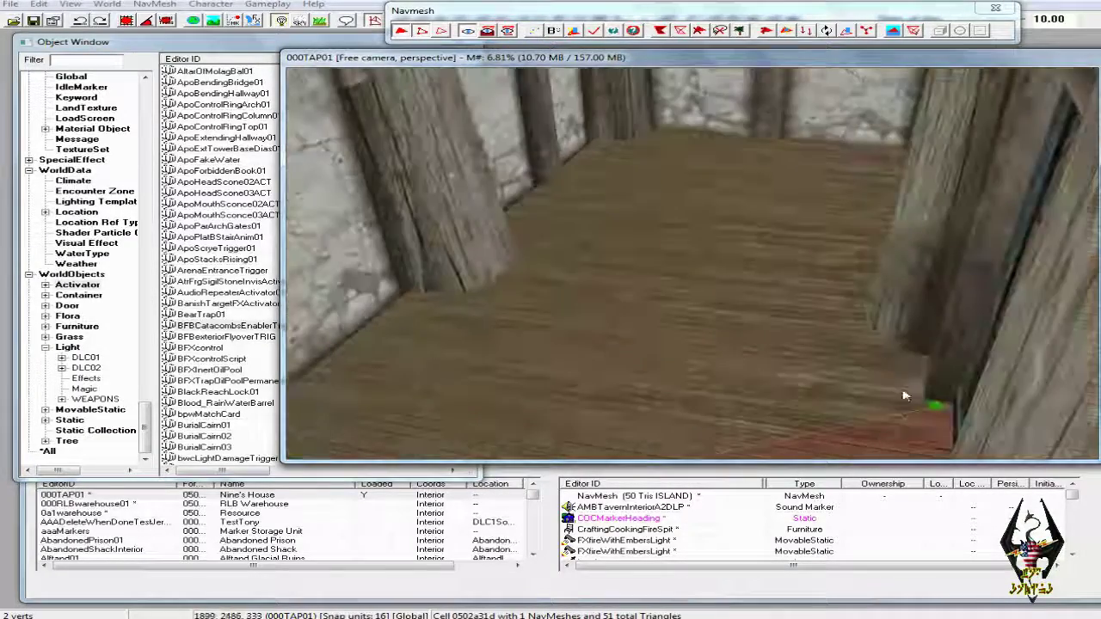
pyautogui.keyDown('ctrl'); pyautogui.rightClick(477, 297); pyautogui.keyUp('ctrl')
pyautogui.keyDown('shift'); pyautogui.moveTo(599, 315); pyautogui.dragTo(611, 317, button='middle'); pyautogui.keyUp('shift')
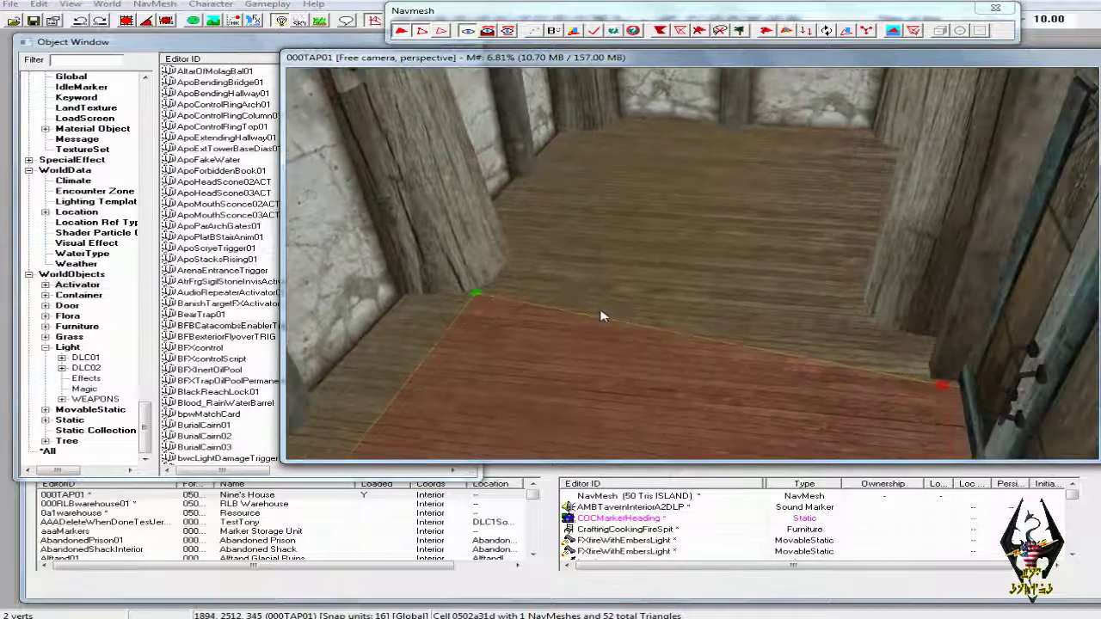
# Using edge selection, split the back room's two open side edges with a vertex beside the post nearest the doors on each side.
pyautogui.click(440, 32)
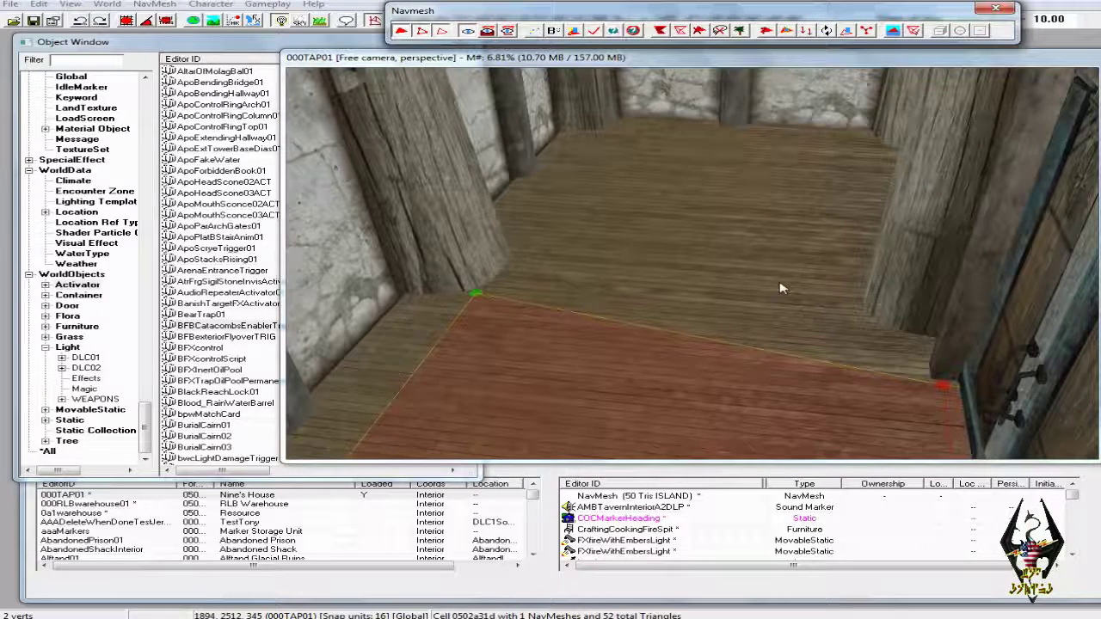
pyautogui.click(838, 368)
pyautogui.moveTo(834, 365); pyautogui.dragTo(562, 368, button='middle')
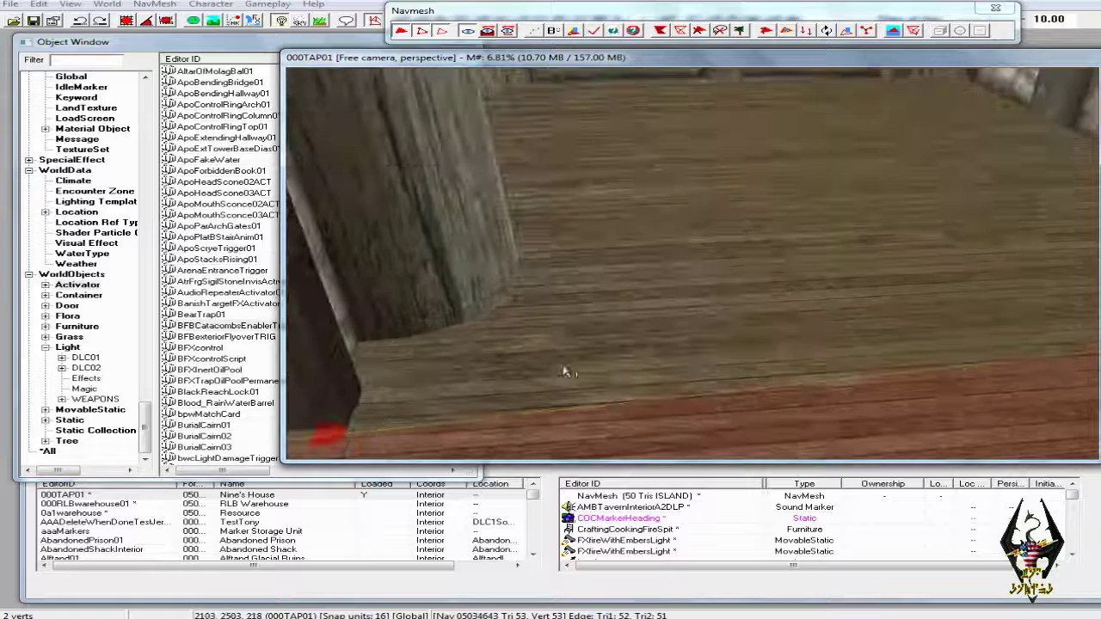
pyautogui.click(517, 423)
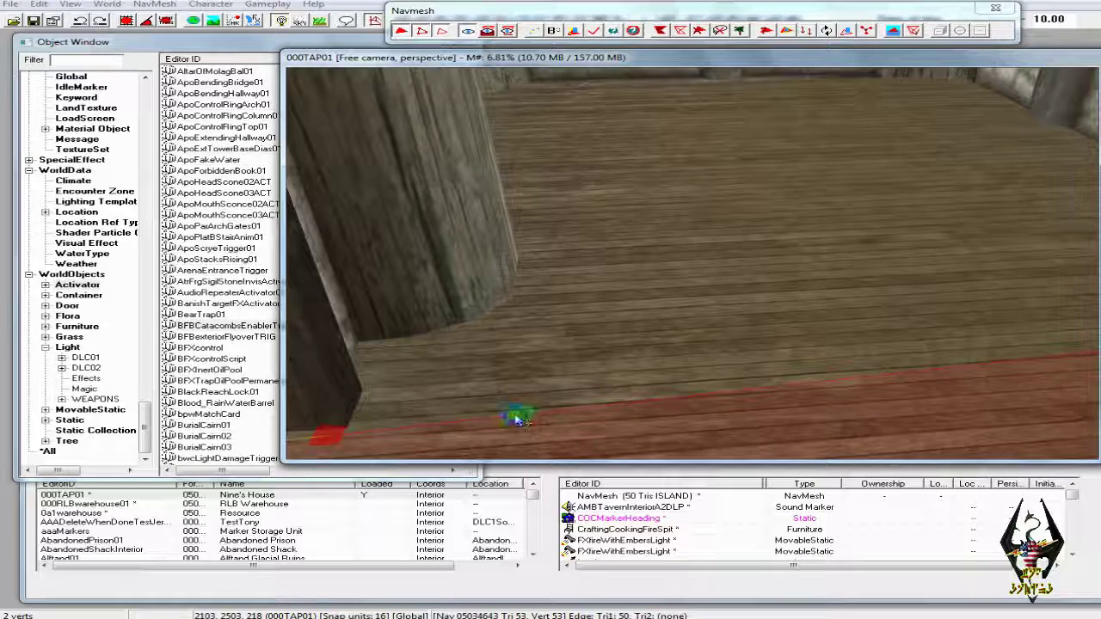
pyautogui.click(727, 228)
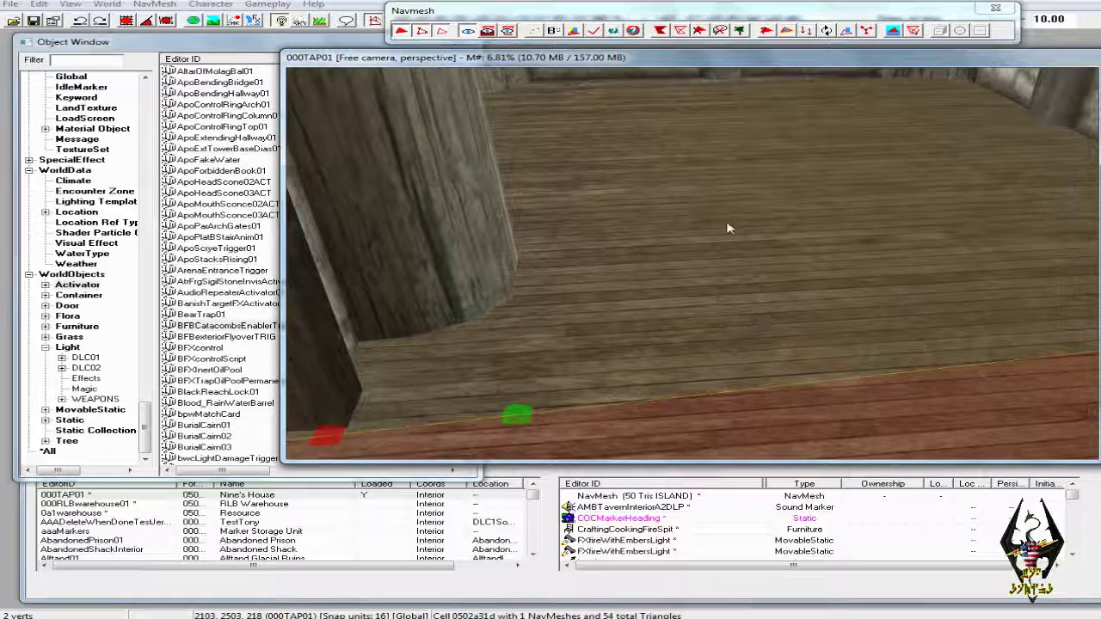
# Using vertex selection, extend the navmesh into one side alcove of the back room with two triangles reaching its back posts.
pyautogui.click(442, 32)
pyautogui.click(543, 413)
pyautogui.moveTo(679, 375); pyautogui.dragTo(703, 359, button='middle')
pyautogui.click(829, 379)
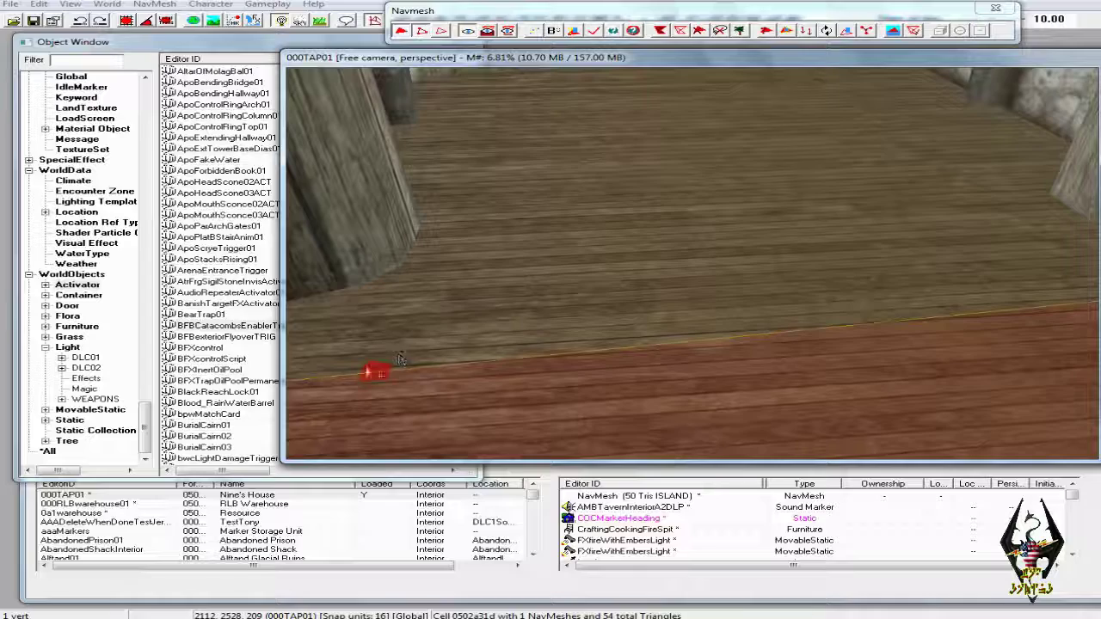
pyautogui.keyDown('ctrl'); pyautogui.click(371, 371); pyautogui.keyUp('ctrl')
pyautogui.moveTo(476, 265)
pyautogui.mouseDown(button='middle')
pyautogui.moveTo(475, 277)
pyautogui.moveTo(462, 273)
pyautogui.mouseUp(button='middle')
pyautogui.keyDown('ctrl'); pyautogui.rightClick(461, 263); pyautogui.keyUp('ctrl')
pyautogui.moveTo(727, 275); pyautogui.dragTo(717, 262, button='middle')
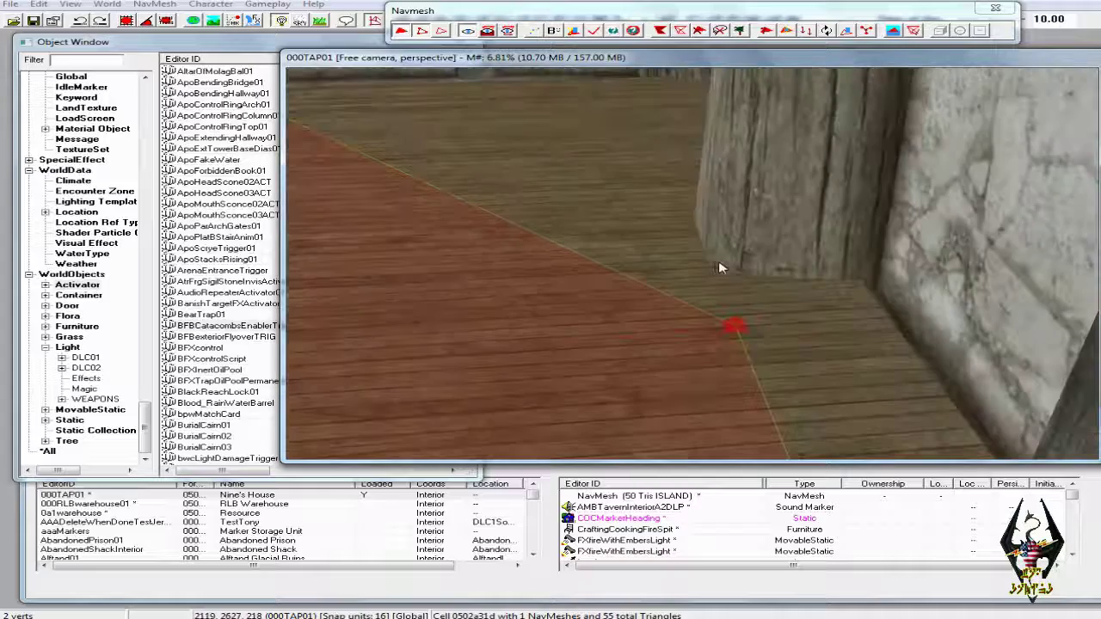
pyautogui.click(736, 324)
pyautogui.moveTo(644, 246); pyautogui.dragTo(660, 254, button='middle')
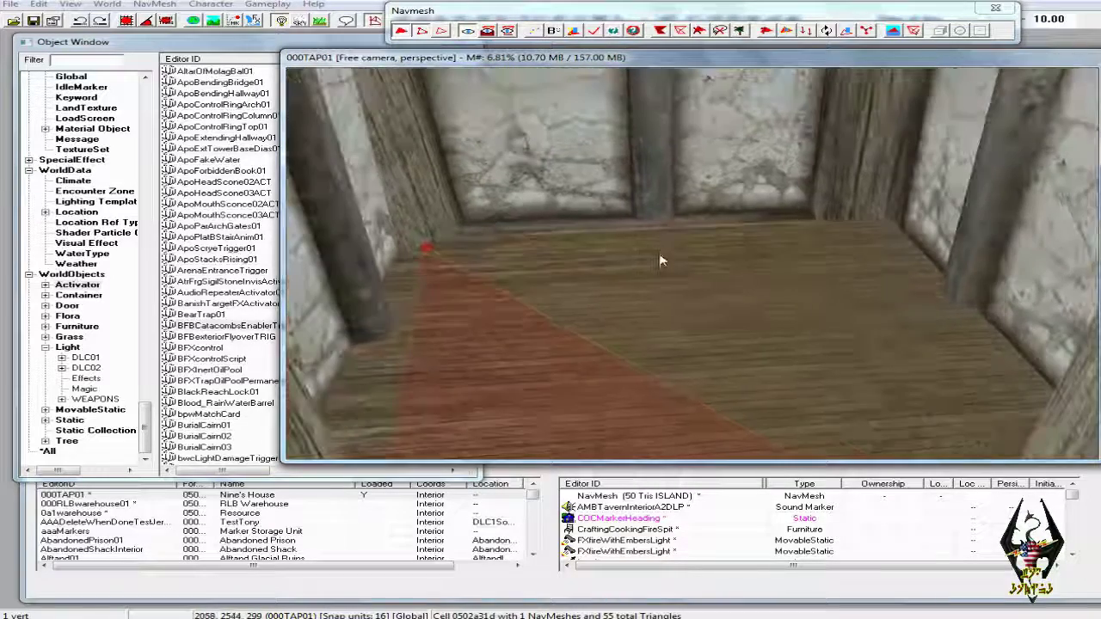
pyautogui.keyDown('ctrl'); pyautogui.click(427, 248); pyautogui.keyUp('ctrl')
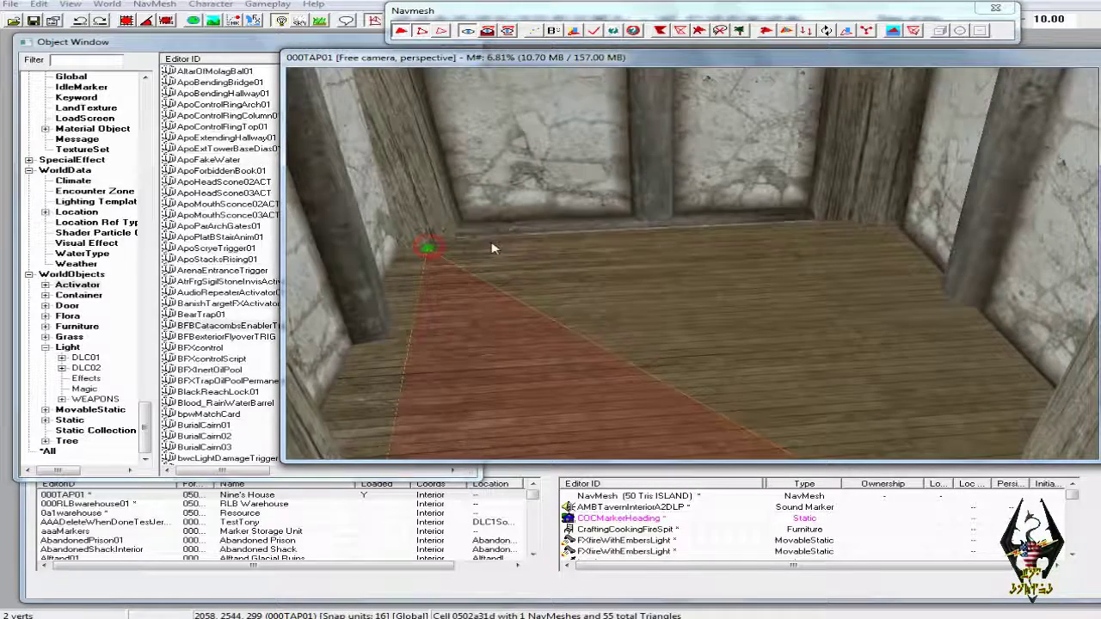
pyautogui.keyDown('ctrl'); pyautogui.rightClick(819, 230); pyautogui.keyUp('ctrl')
# Extend the navmesh into the back room's opposite side alcove from its entrance vertices with two triangles reaching the back posts.
pyautogui.keyDown('shift'); pyautogui.moveTo(819, 230); pyautogui.dragTo(1027, 258, button='middle'); pyautogui.keyUp('shift')
pyautogui.scroll(5, 952, 266)
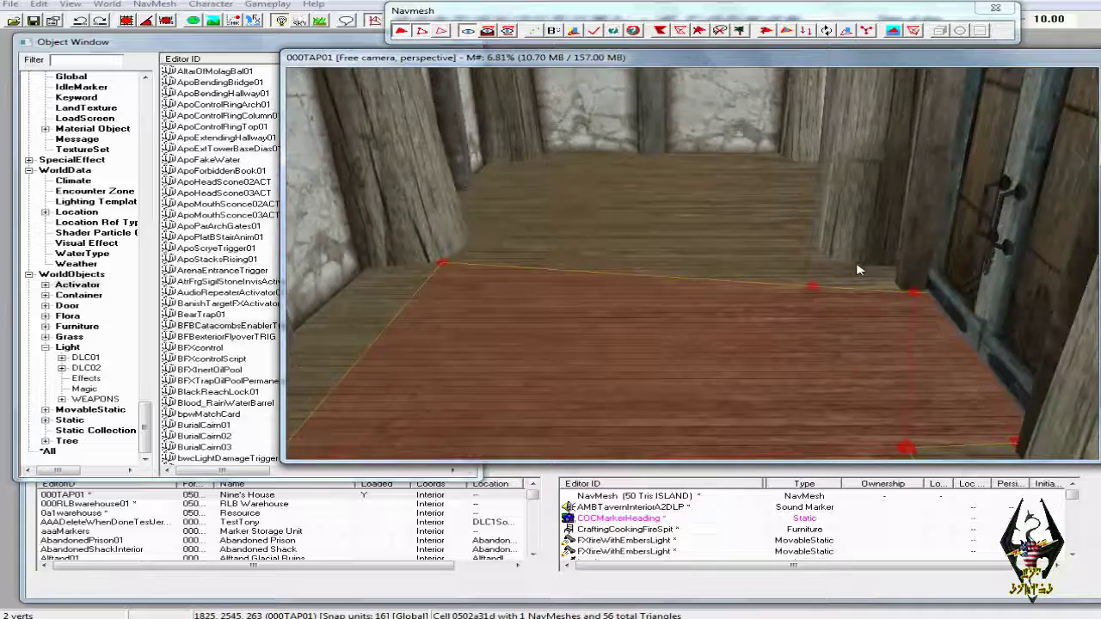
pyautogui.scroll(2, 838, 267)
pyautogui.scroll(-1, 829, 267)
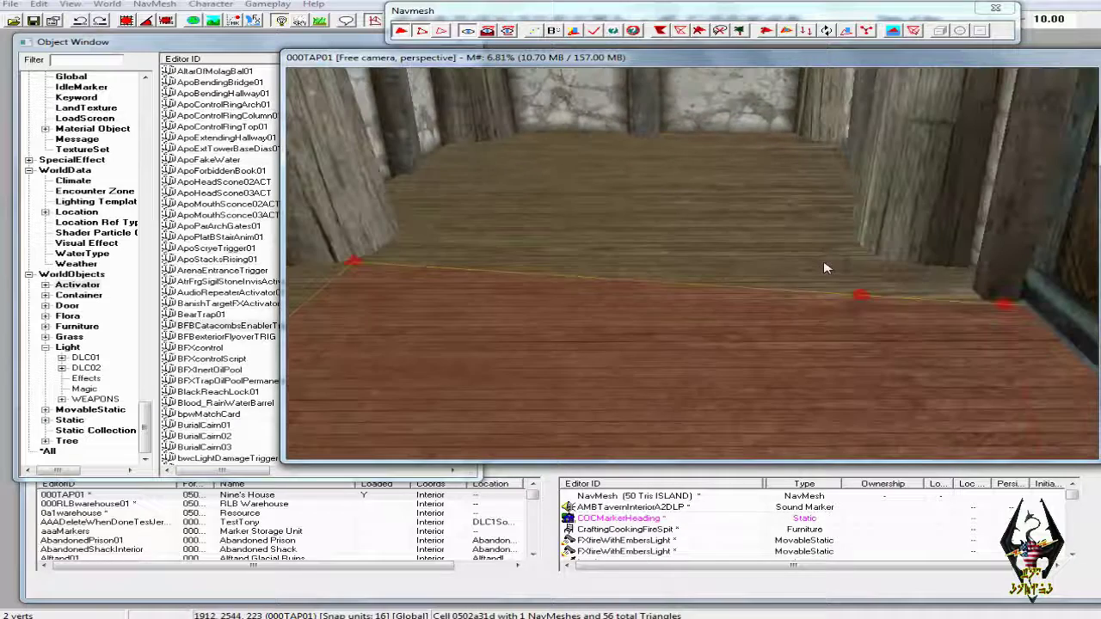
pyautogui.keyDown('ctrl'); pyautogui.click(860, 298); pyautogui.keyUp('ctrl')
pyautogui.scroll(-1, 807, 227)
pyautogui.scroll(3, 808, 227)
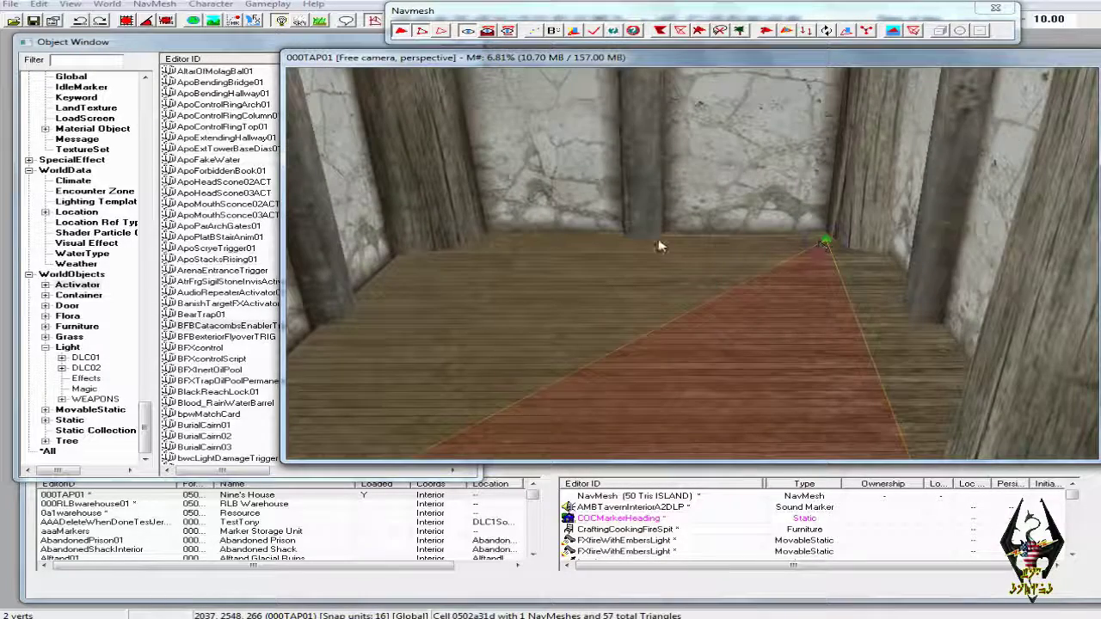
pyautogui.scroll(-2, 657, 247)
pyautogui.click(415, 437)
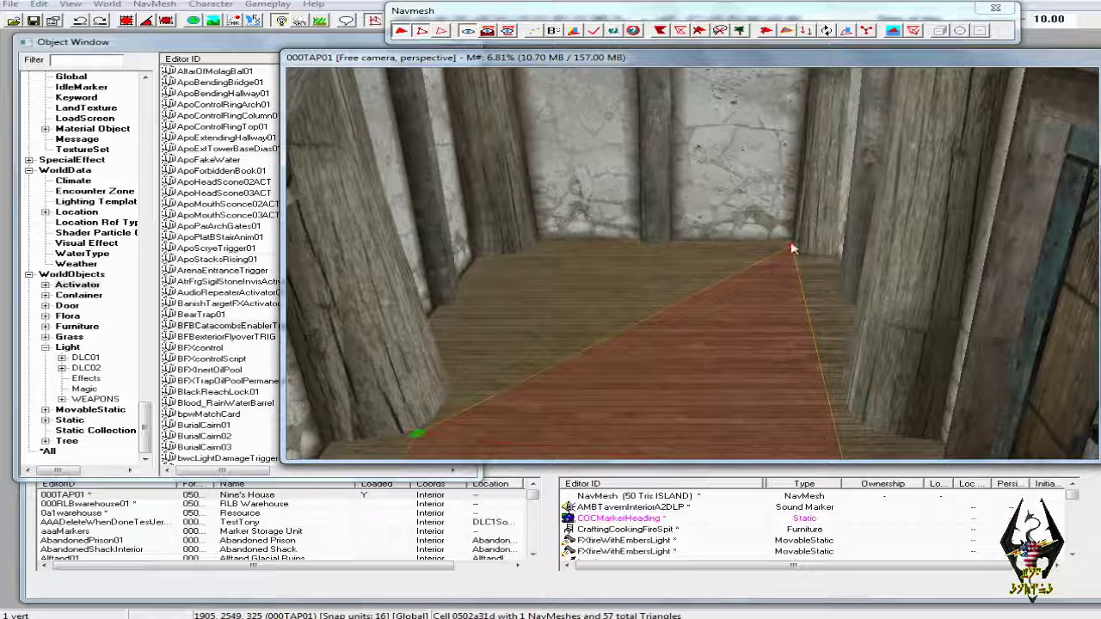
pyautogui.keyDown('ctrl'); pyautogui.rightClick(533, 249); pyautogui.keyUp('ctrl')
# Finalize the current cell's navmeshes and exit navmesh editing.
pyautogui.scroll(-5, 589, 275)
pyautogui.moveTo(594, 276)
pyautogui.keyDown('shift'); pyautogui.mouseDown(button='middle')
pyautogui.moveTo(656, 256)
pyautogui.moveTo(761, 274)
pyautogui.moveTo(597, 298)
pyautogui.moveTo(538, 293)
pyautogui.moveTo(677, 289)
pyautogui.moveTo(659, 290)
pyautogui.mouseUp(button='middle'); pyautogui.keyUp('shift')
pyautogui.scroll(2, 538, 293)
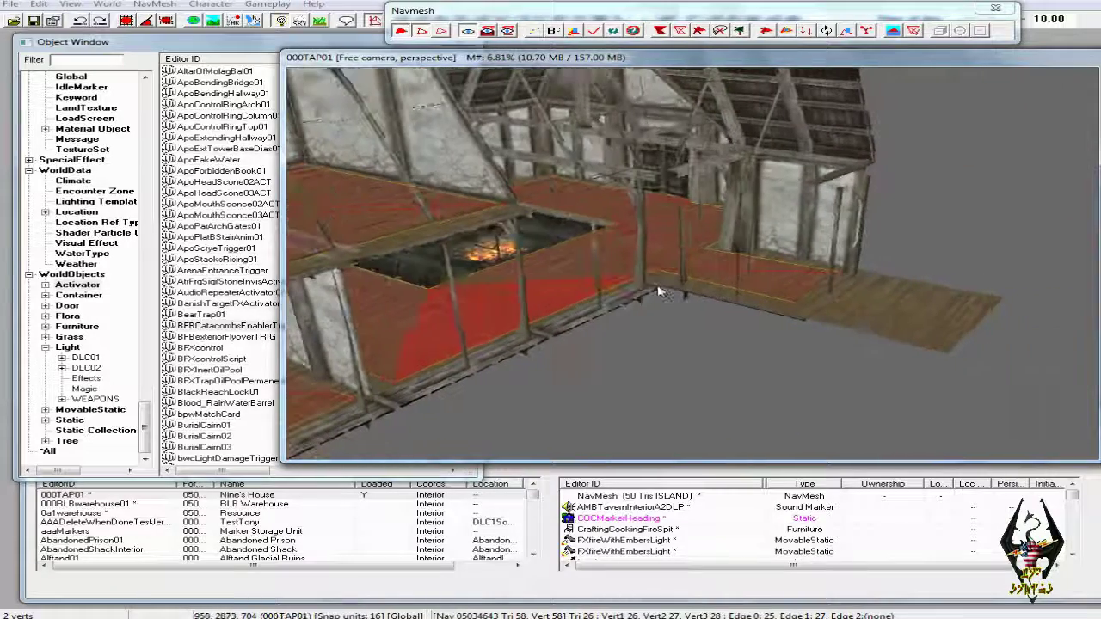
pyautogui.click(595, 31)
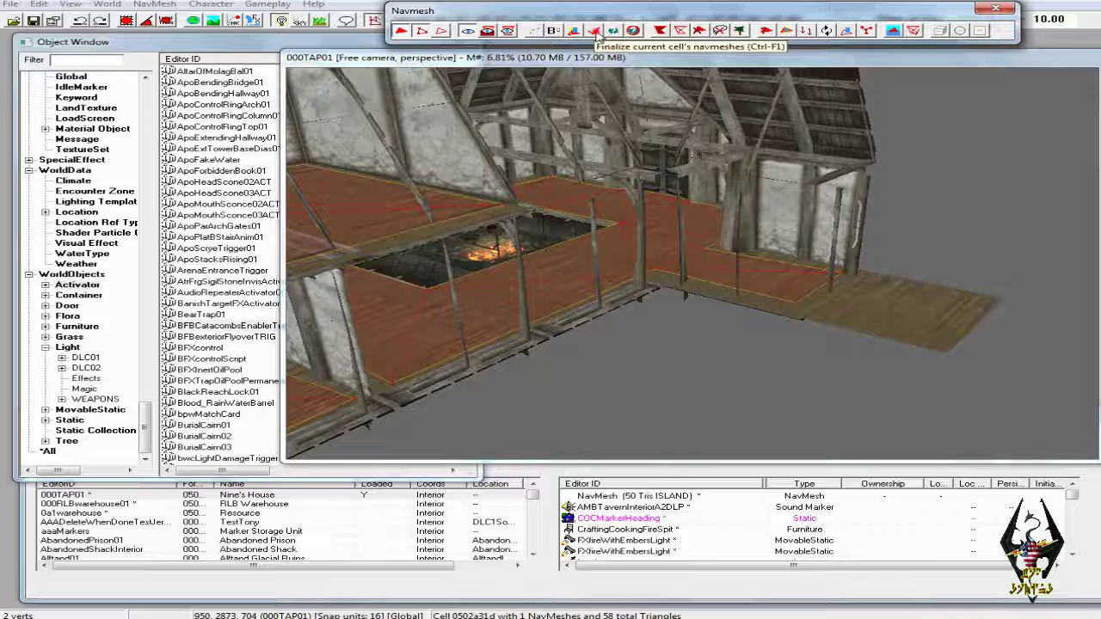
pyautogui.click(595, 31)
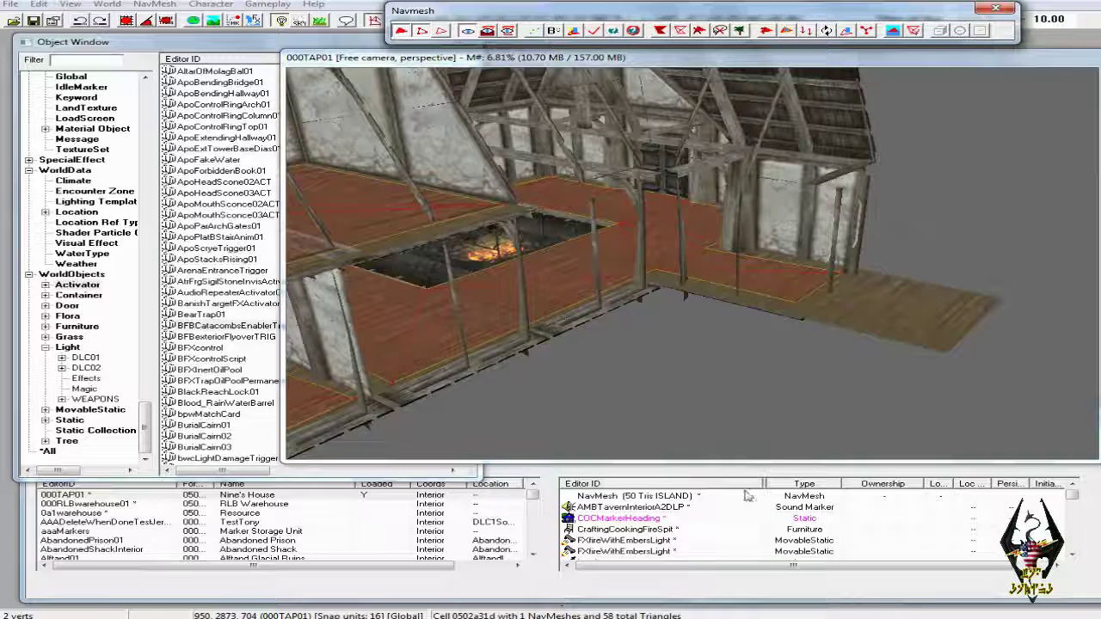
pyautogui.click(993, 10)
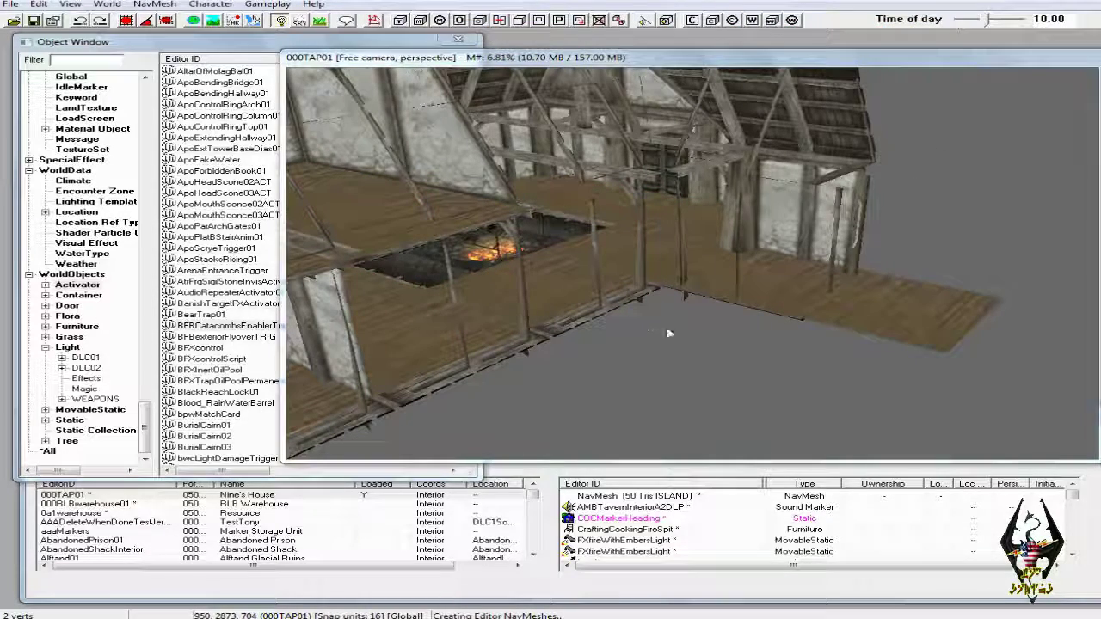
pyautogui.click(703, 290)
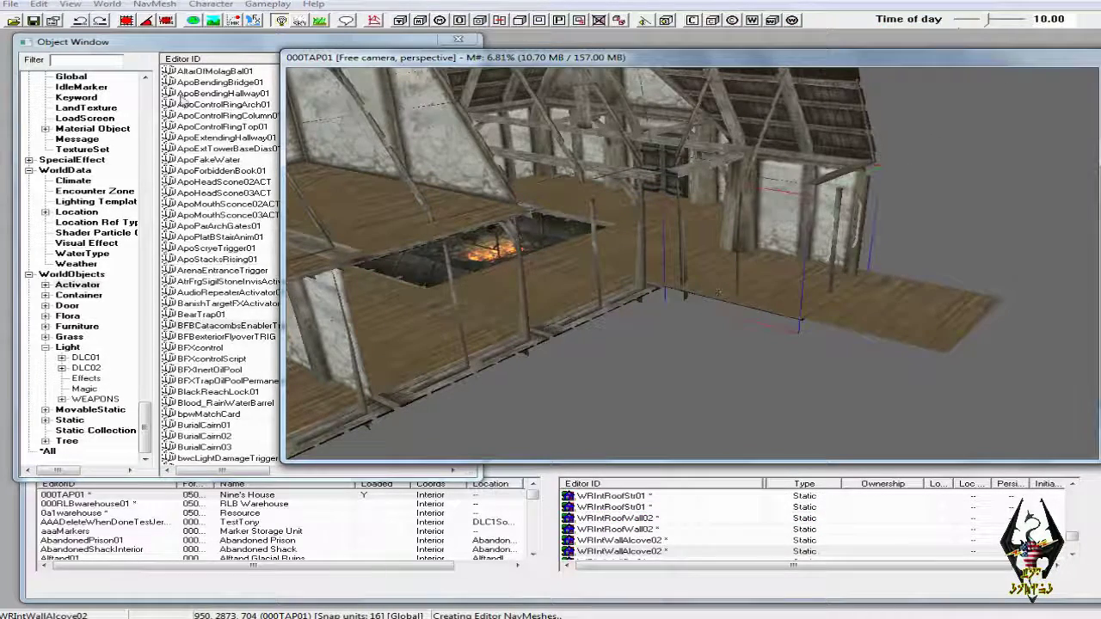
pyautogui.click(592, 380)
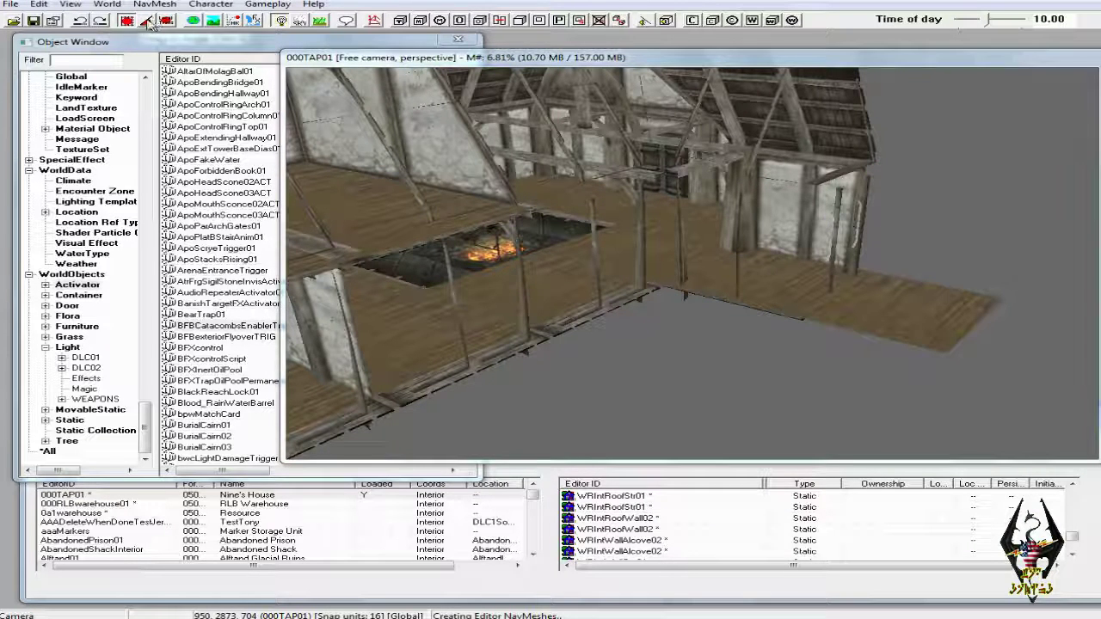
pyautogui.click(544, 59)
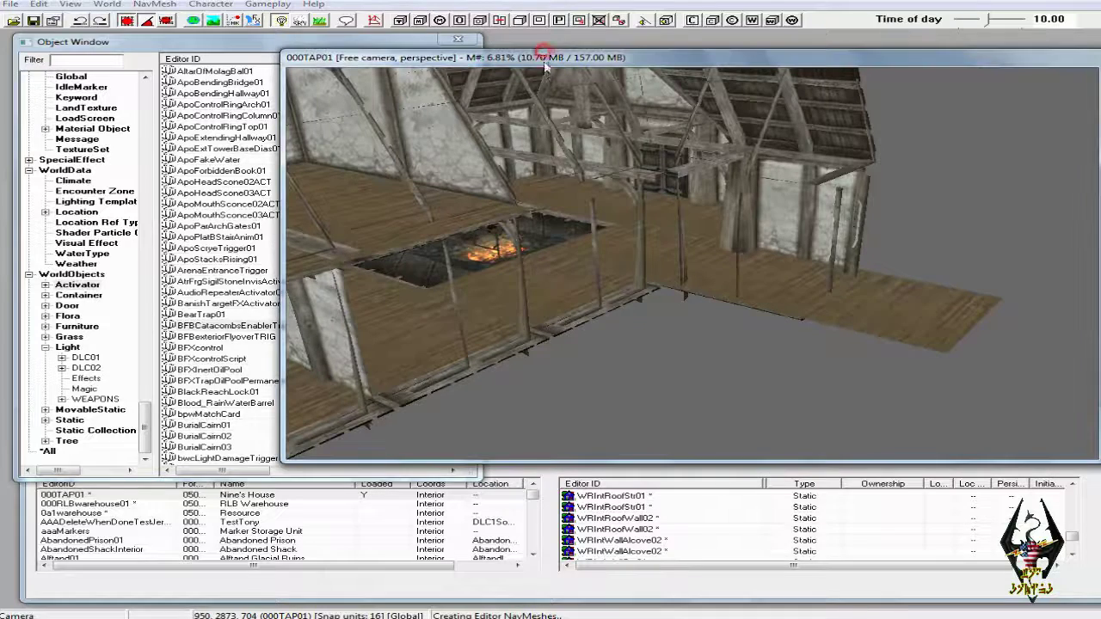
# Duplicate the wood floor piece at the side nook and place the copy alongside it in the open gap beside the nook's wall.
pyautogui.click(692, 283)
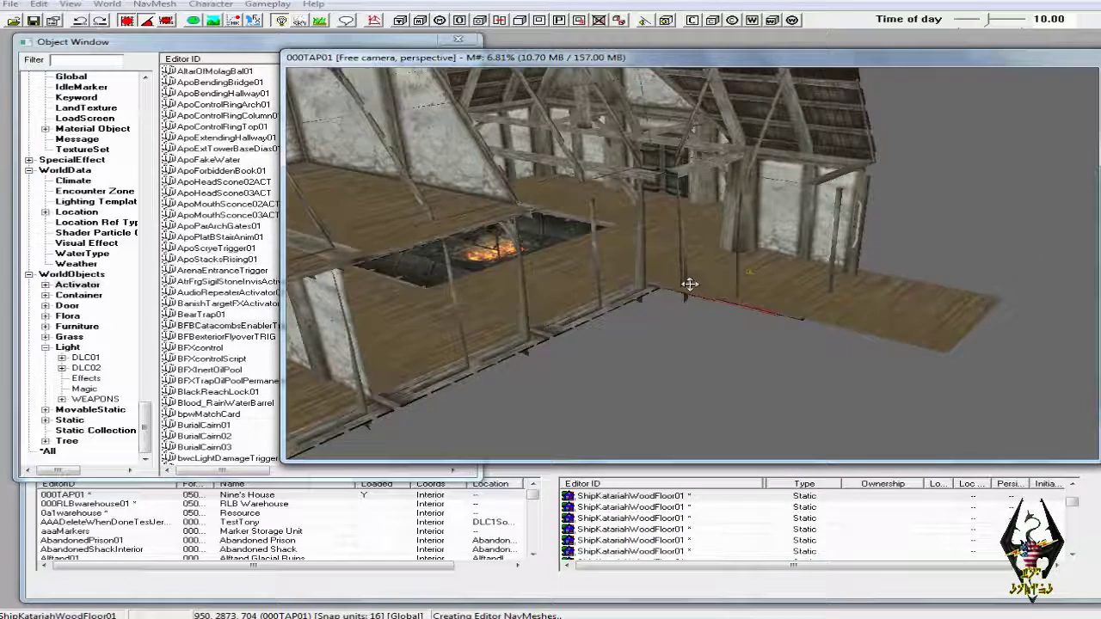
pyautogui.keyDown('shift'); pyautogui.moveTo(690, 286); pyautogui.dragTo(612, 303, button='middle'); pyautogui.keyUp('shift')
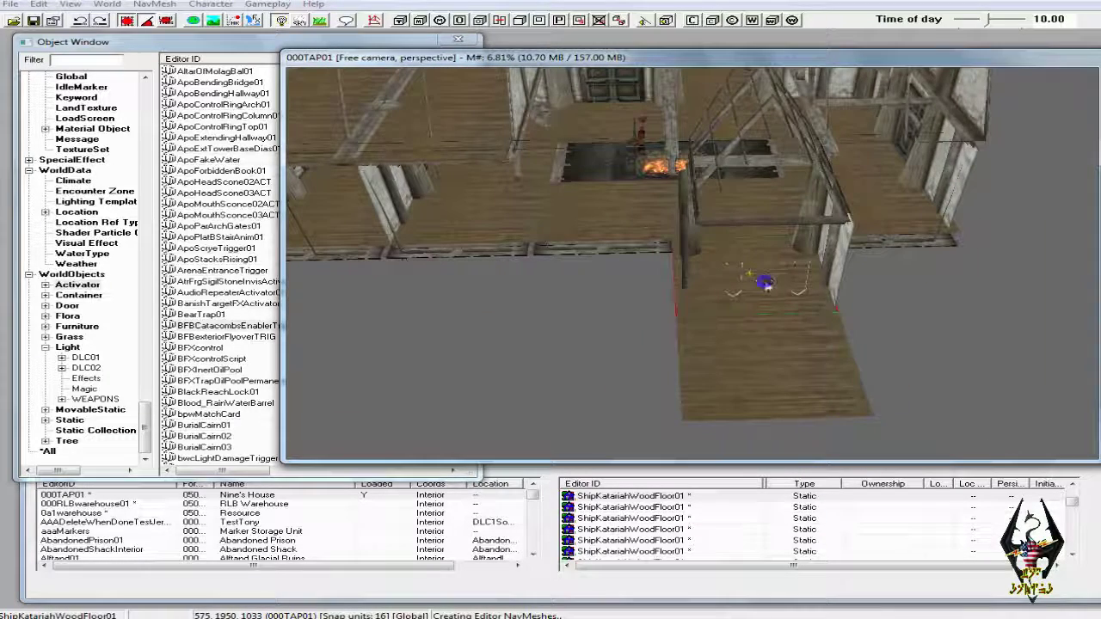
pyautogui.rightClick(765, 282)
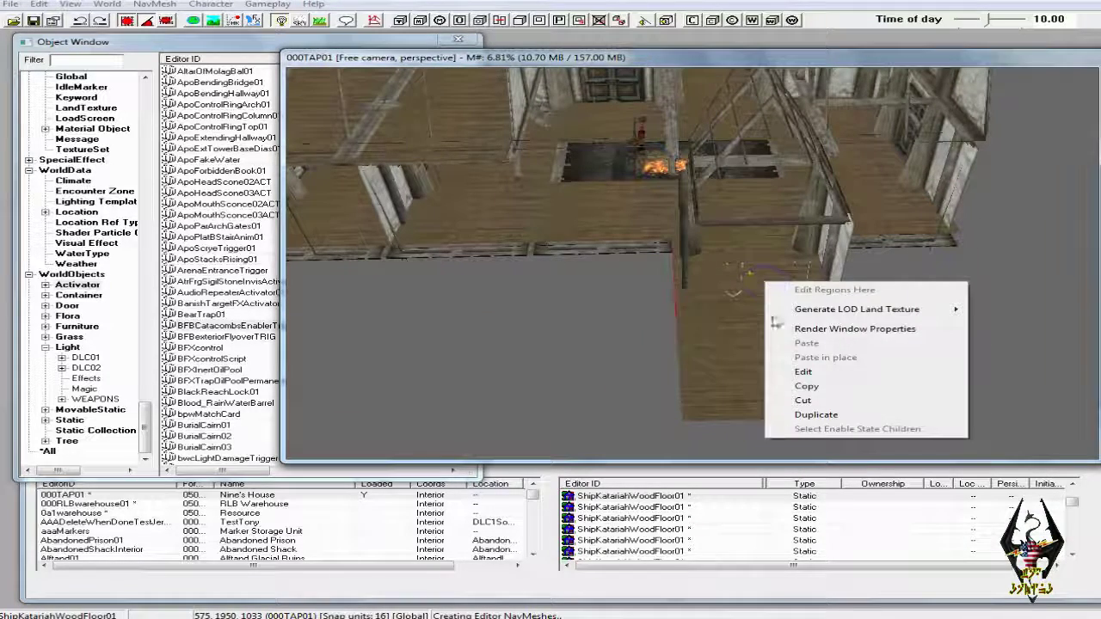
pyautogui.click(805, 415)
pyautogui.moveTo(864, 263); pyautogui.dragTo(937, 263)
pyautogui.keyDown('shift'); pyautogui.moveTo(938, 264); pyautogui.dragTo(903, 269, button='middle'); pyautogui.keyUp('shift')
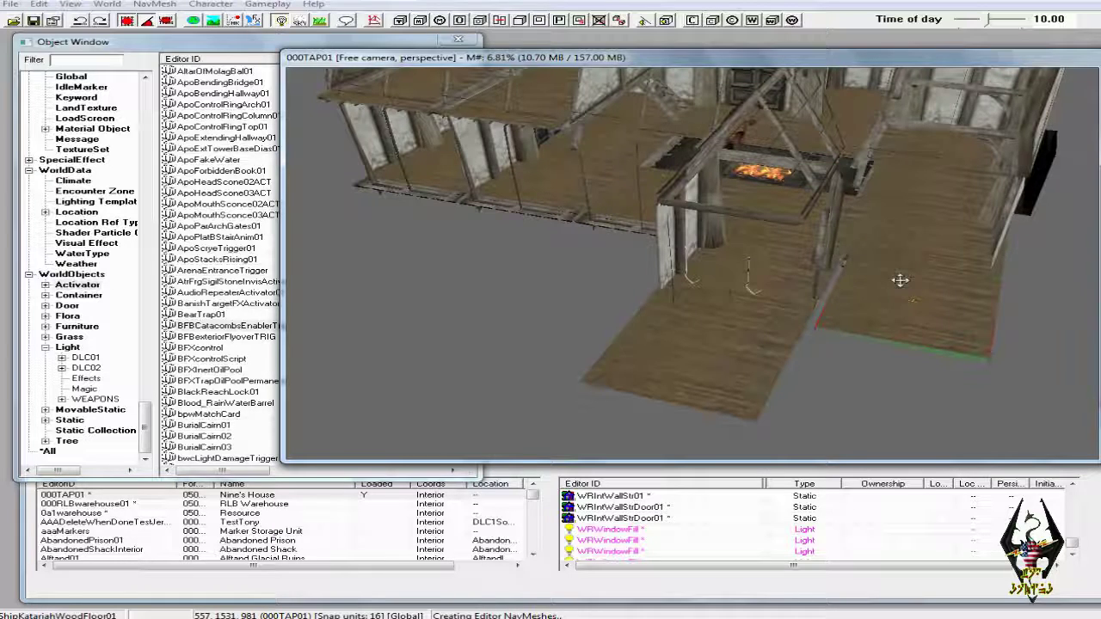
pyautogui.moveTo(903, 286); pyautogui.dragTo(894, 285)
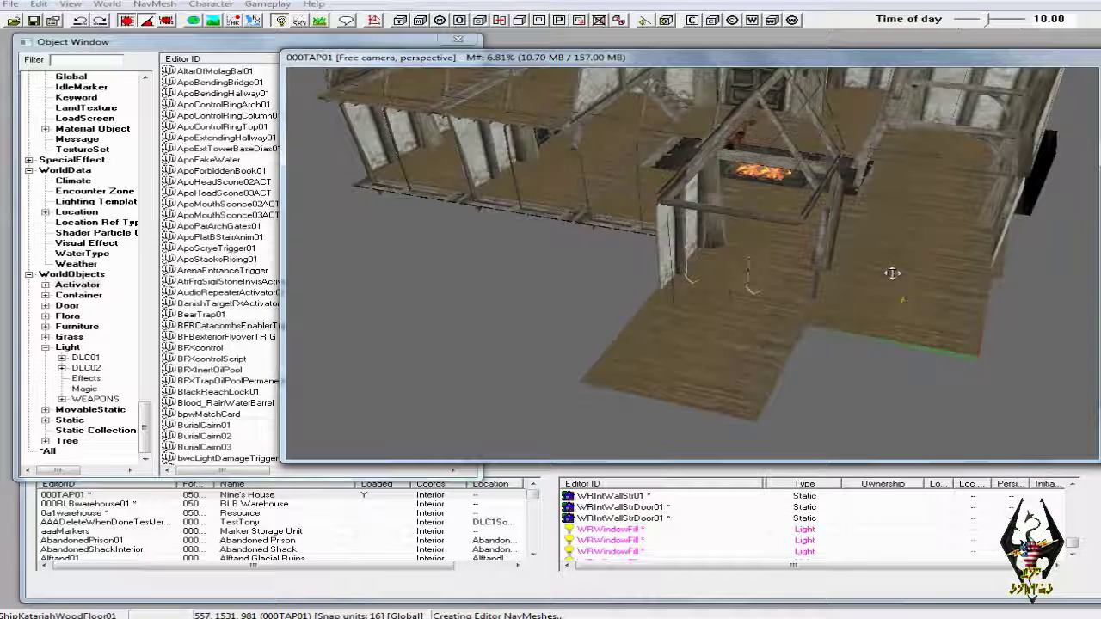
pyautogui.keyDown('shift'); pyautogui.moveTo(891, 273); pyautogui.dragTo(908, 273, button='middle'); pyautogui.keyUp('shift')
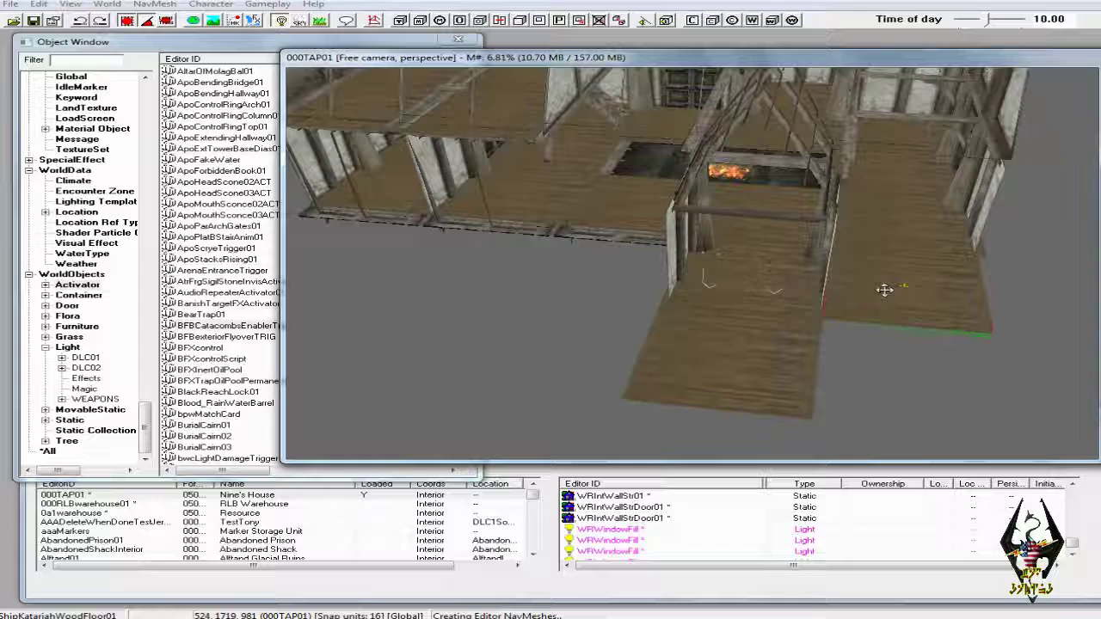
# Duplicate the nook's wood floor piece again and place the copy on the nook's opposite side along the main floor's edge.
pyautogui.click(838, 276)
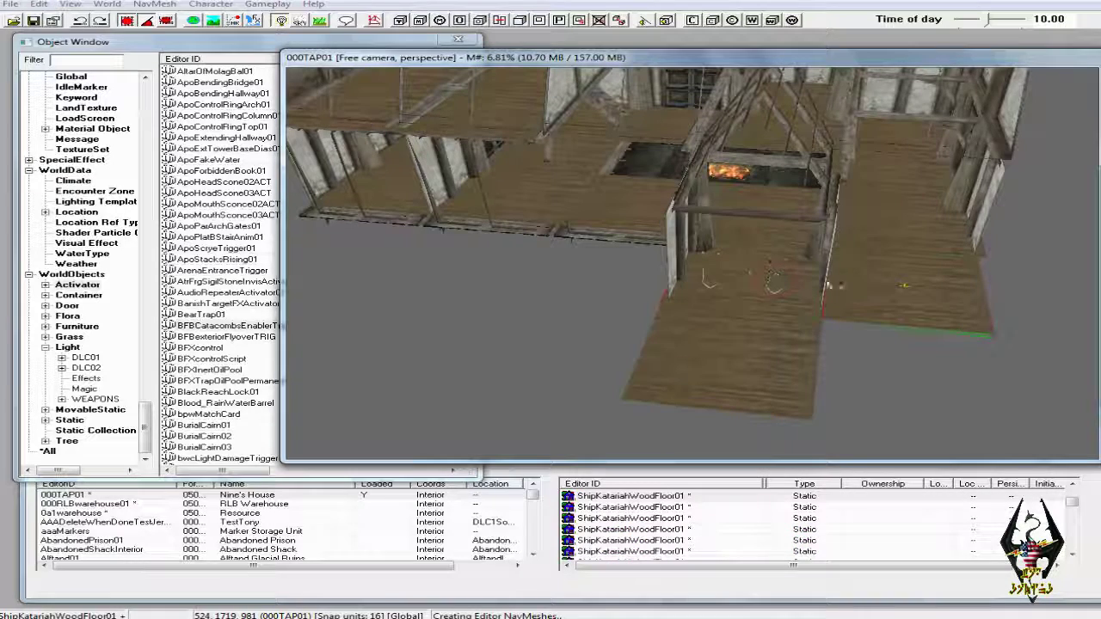
pyautogui.rightClick(842, 282)
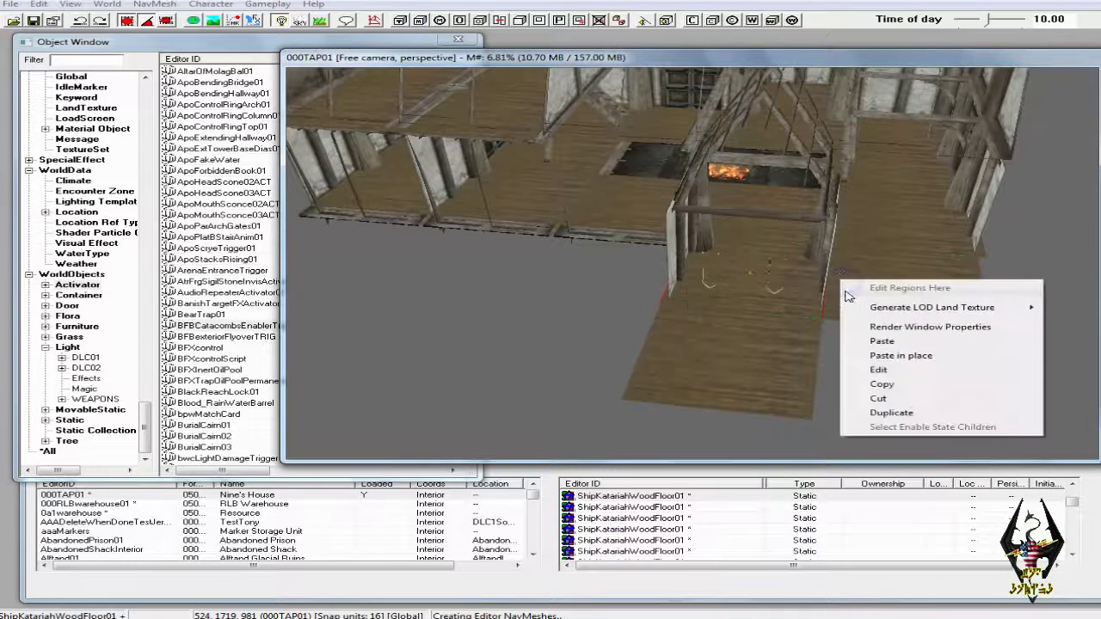
pyautogui.click(877, 412)
pyautogui.moveTo(802, 287); pyautogui.dragTo(479, 258)
pyautogui.moveTo(503, 249); pyautogui.dragTo(663, 275, button='middle')
# Duplicate the wood floor piece farthest from the nook and place the copy over the remaining gap along the same wall line.
pyautogui.click(664, 278)
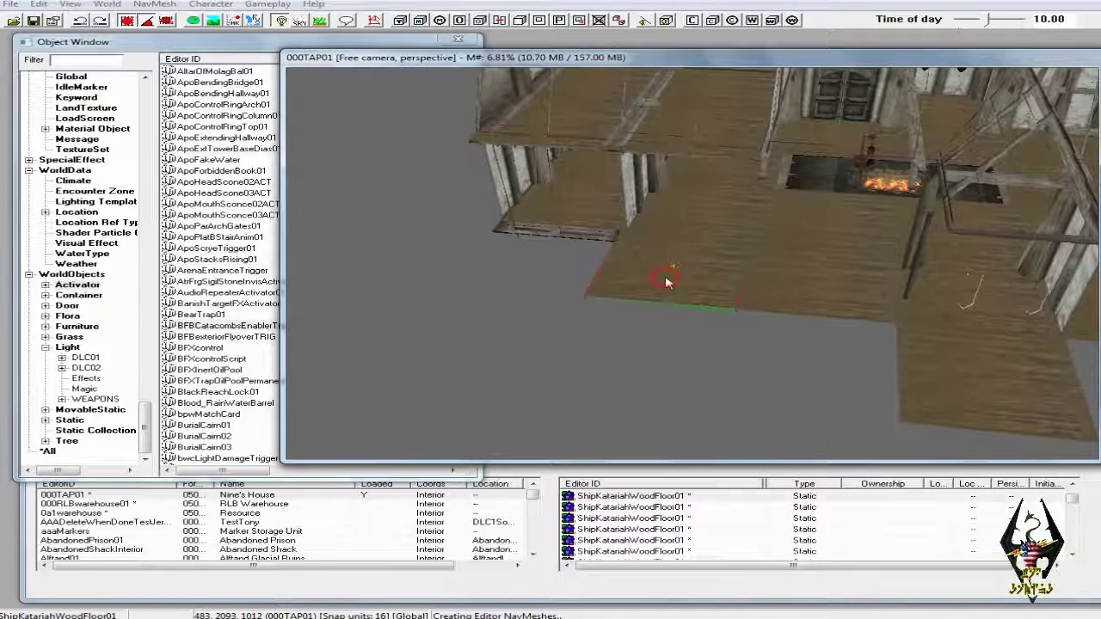
pyautogui.rightClick(667, 279)
pyautogui.click(710, 406)
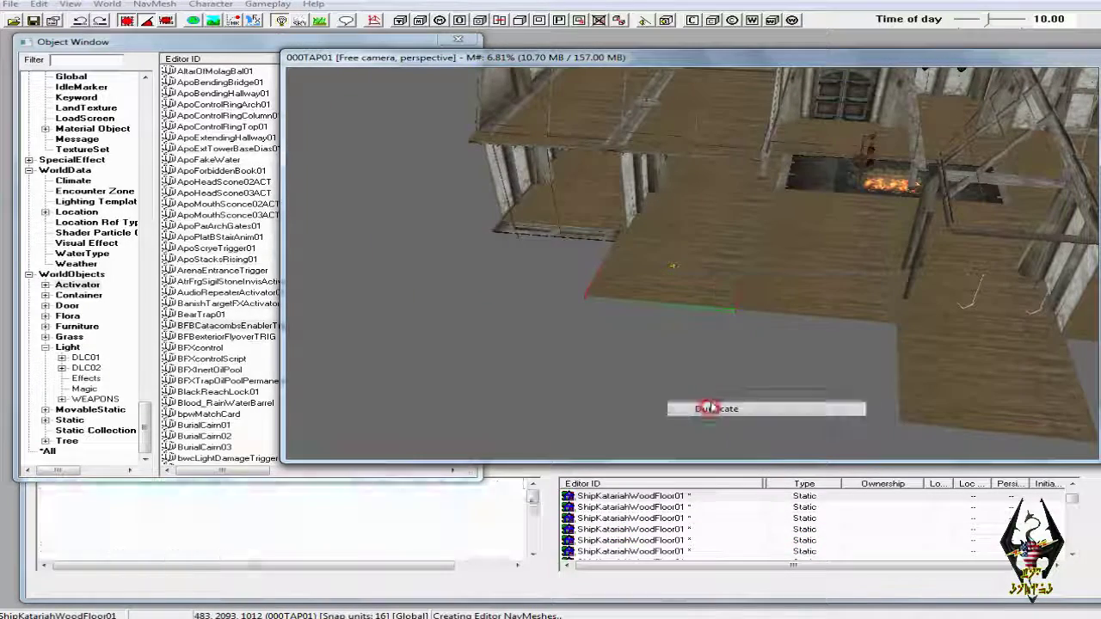
pyautogui.moveTo(672, 269); pyautogui.dragTo(527, 248)
pyautogui.keyDown('shift'); pyautogui.moveTo(534, 248); pyautogui.dragTo(432, 229, button='middle'); pyautogui.keyUp('shift')
# Duplicate the wood floor piece beside the double doors and place the copy under the doors to cover the missing floor.
pyautogui.moveTo(506, 297); pyautogui.dragTo(548, 349, button='middle')
pyautogui.scroll(6, 548, 349)
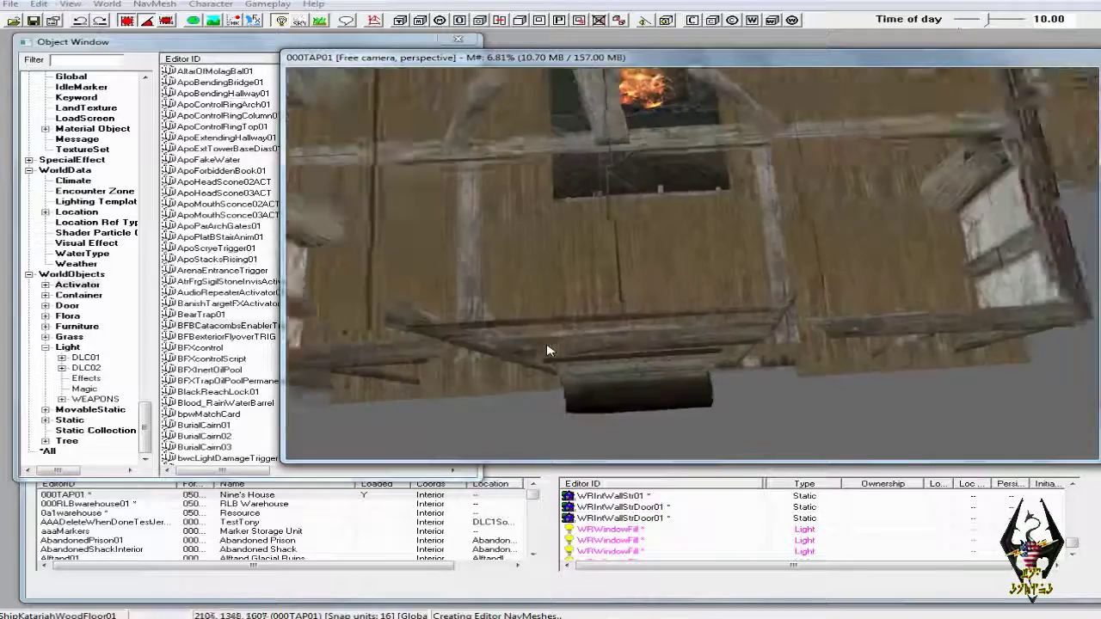
pyautogui.scroll(10, 548, 349)
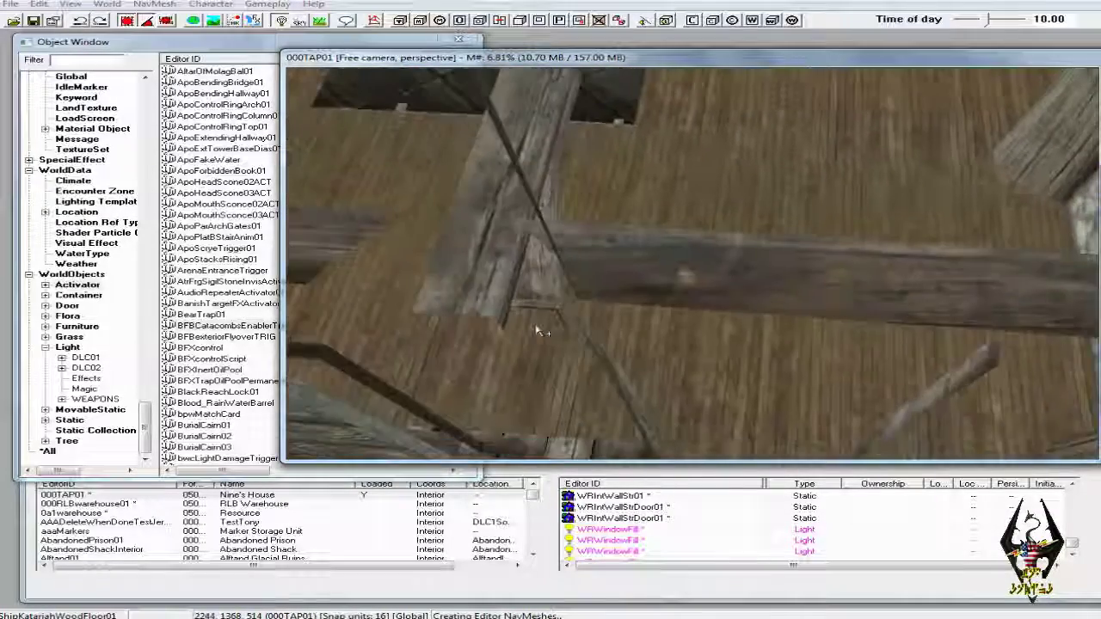
pyautogui.scroll(3, 539, 331)
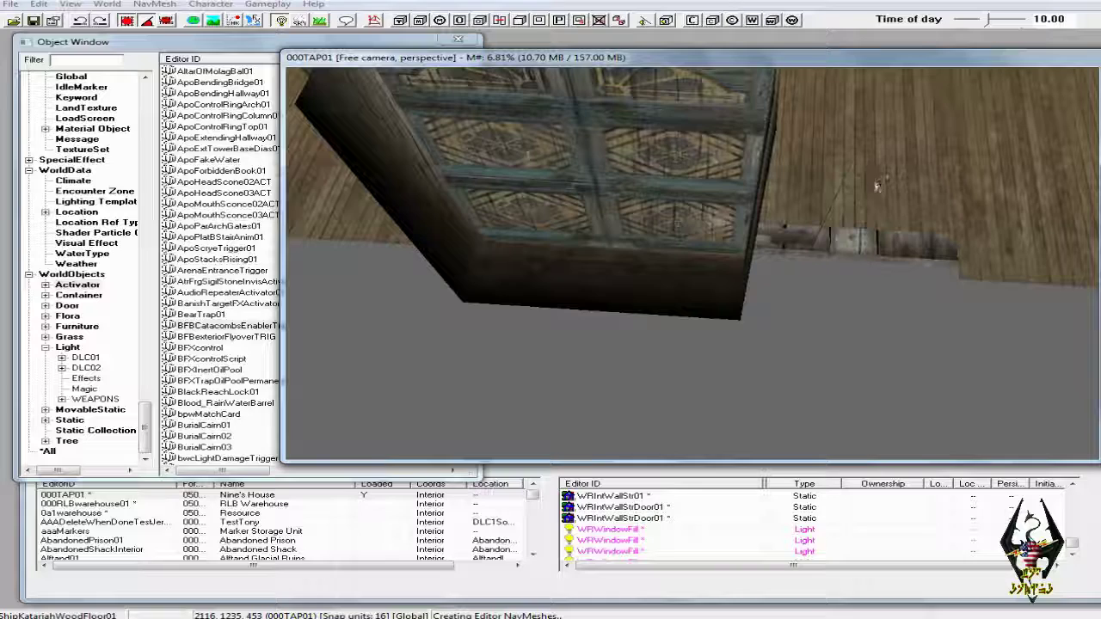
pyautogui.click(877, 186)
pyautogui.moveTo(875, 183)
pyautogui.keyDown('shift'); pyautogui.mouseDown(button='middle')
pyautogui.moveTo(908, 177)
pyautogui.moveTo(880, 166)
pyautogui.mouseUp(button='middle'); pyautogui.keyUp('shift')
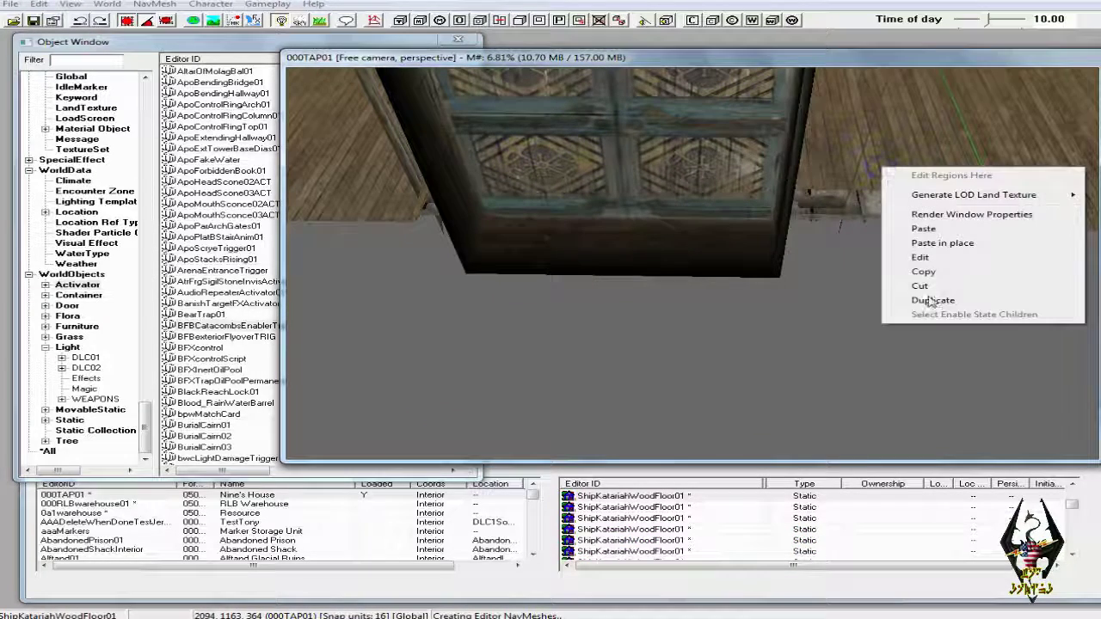
pyautogui.click(930, 300)
pyautogui.moveTo(750, 374); pyautogui.dragTo(703, 371)
# Enter navmesh editing for the cell with the fire pit's corners in view.
pyautogui.keyDown('shift'); pyautogui.moveTo(692, 256); pyautogui.dragTo(559, 255, button='middle'); pyautogui.keyUp('shift')
pyautogui.keyDown('shift'); pyautogui.moveTo(645, 235); pyautogui.dragTo(567, 279, button='middle'); pyautogui.keyUp('shift')
pyautogui.scroll(-3, 615, 253)
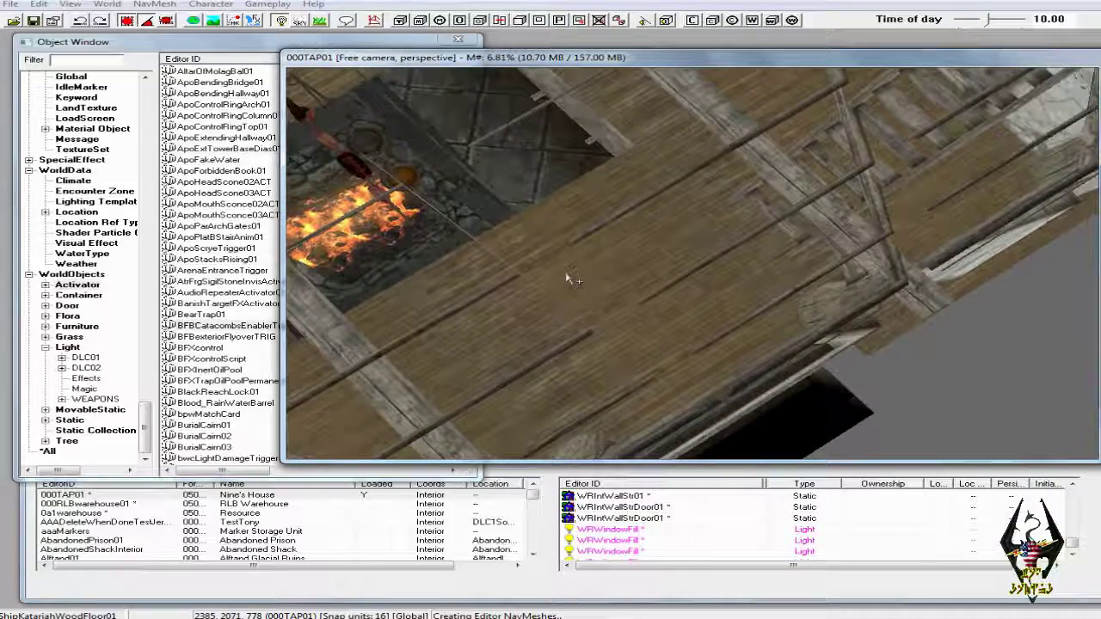
pyautogui.scroll(2, 605, 319)
pyautogui.moveTo(605, 318); pyautogui.dragTo(491, 230, button='middle')
pyautogui.scroll(3, 602, 307)
pyautogui.click(375, 22)
pyautogui.click(481, 340)
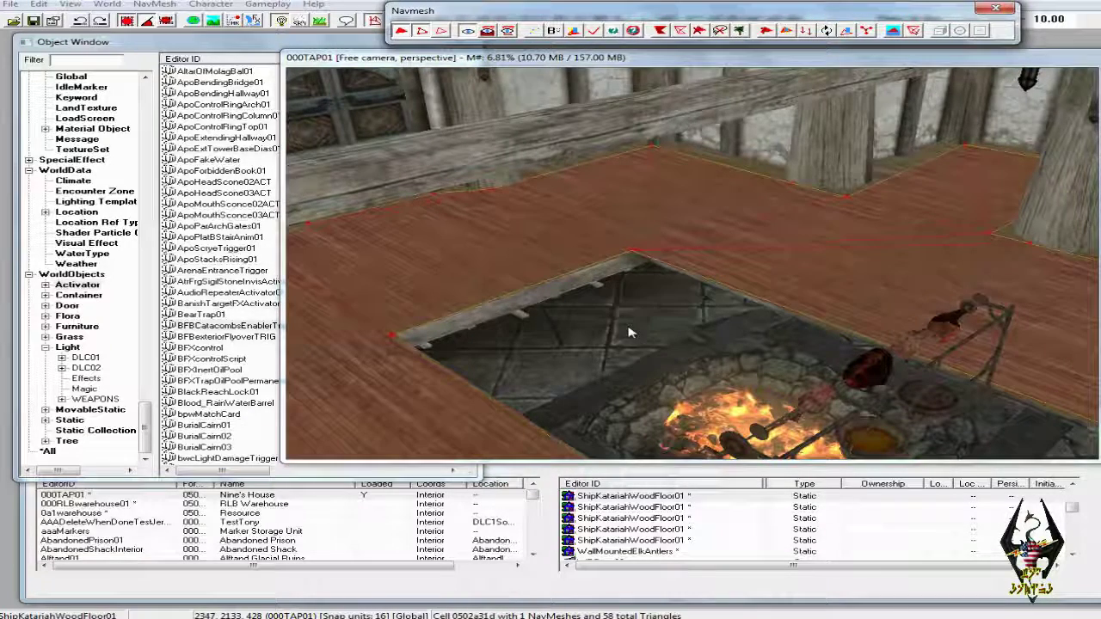
# Fill the fire pit's stone end nearest the double doors with two navmesh triangles from its corner vertices to the hearth's edge.
pyautogui.click(392, 336)
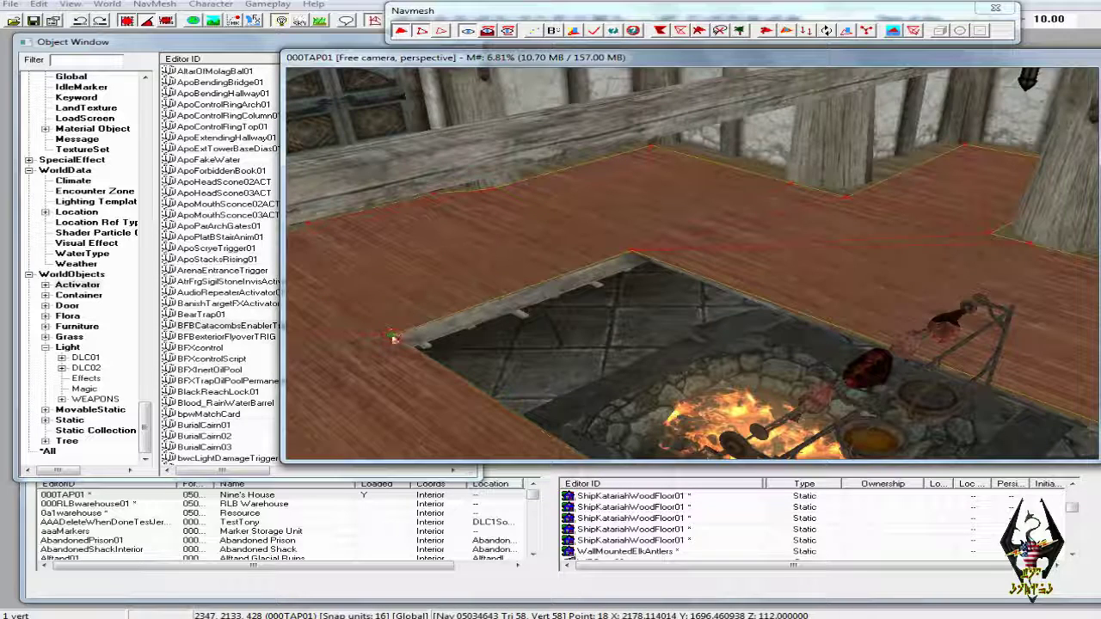
pyautogui.keyDown('ctrl'); pyautogui.click(632, 253); pyautogui.keyUp('ctrl')
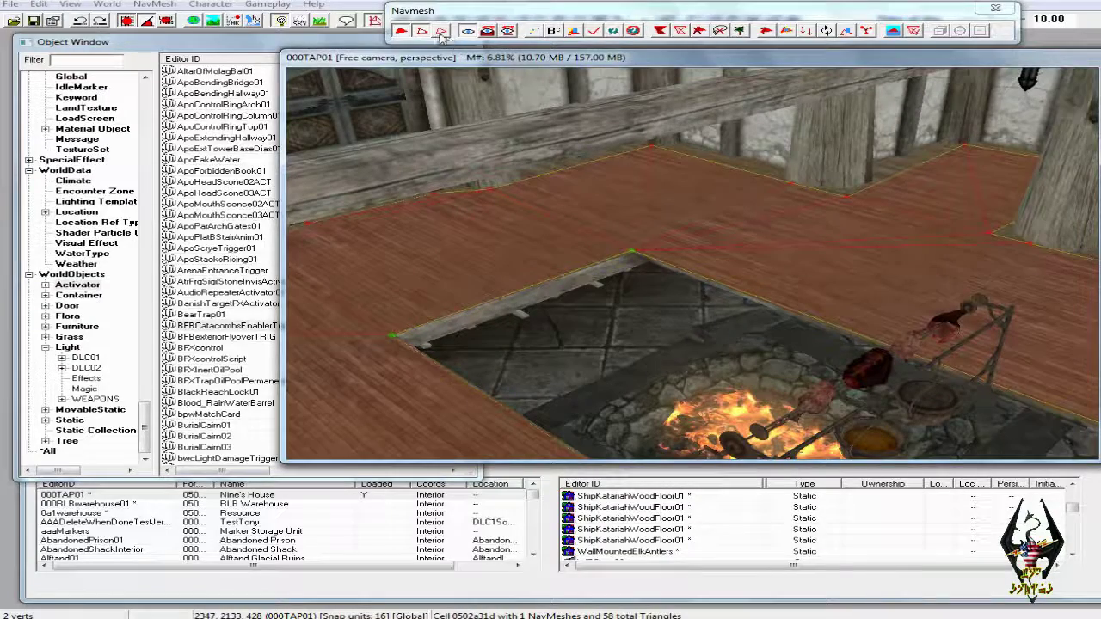
pyautogui.keyDown('shift'); pyautogui.moveTo(529, 418); pyautogui.dragTo(610, 415, button='middle'); pyautogui.keyUp('shift')
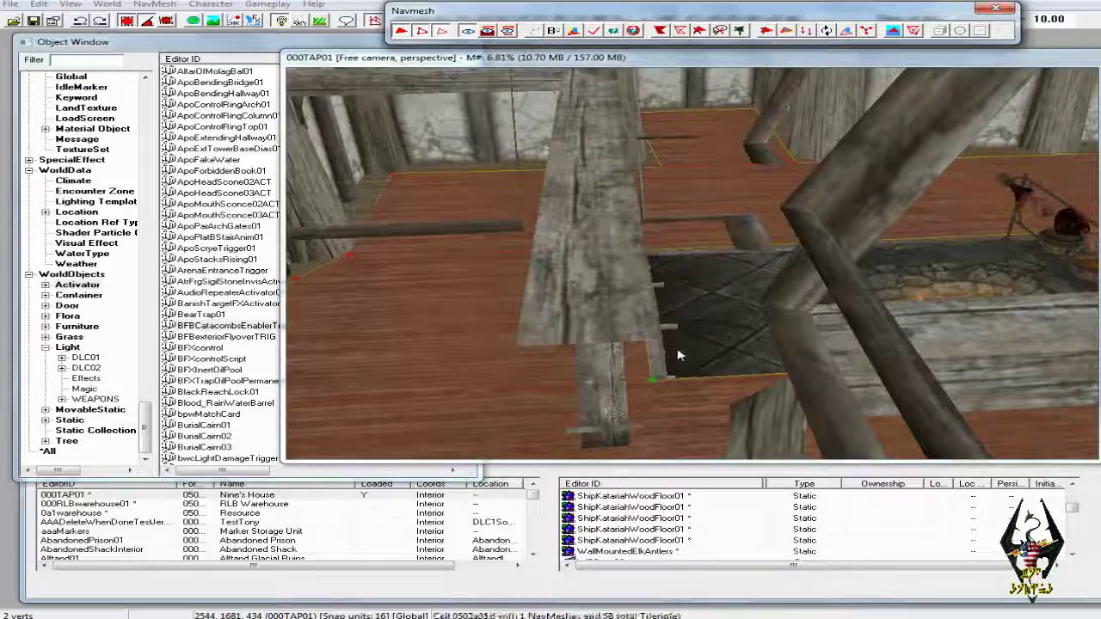
pyautogui.click(742, 60)
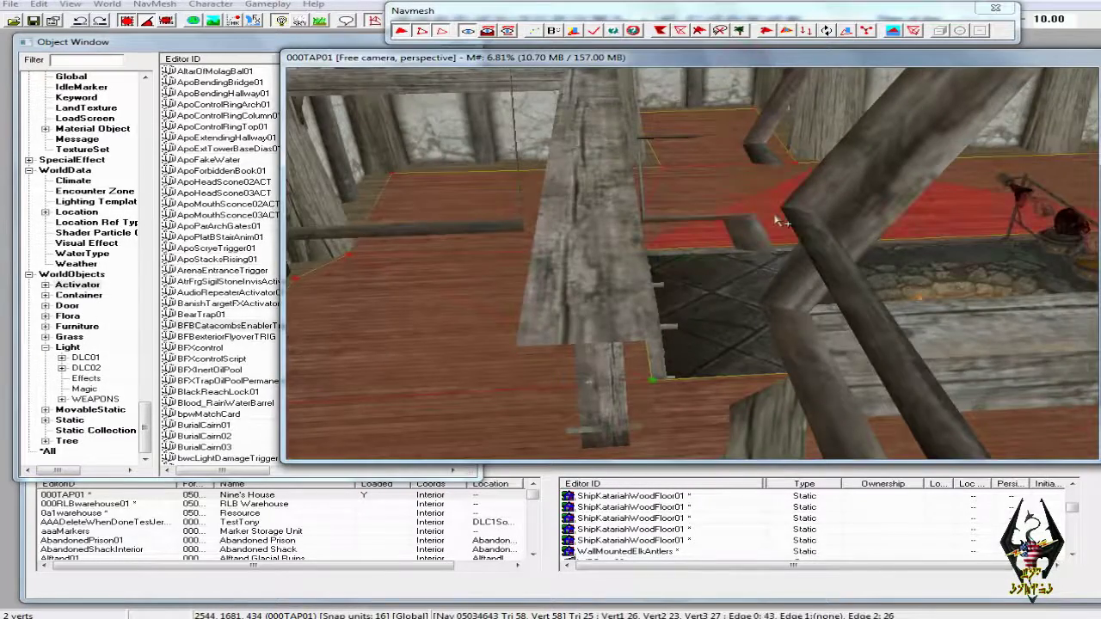
pyautogui.scroll(3, 777, 221)
pyautogui.moveTo(777, 221); pyautogui.dragTo(732, 247, button='middle')
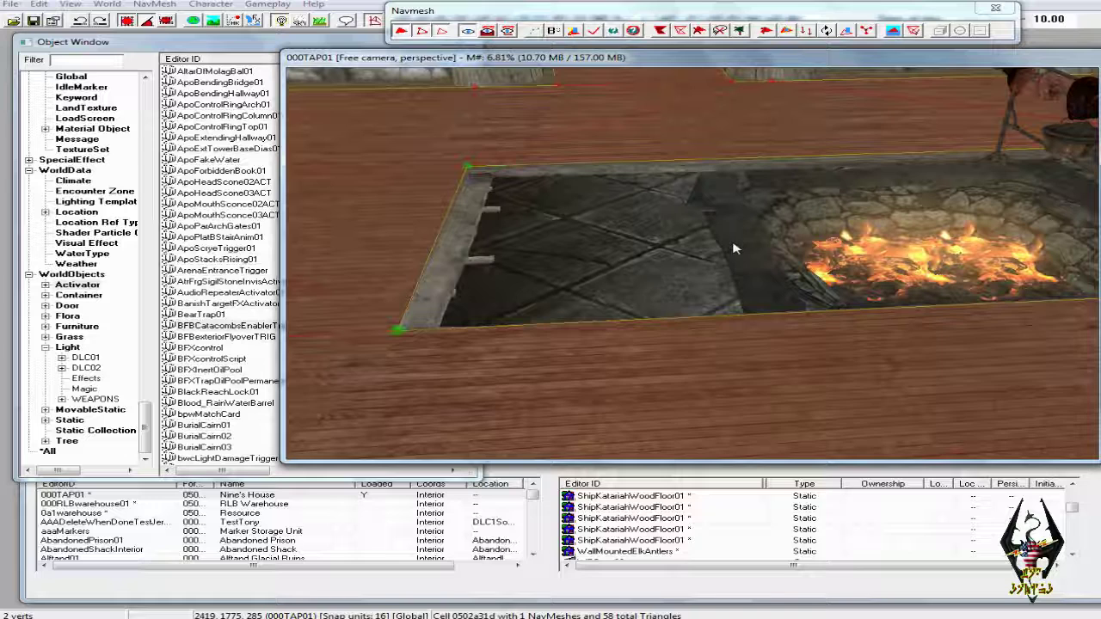
pyautogui.keyDown('ctrl'); pyautogui.rightClick(762, 316); pyautogui.keyUp('ctrl')
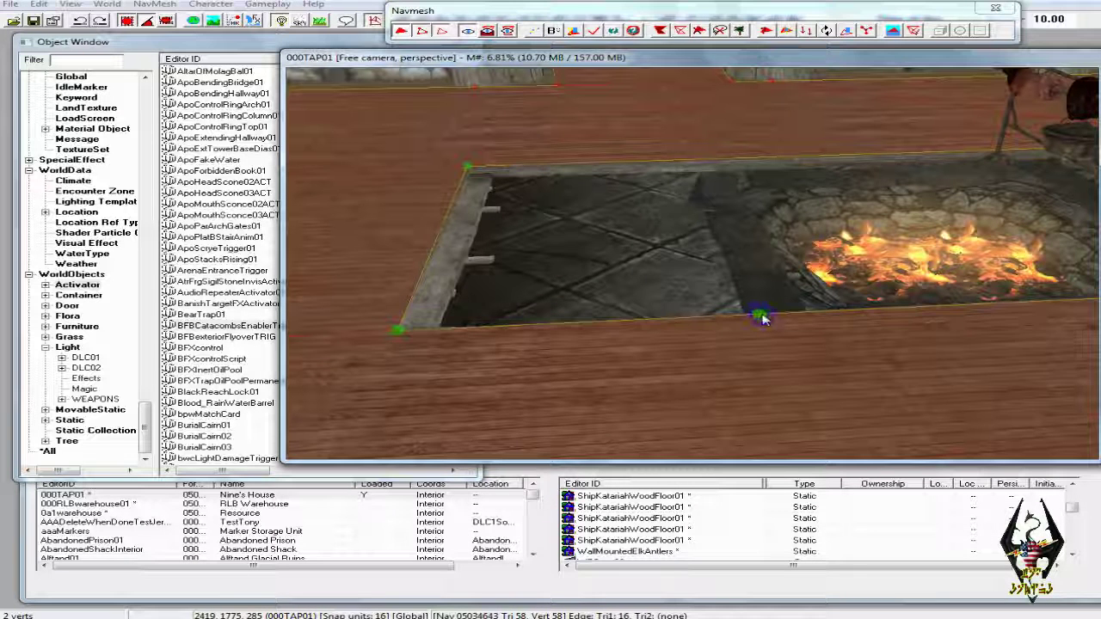
pyautogui.press('a')
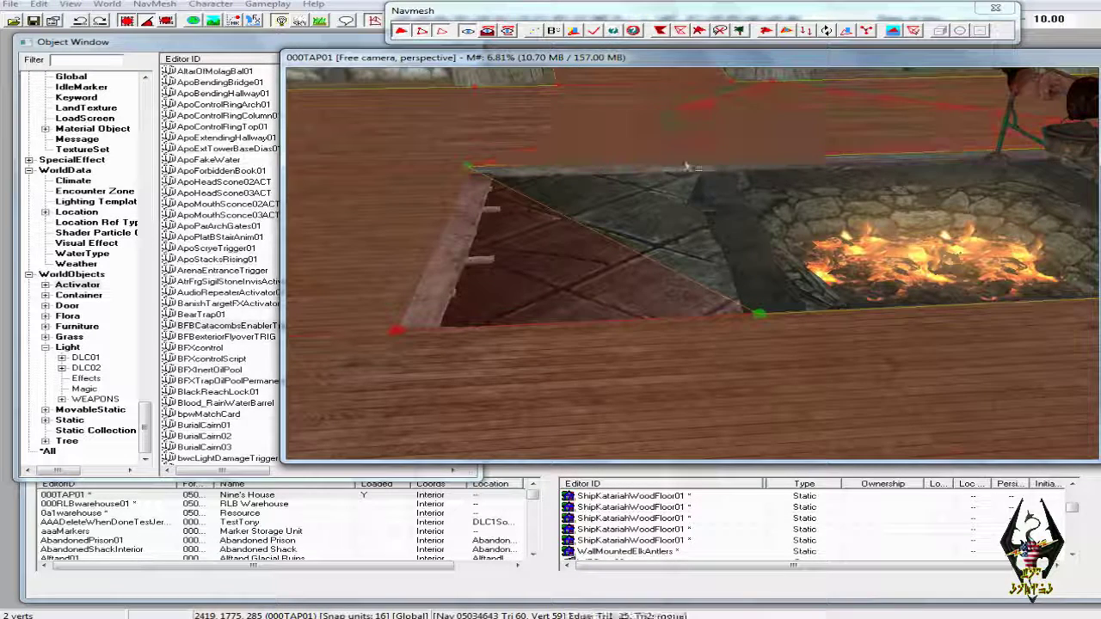
pyautogui.keyDown('ctrl'); pyautogui.rightClick(701, 164); pyautogui.keyUp('ctrl')
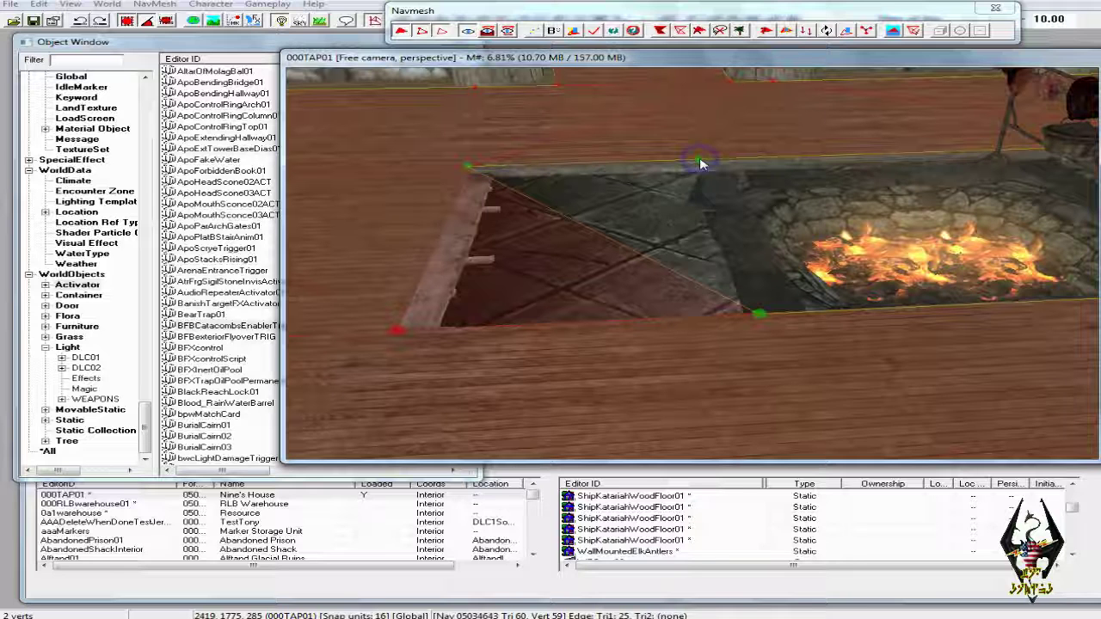
pyautogui.keyDown('ctrl'); pyautogui.rightClick(699, 162); pyautogui.keyUp('ctrl')
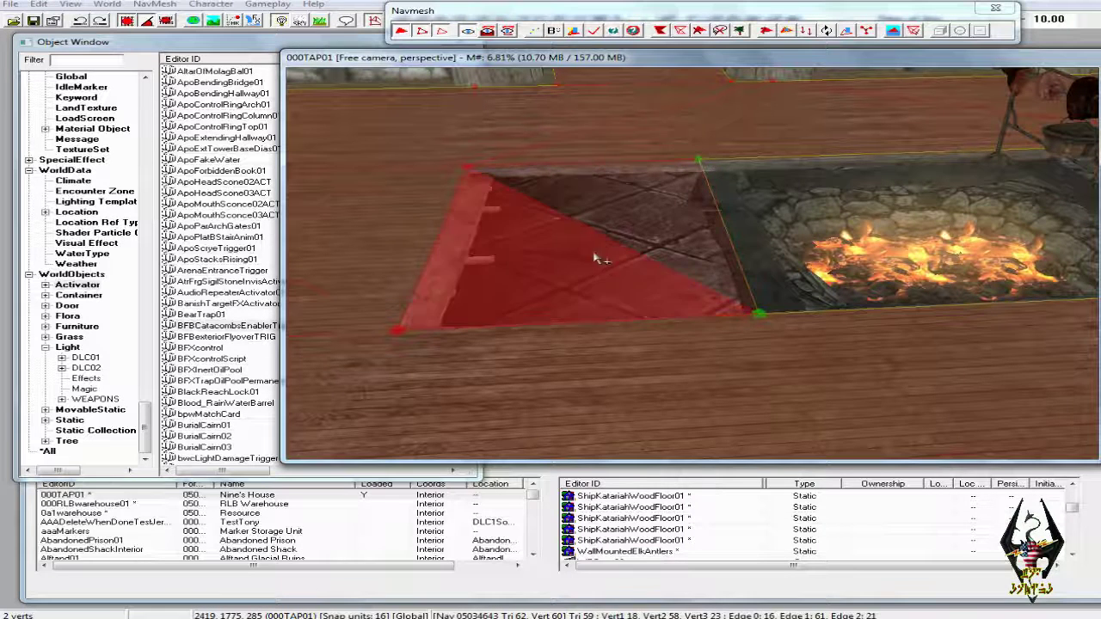
pyautogui.click(706, 191)
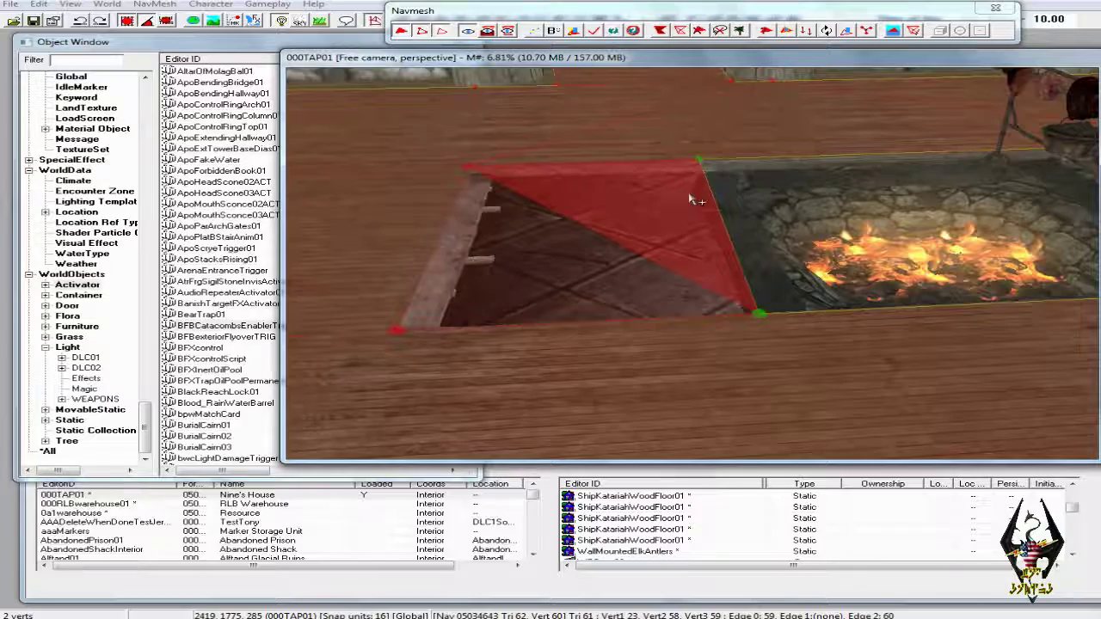
# Show the markers and examine where the cooking spit's furniture marker stands at the fire pit's unfilled end.
pyautogui.keyDown('shift'); pyautogui.moveTo(699, 195); pyautogui.dragTo(791, 210, button='middle'); pyautogui.keyUp('shift')
pyautogui.scroll(-1, 791, 210)
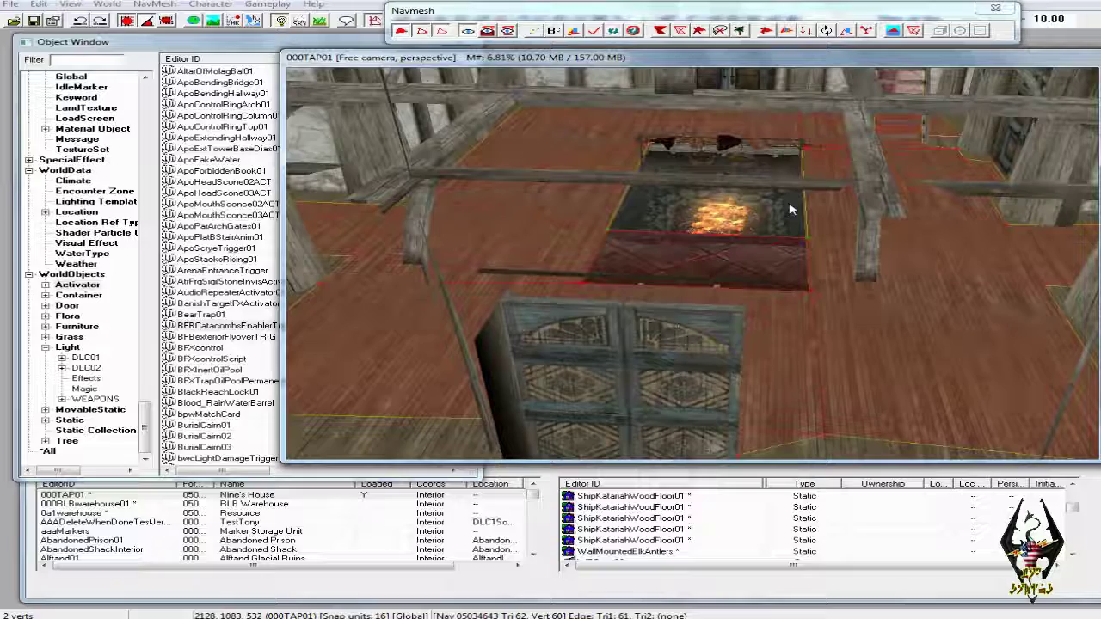
pyautogui.press('m')
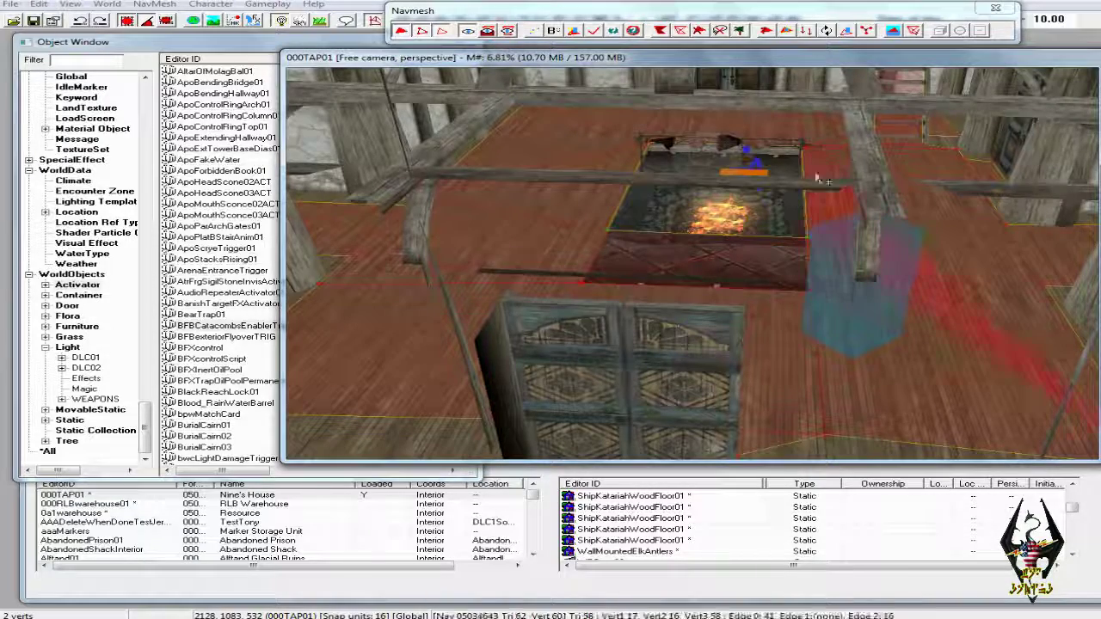
pyautogui.keyDown('shift'); pyautogui.moveTo(789, 172); pyautogui.dragTo(656, 192, button='middle'); pyautogui.keyUp('shift')
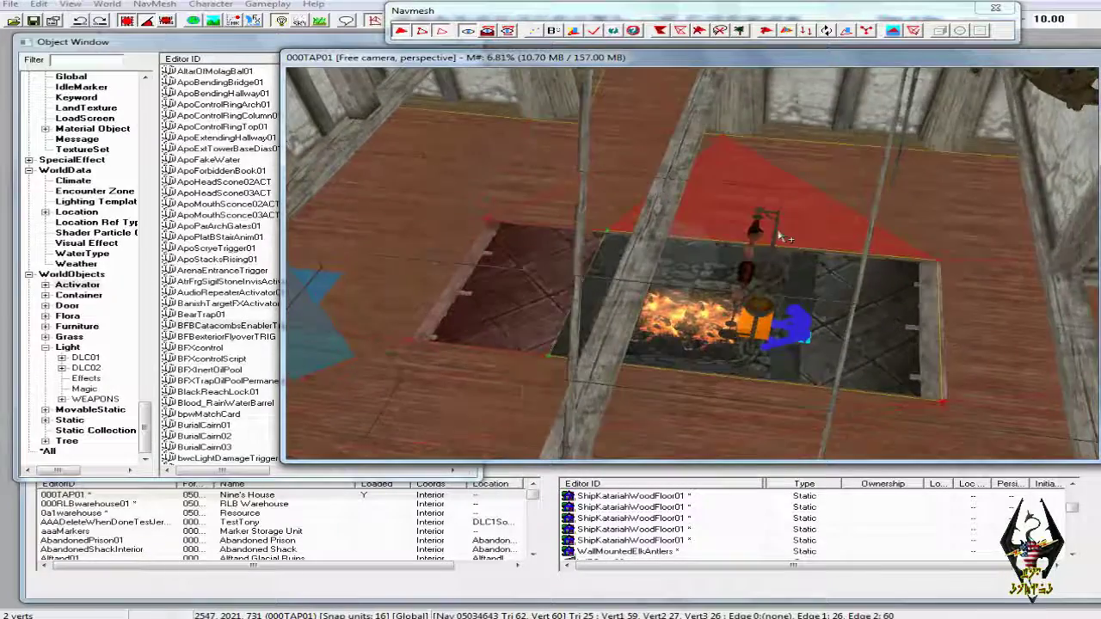
pyautogui.scroll(4, 778, 236)
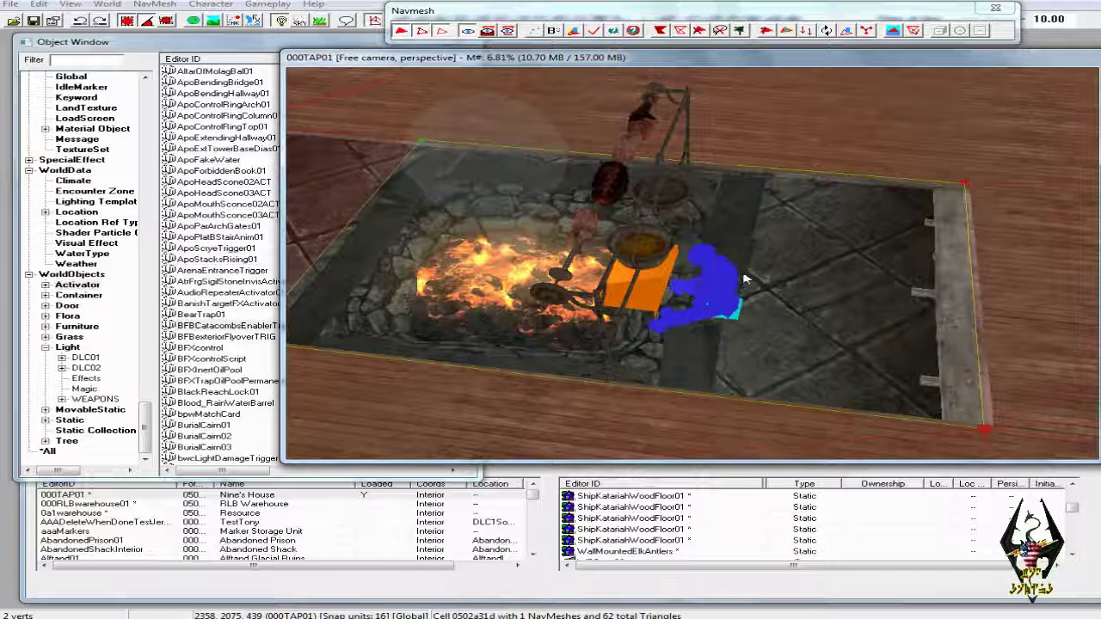
# Using vertex selection, fill the fire pit's opposite stone end with two navmesh triangles reaching the cooking spit's marker.
pyautogui.click(966, 195)
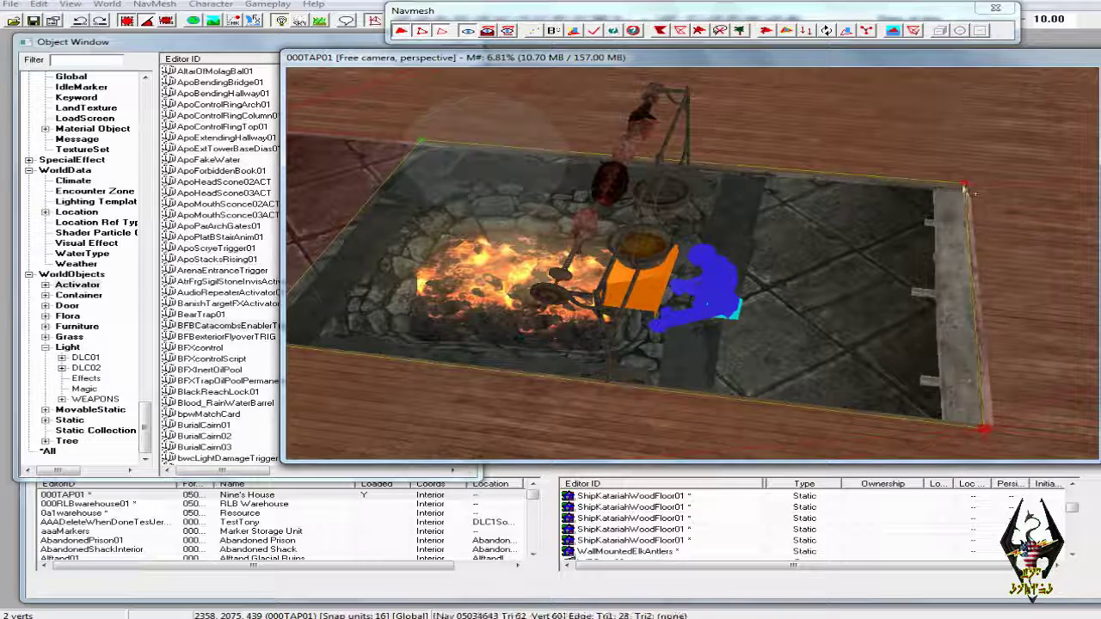
pyautogui.press('e')
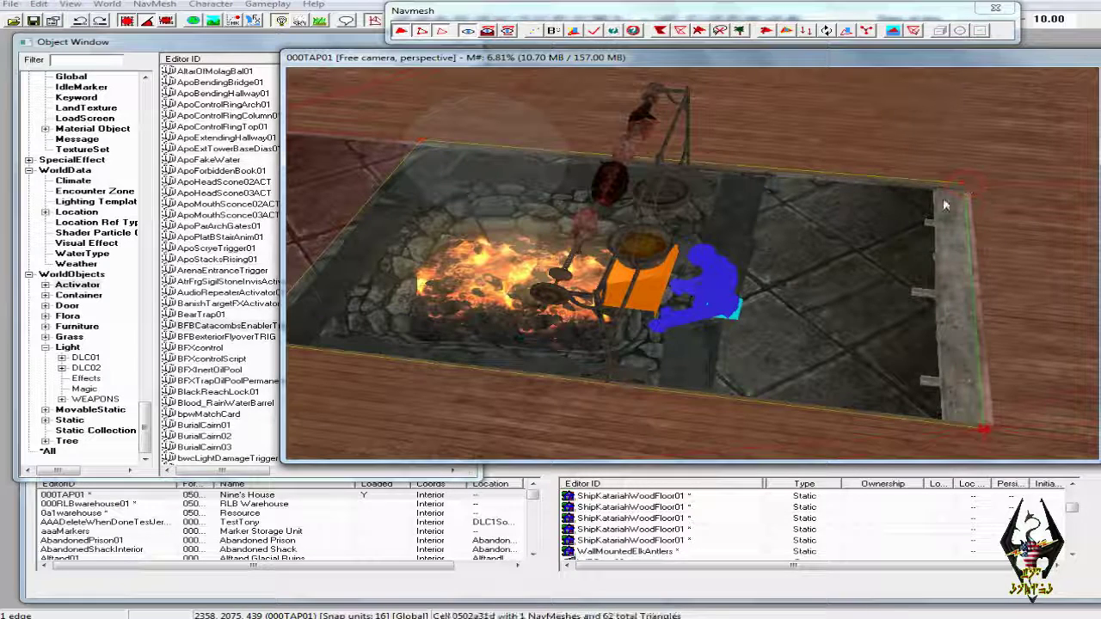
pyautogui.click(441, 31)
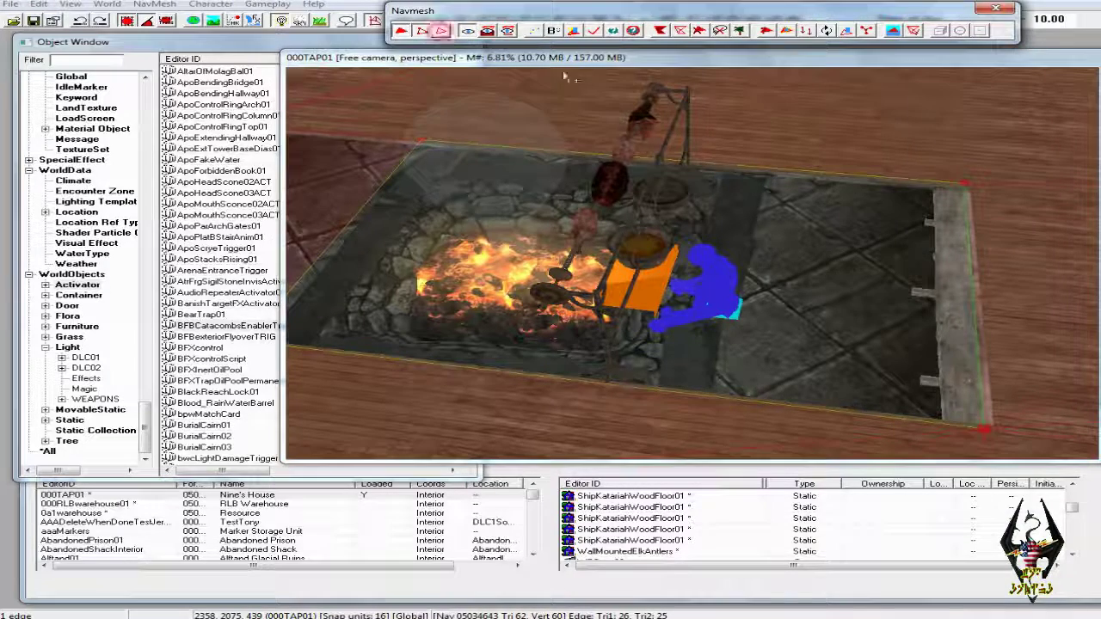
pyautogui.click(963, 184)
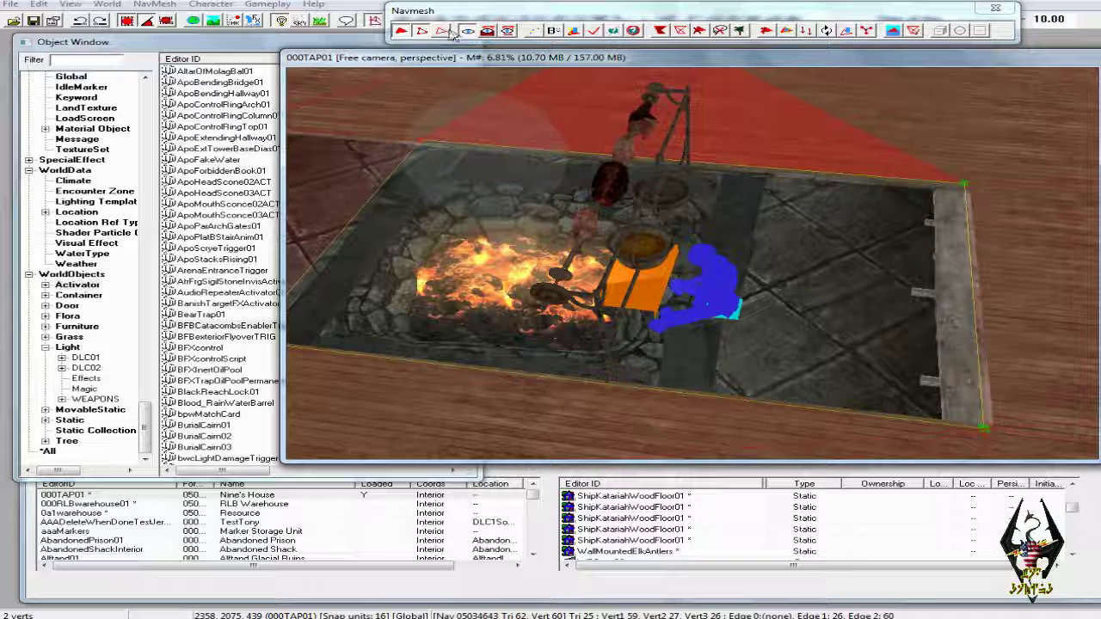
pyautogui.click(722, 172)
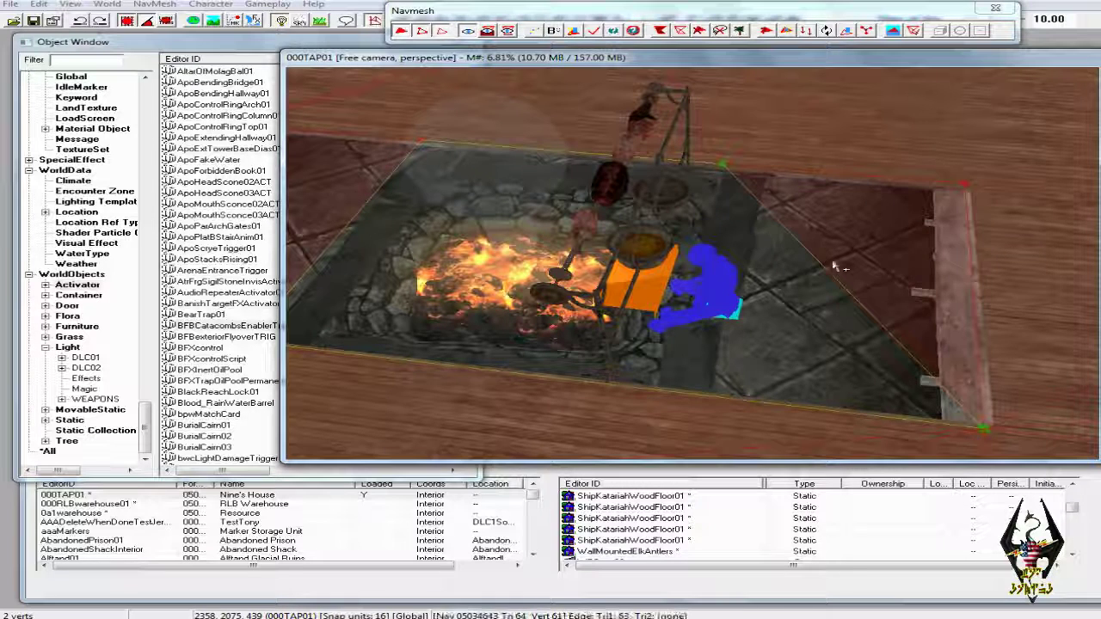
pyautogui.keyDown('ctrl'); pyautogui.rightClick(667, 391); pyautogui.keyUp('ctrl')
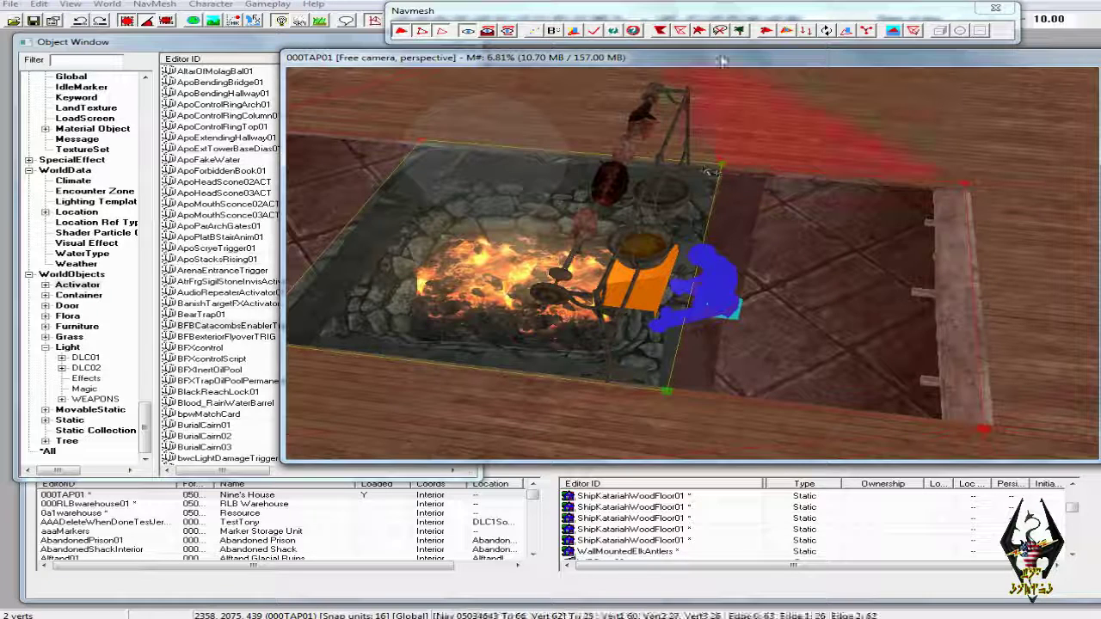
# Finalize the cell's navmesh, exit navmesh editing and save the plugin.
pyautogui.click(594, 31)
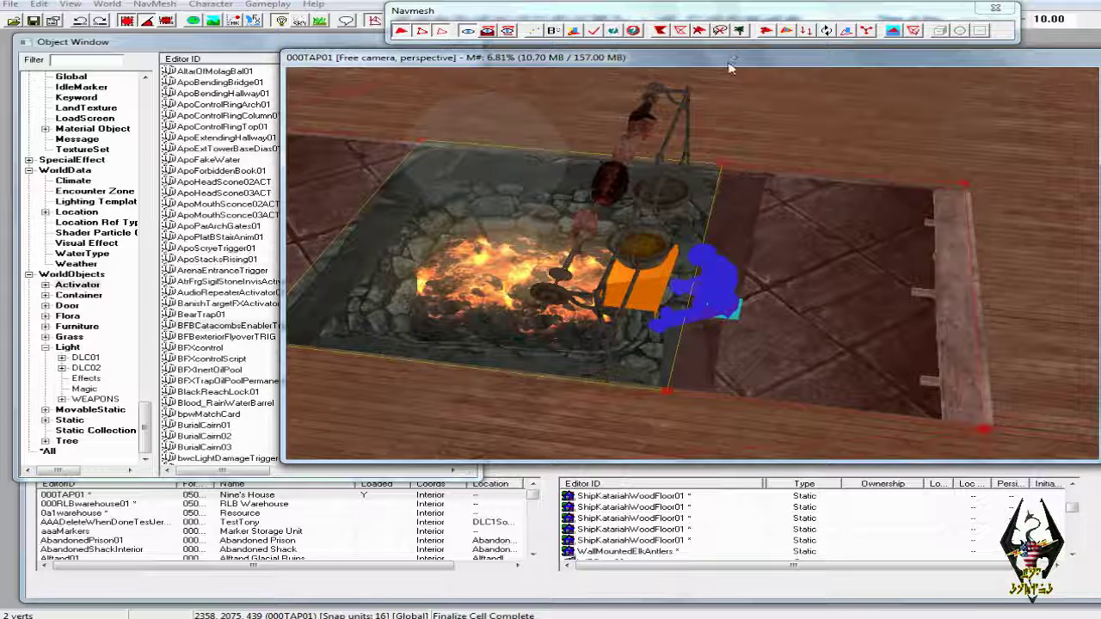
pyautogui.keyDown('shift'); pyautogui.moveTo(696, 98); pyautogui.dragTo(834, 175, button='middle'); pyautogui.keyUp('shift')
pyautogui.scroll(-5, 848, 172)
pyautogui.click(994, 9)
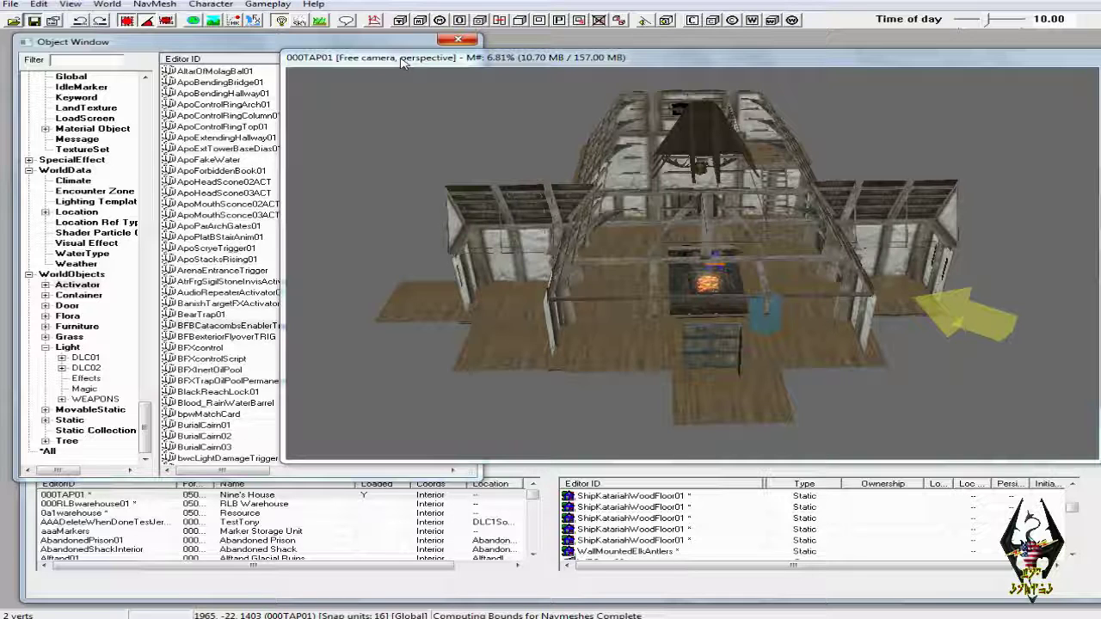
pyautogui.click(34, 20)
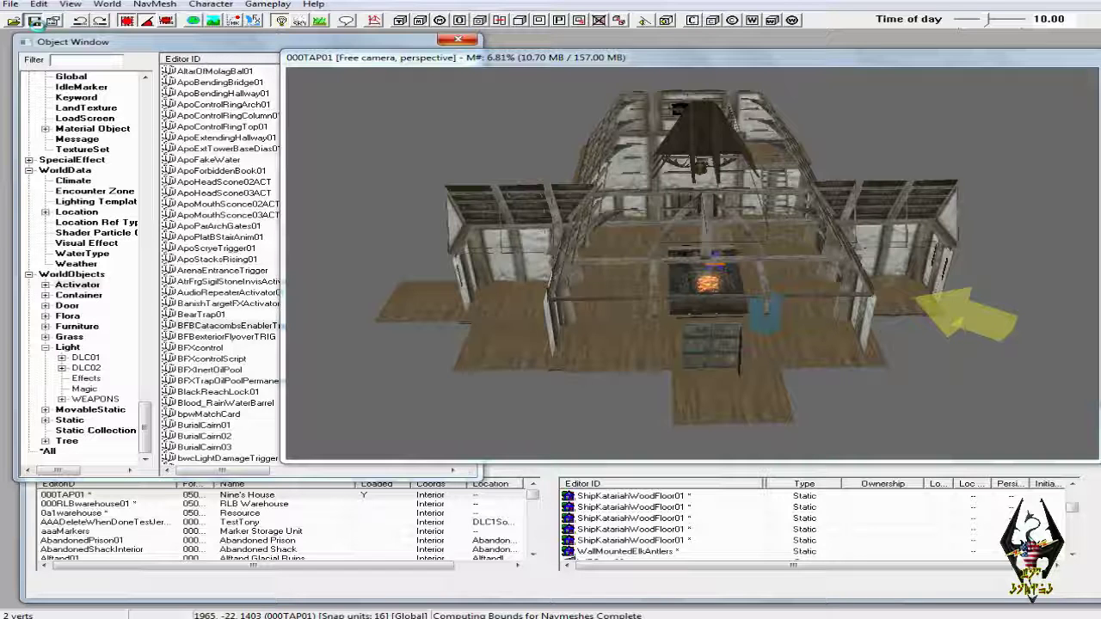